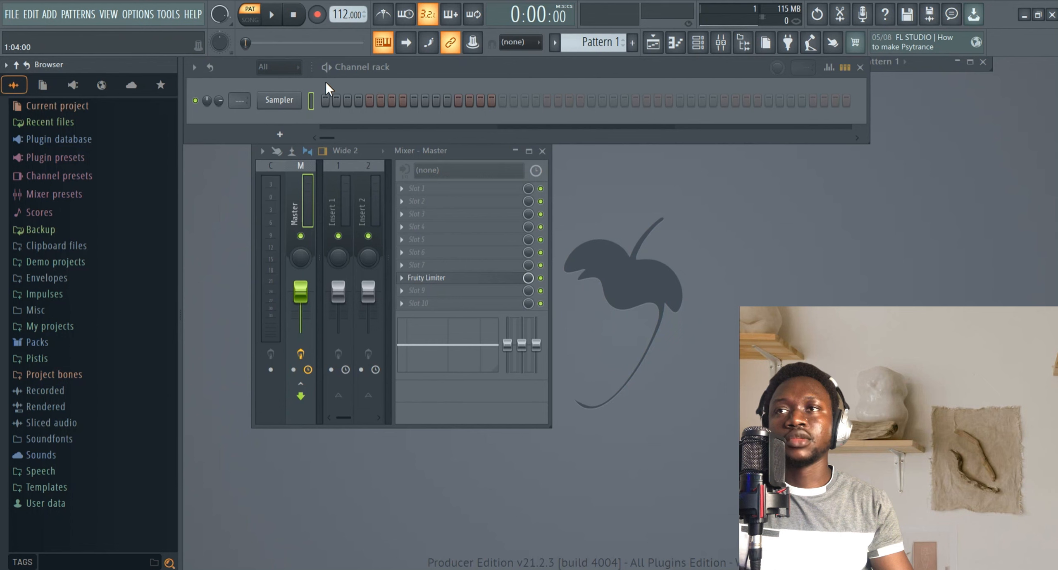
# Open the audio settings to review the output device and buffer, then close them.
pyautogui.click(411, 68)
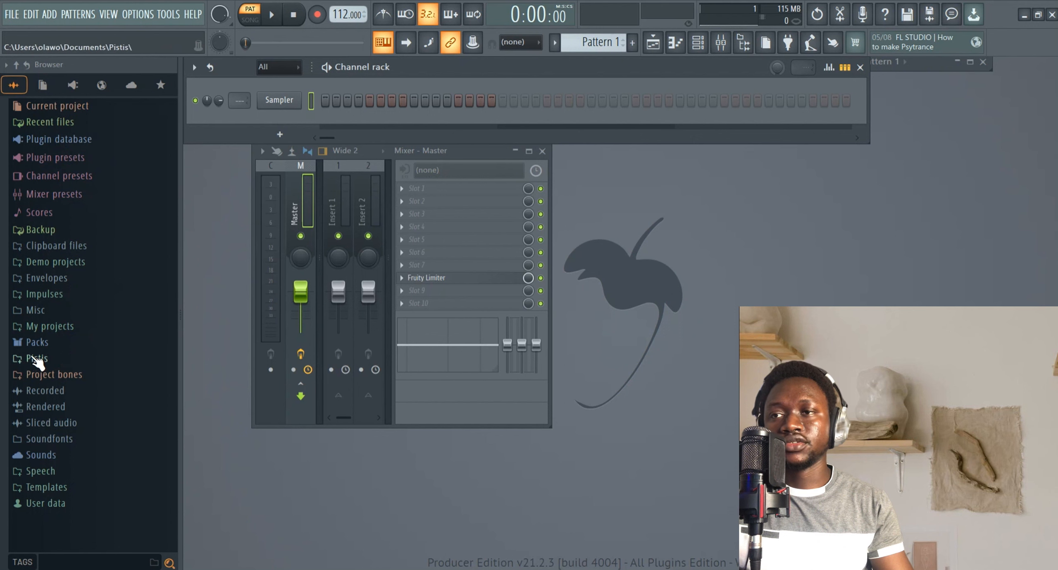
pyautogui.click(131, 16)
pyautogui.click(157, 55)
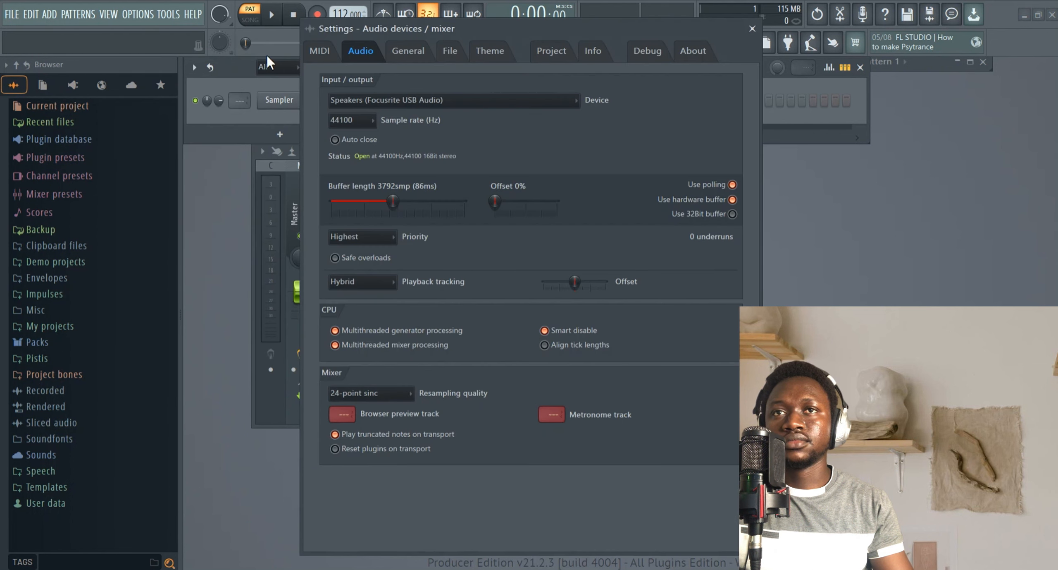
pyautogui.click(752, 29)
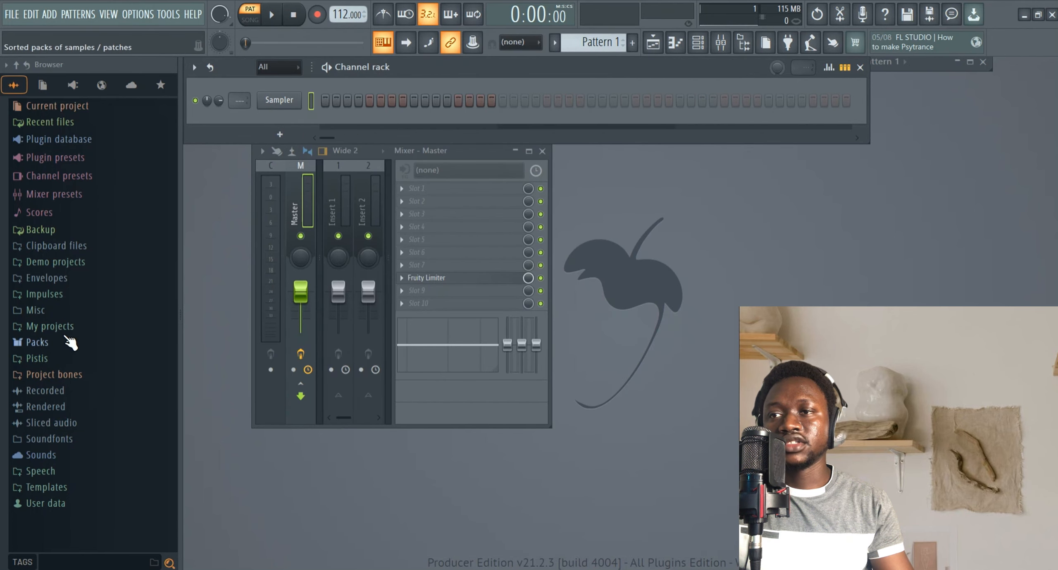
# Open the Kicks folder inside the Drums pack in the browser.
pyautogui.click(42, 347)
pyautogui.scroll(-4, 54, 338)
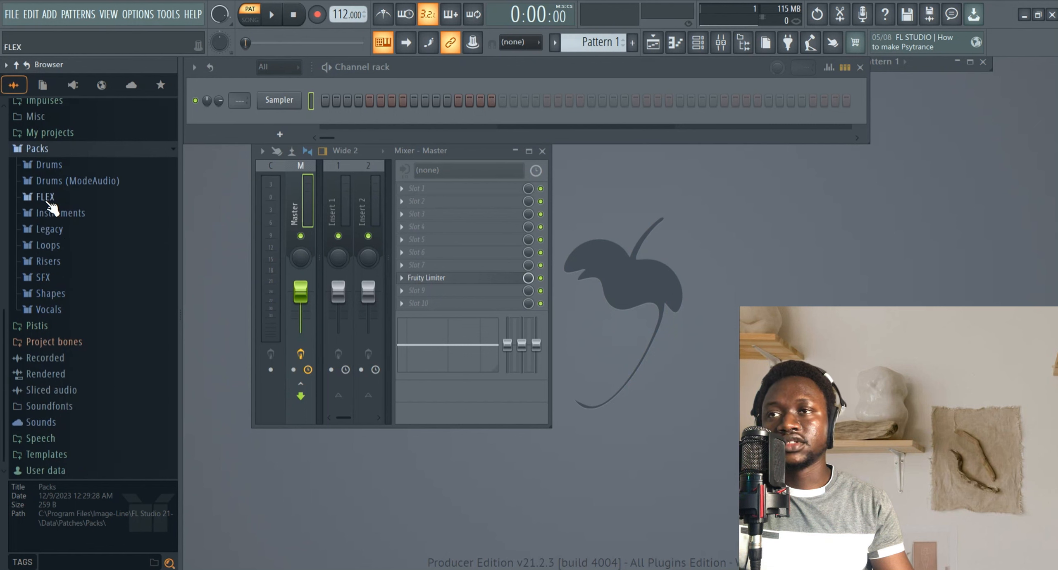
pyautogui.click(48, 166)
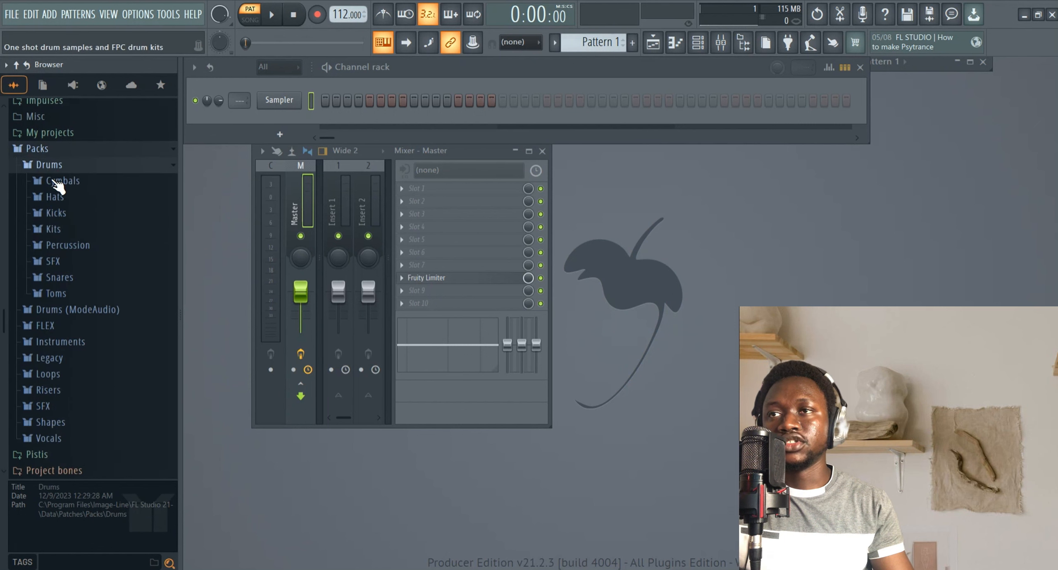
pyautogui.click(60, 215)
pyautogui.click(73, 210)
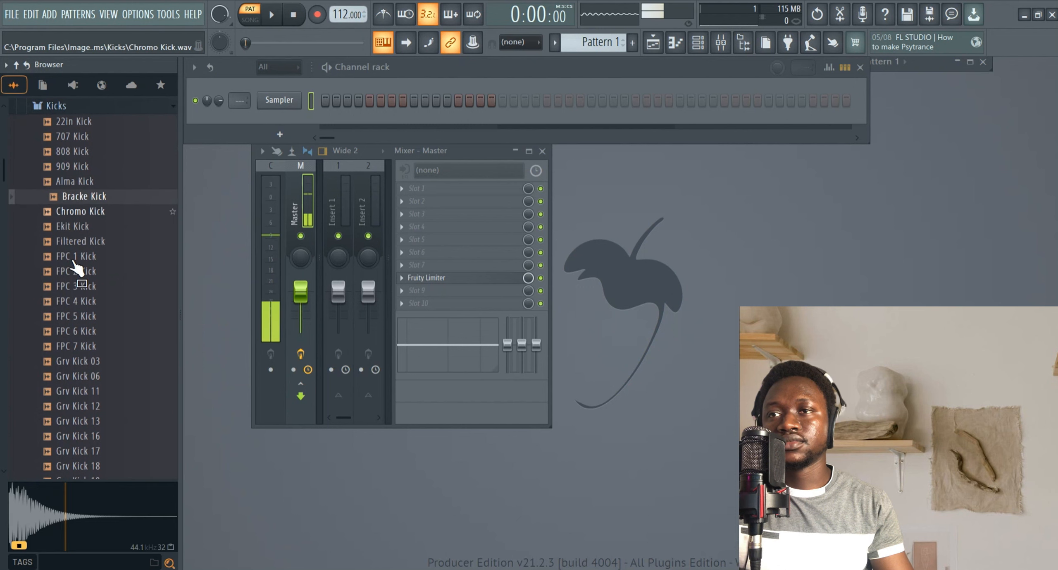
# Audition several kick samples and add Grv Kick 13 to the channel rack.
pyautogui.click(82, 270)
pyautogui.click(86, 302)
pyautogui.click(87, 362)
pyautogui.click(88, 377)
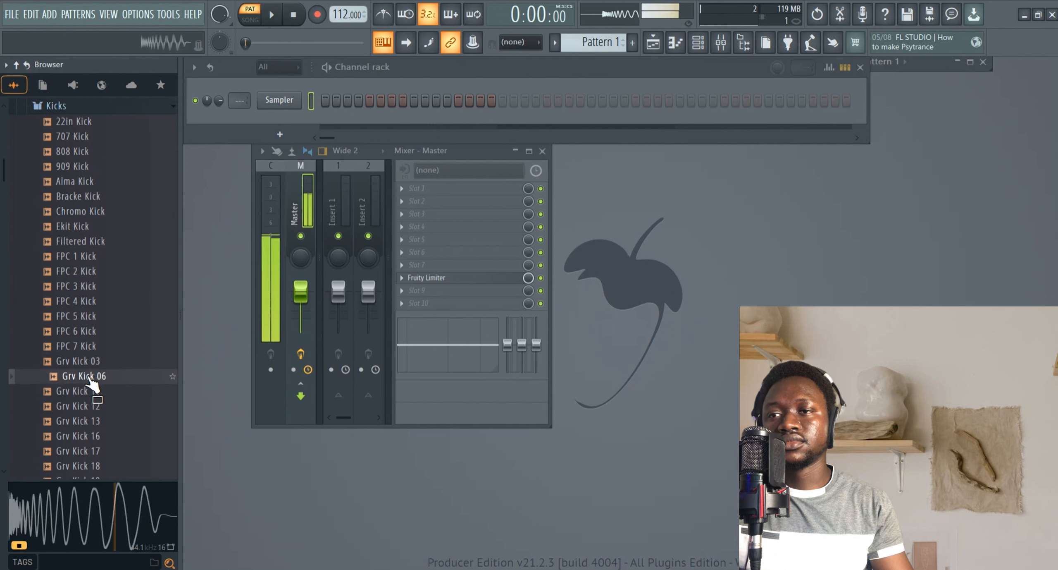
pyautogui.click(88, 392)
pyautogui.press('Down')
pyautogui.press('Down')
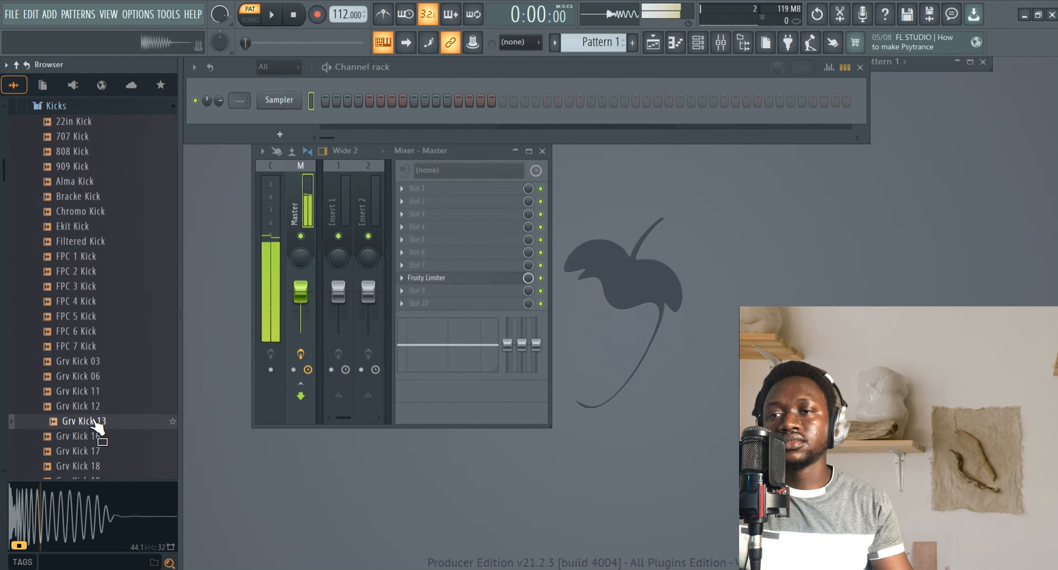
pyautogui.click(82, 426)
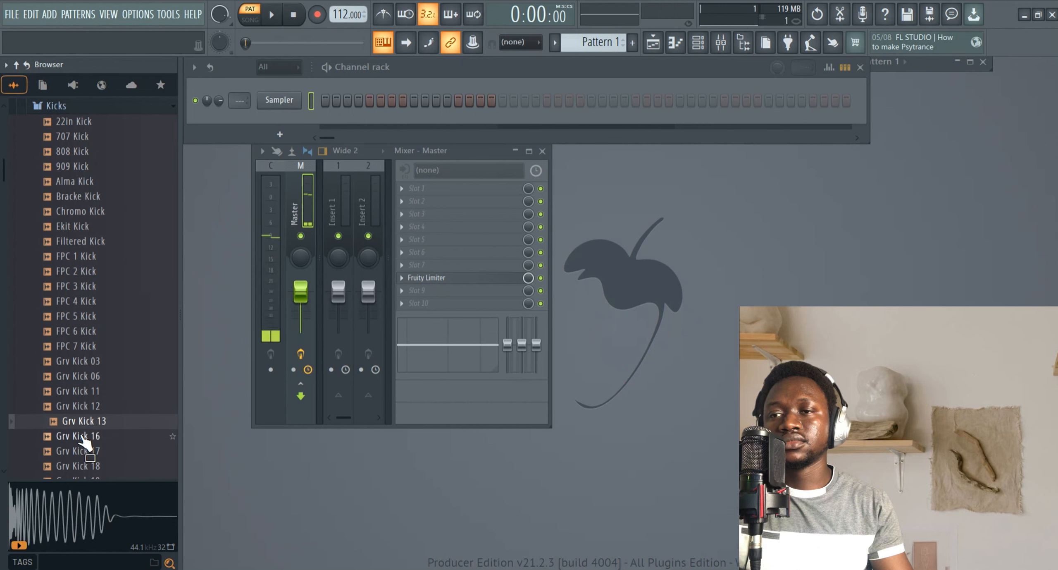
pyautogui.click(97, 415)
pyautogui.moveTo(99, 416); pyautogui.dragTo(257, 119)
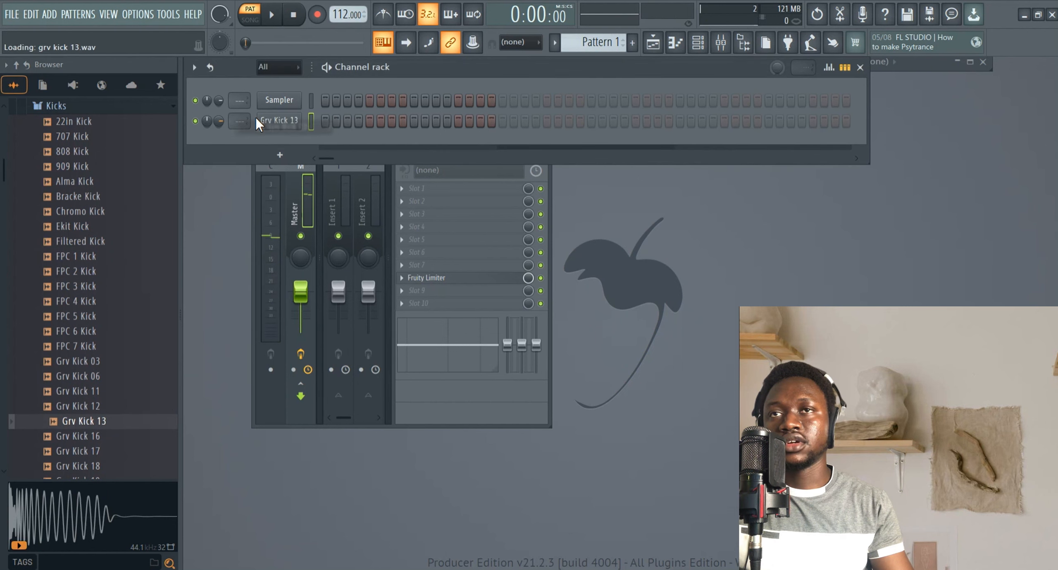
# Open the Snares folder and audition the first snare samples.
pyautogui.click(62, 105)
pyautogui.scroll(2, 63, 173)
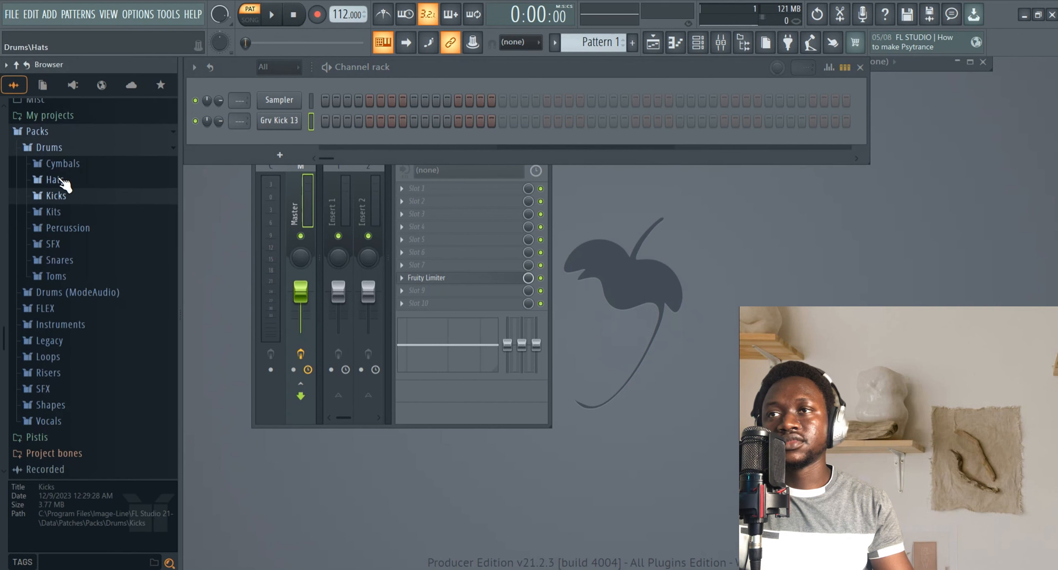
pyautogui.click(59, 260)
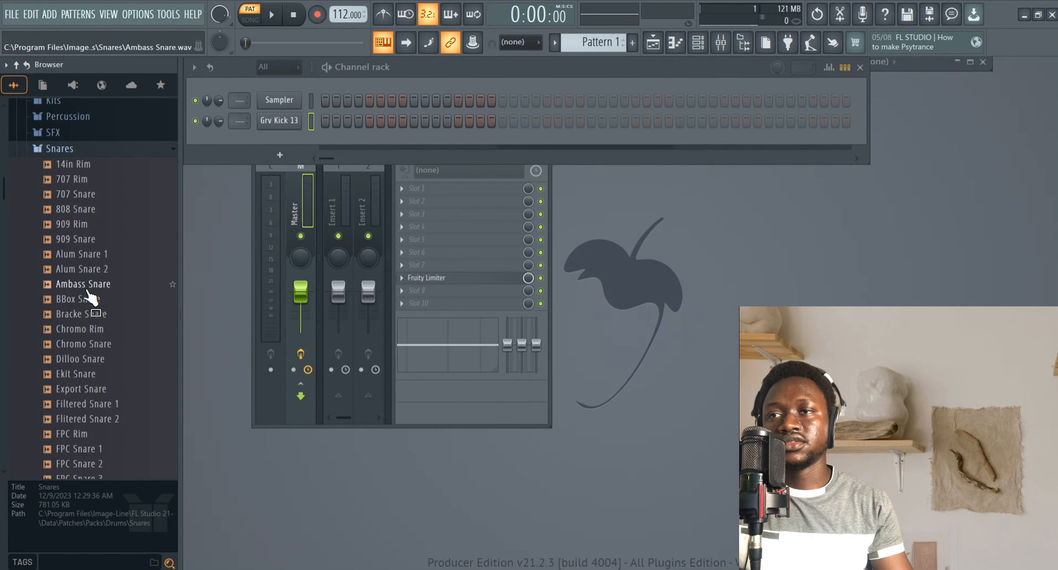
pyautogui.click(89, 285)
pyautogui.click(98, 330)
pyautogui.click(98, 344)
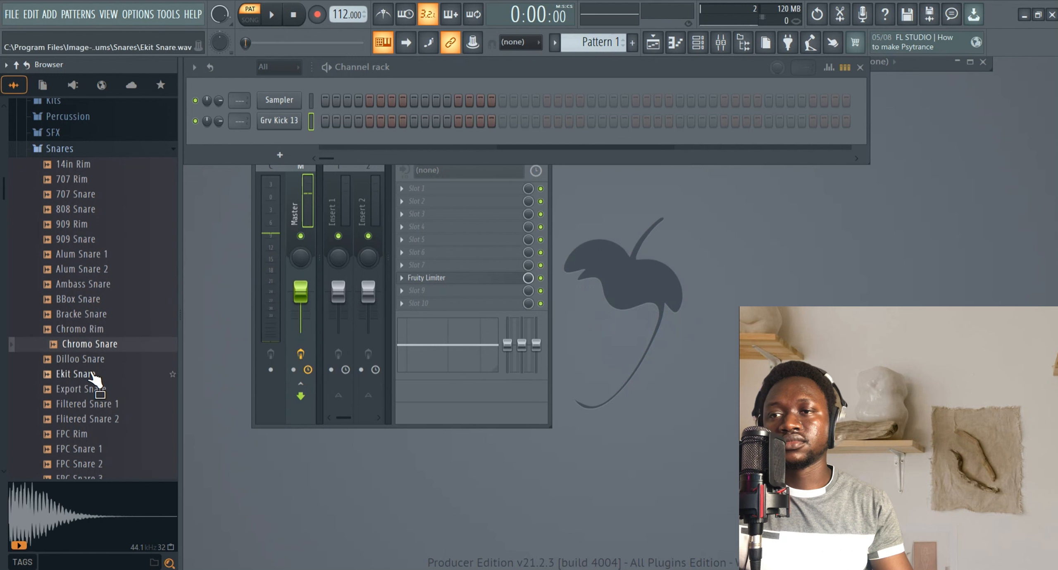
pyautogui.click(93, 375)
pyautogui.click(98, 390)
pyautogui.click(101, 404)
pyautogui.click(104, 419)
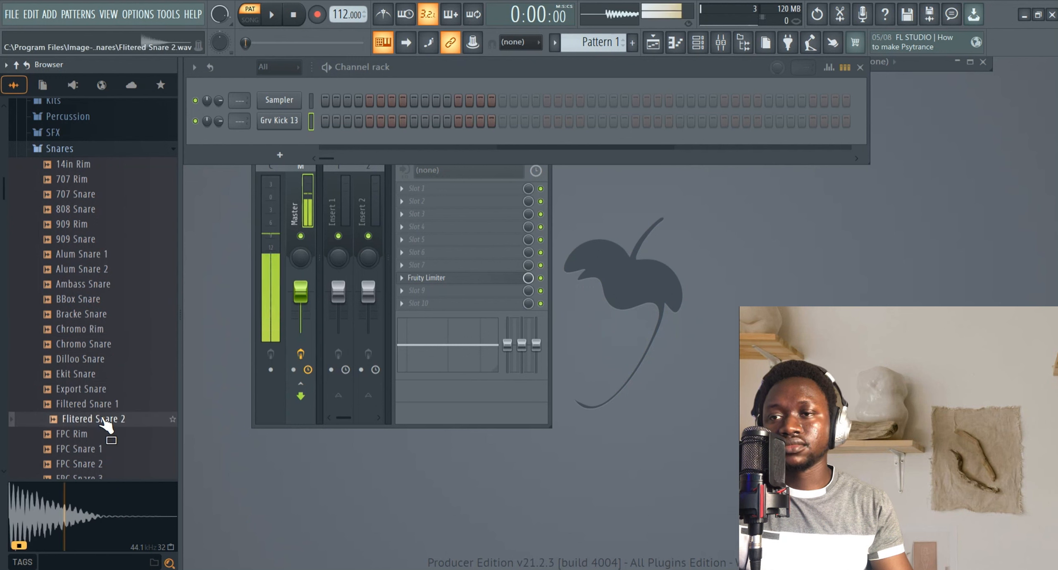
pyautogui.click(84, 433)
# Audition more snare samples from Alum Snare through Filtered Snare 2.
pyautogui.click(99, 284)
pyautogui.click(96, 269)
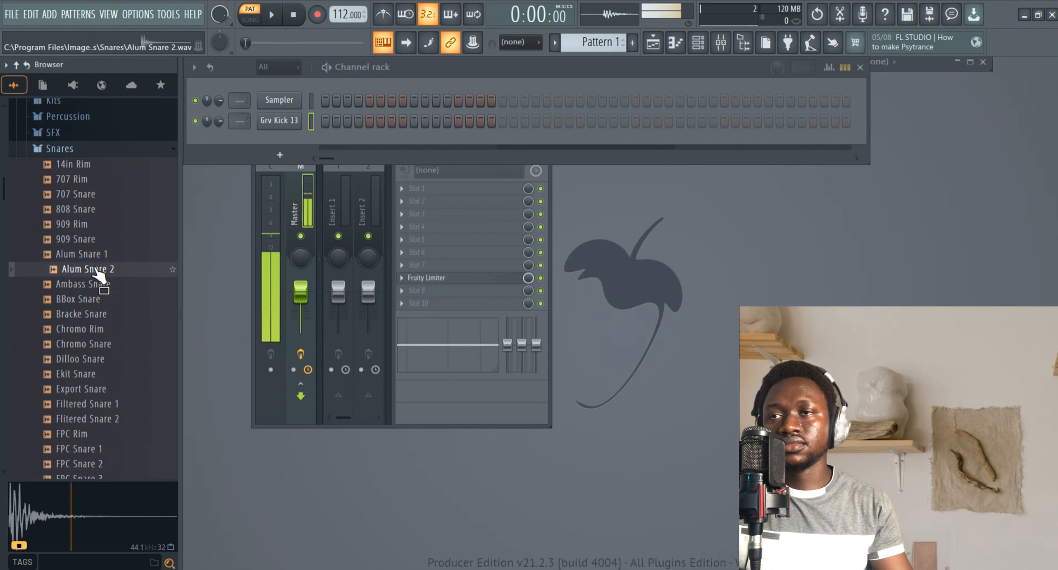
pyautogui.click(83, 224)
pyautogui.click(79, 209)
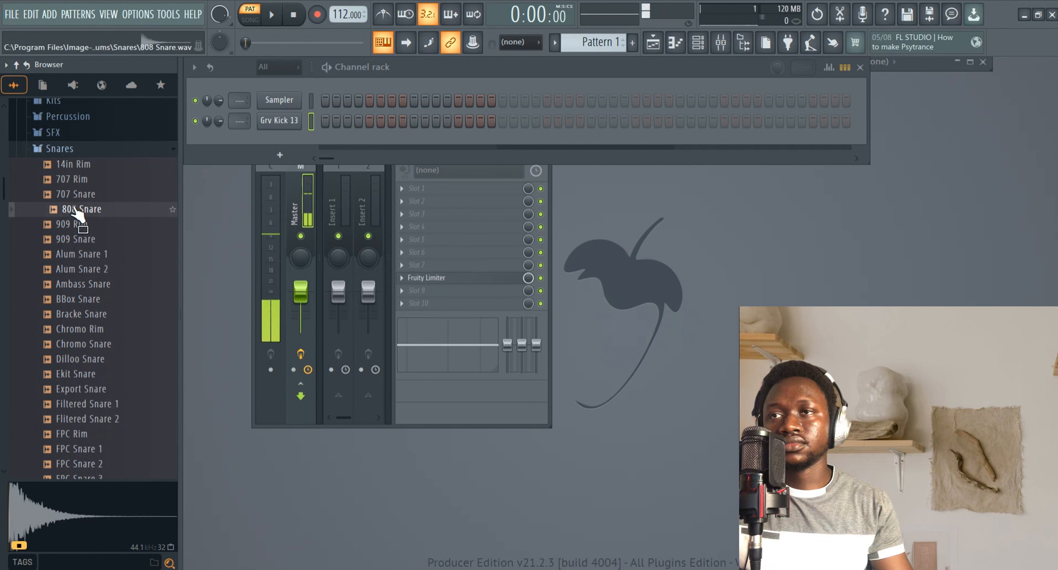
pyautogui.click(86, 253)
pyautogui.click(87, 269)
pyautogui.click(86, 284)
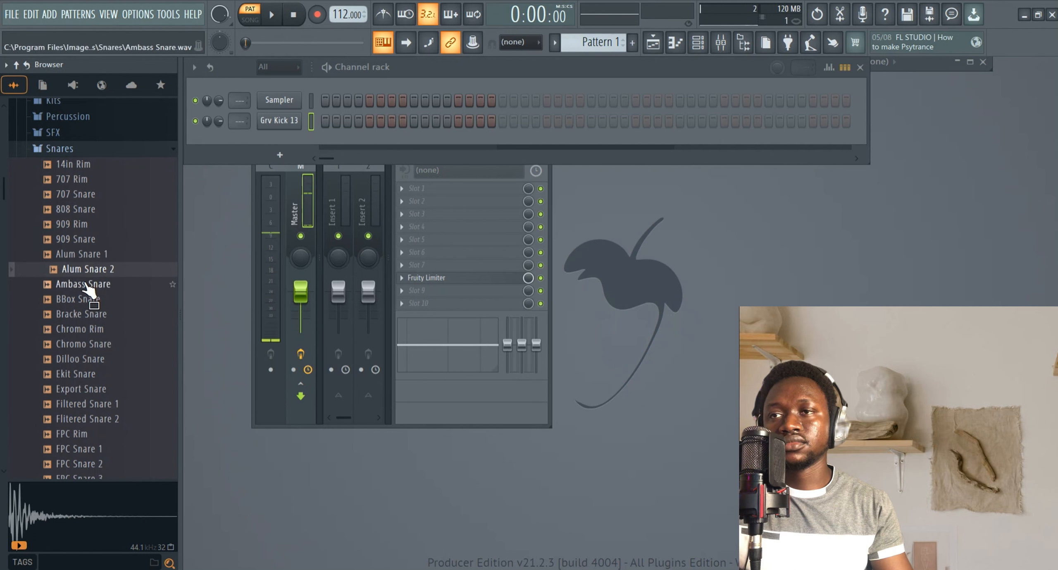
pyautogui.click(85, 299)
pyautogui.click(84, 314)
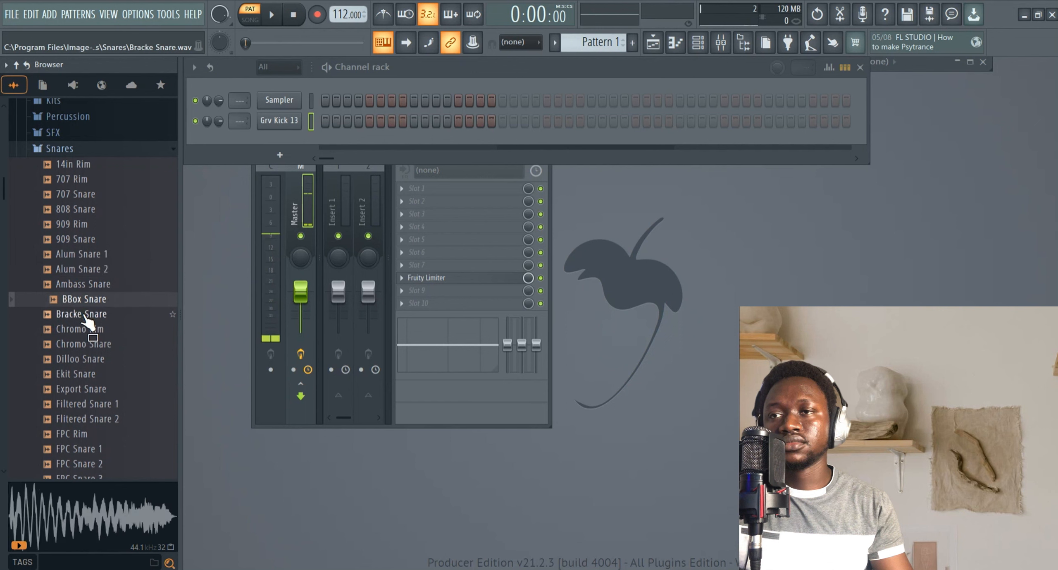
pyautogui.click(89, 329)
pyautogui.click(92, 344)
pyautogui.click(96, 358)
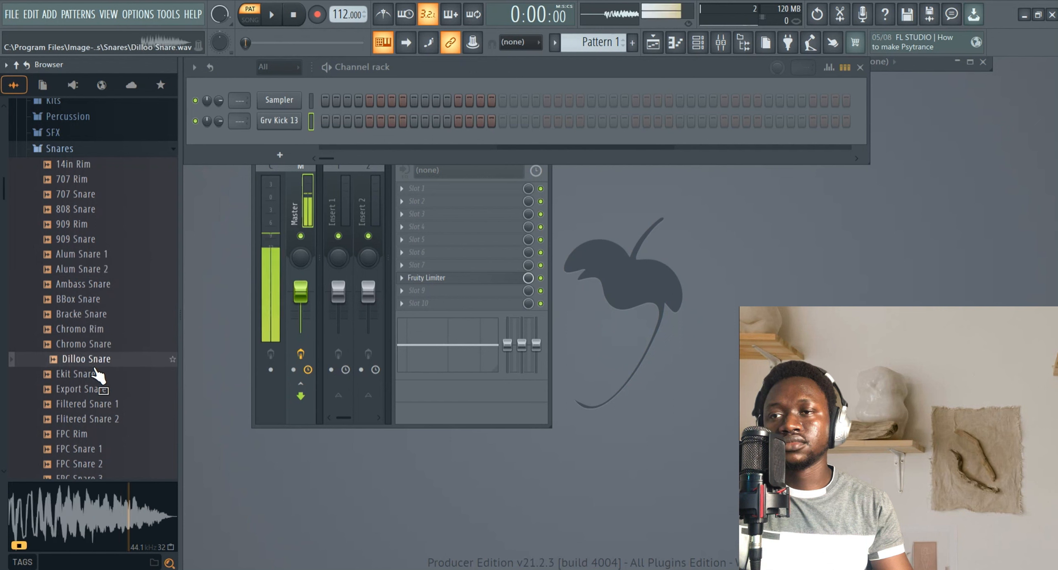
pyautogui.click(91, 373)
pyautogui.click(89, 390)
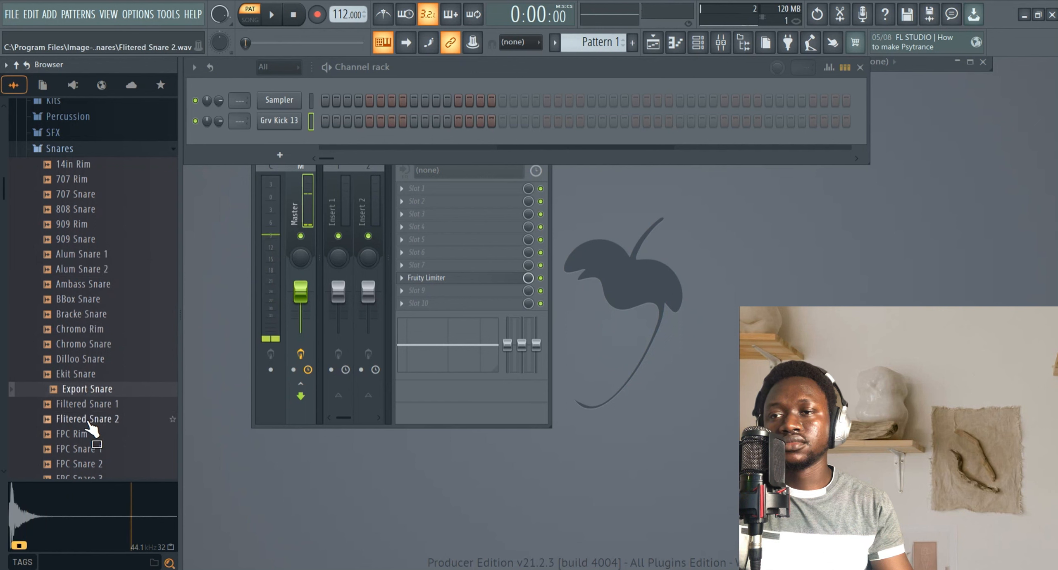
pyautogui.click(90, 418)
# Audition the FPC snares and Grv Snareclap samples further down the list.
pyautogui.scroll(-4, 73, 348)
pyautogui.click(73, 332)
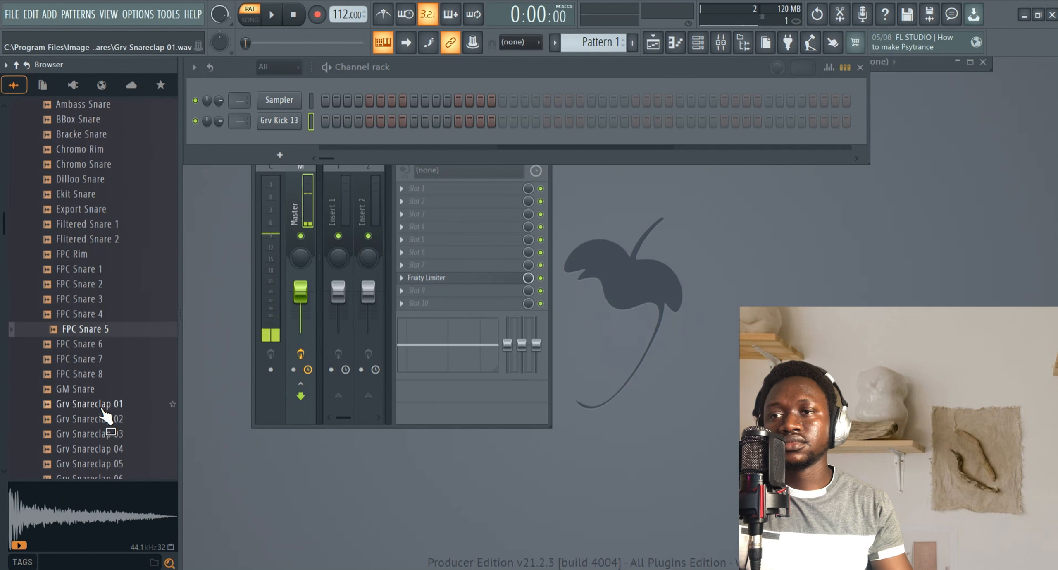
pyautogui.click(101, 406)
pyautogui.click(88, 376)
pyautogui.click(88, 388)
pyautogui.click(88, 284)
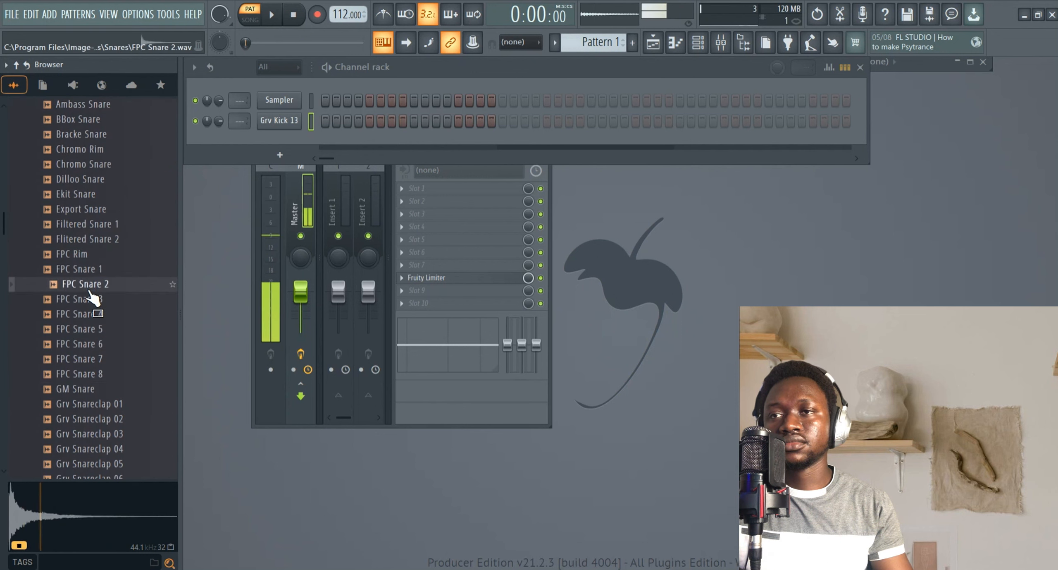
pyautogui.click(88, 270)
pyautogui.scroll(4, 89, 270)
pyautogui.scroll(3, 88, 269)
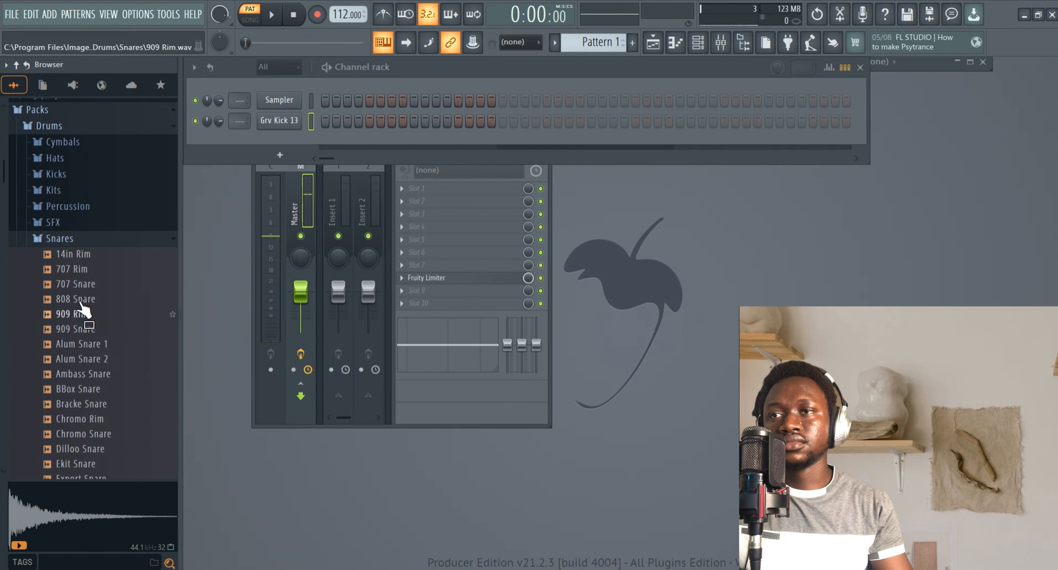
# Audition the 707 and 808 snares and add 808 Snare to the channel rack.
pyautogui.click(80, 284)
pyautogui.click(80, 270)
pyautogui.click(81, 283)
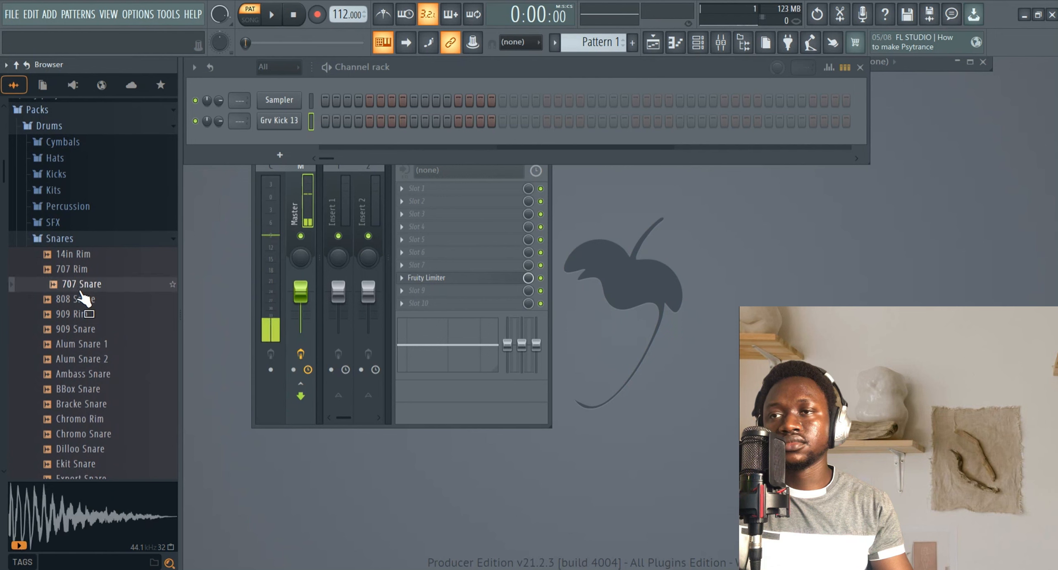
pyautogui.click(80, 299)
pyautogui.click(79, 314)
pyautogui.moveTo(74, 306); pyautogui.dragTo(278, 147)
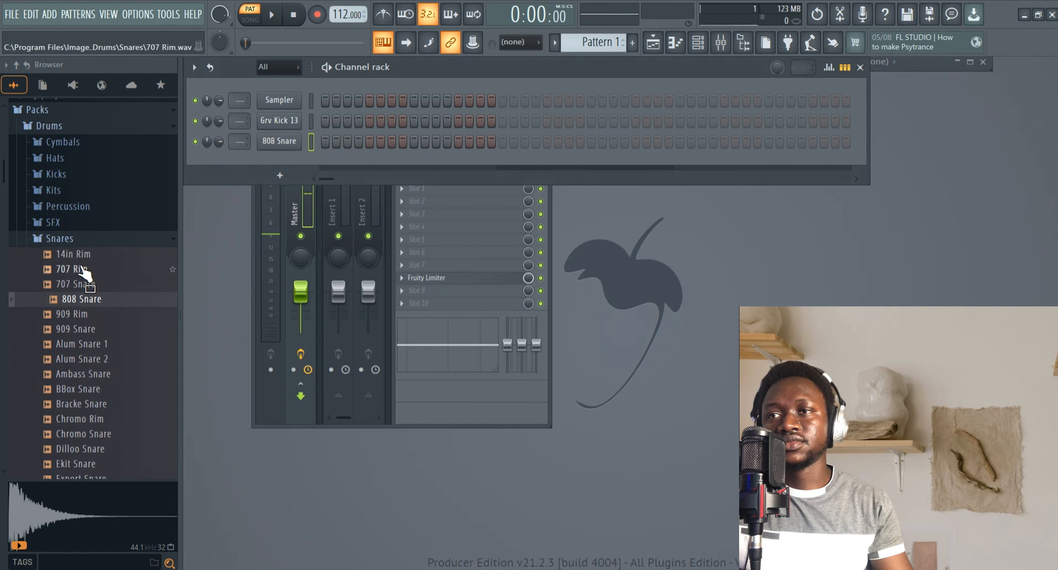
# Open the Hats folder and add 808 CH to the channel rack.
pyautogui.click(73, 269)
pyautogui.click(58, 239)
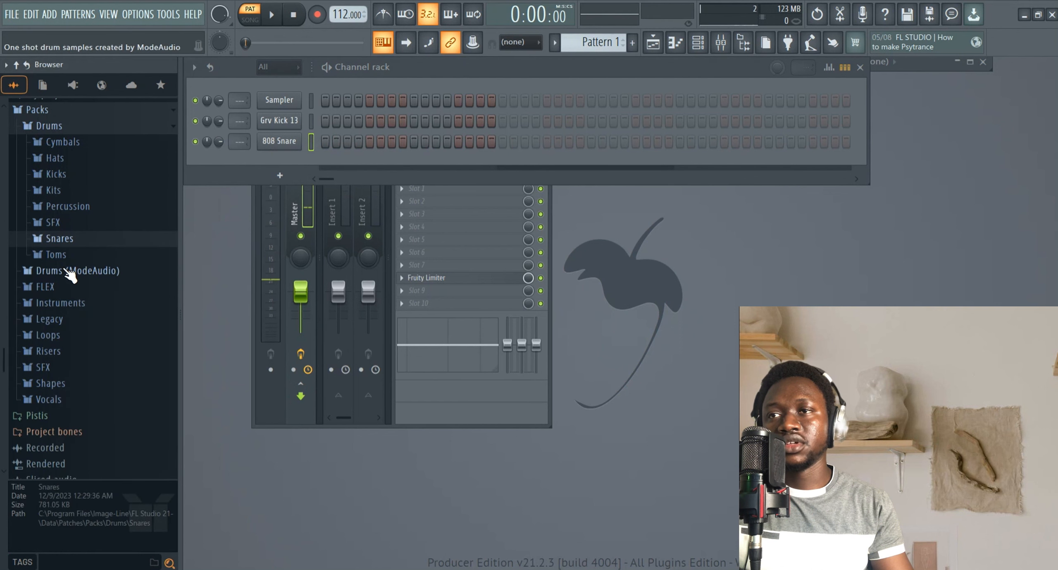
pyautogui.click(58, 159)
pyautogui.moveTo(76, 167); pyautogui.dragTo(271, 165)
# Audition a hi-hat and add 909 OH to the channel rack.
pyautogui.click(63, 154)
pyautogui.click(78, 212)
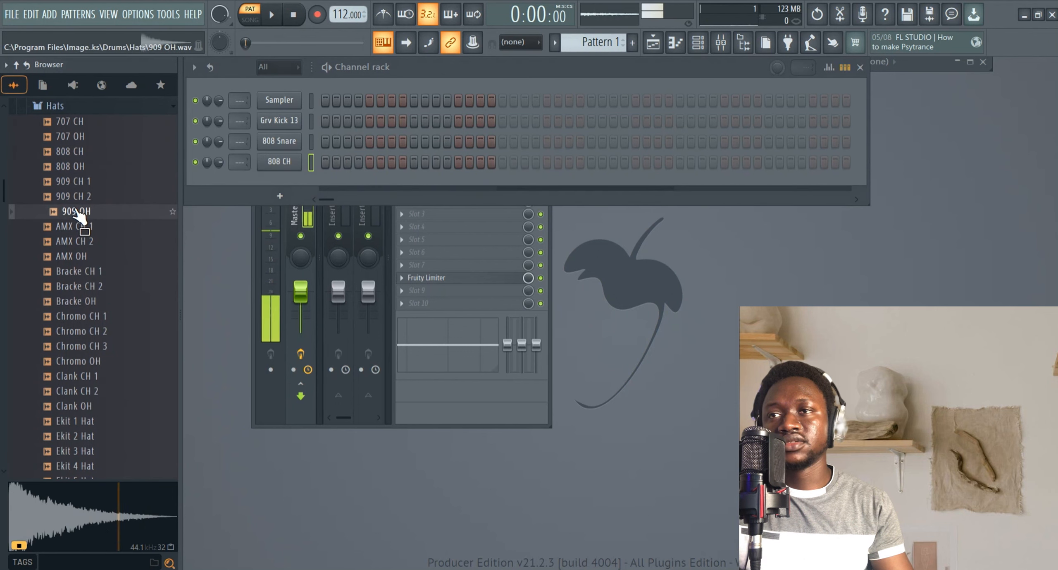
pyautogui.moveTo(72, 209); pyautogui.dragTo(273, 165)
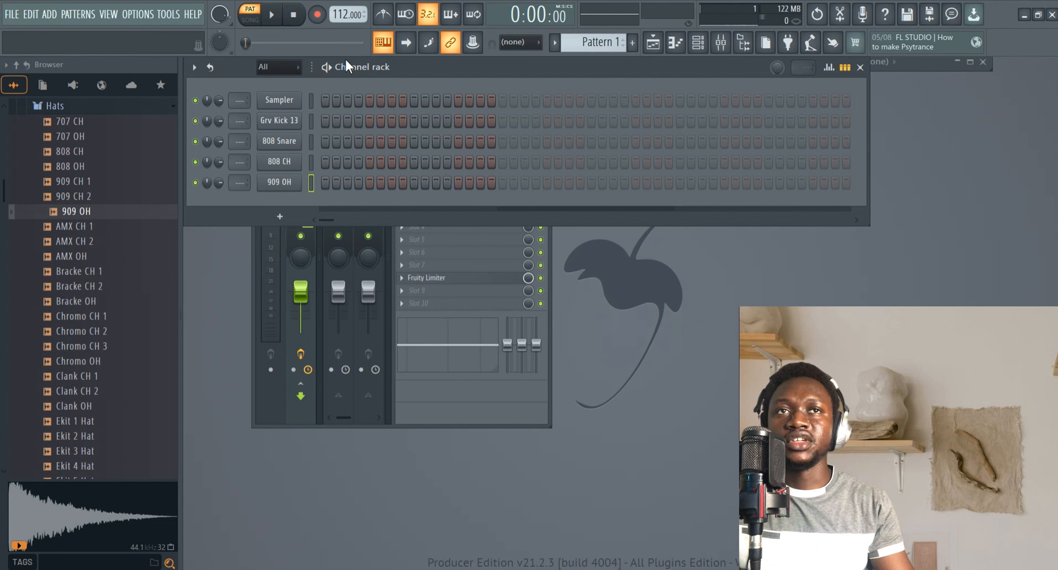
# Open the Playlist window and restore it to a small floating window.
pyautogui.click(653, 42)
pyautogui.click(971, 61)
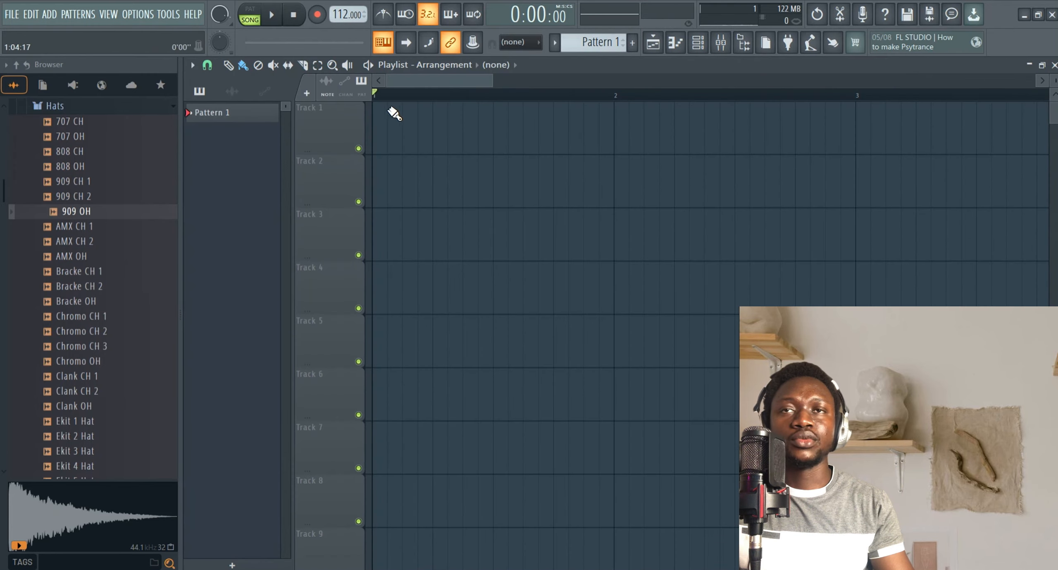
pyautogui.click(1030, 65)
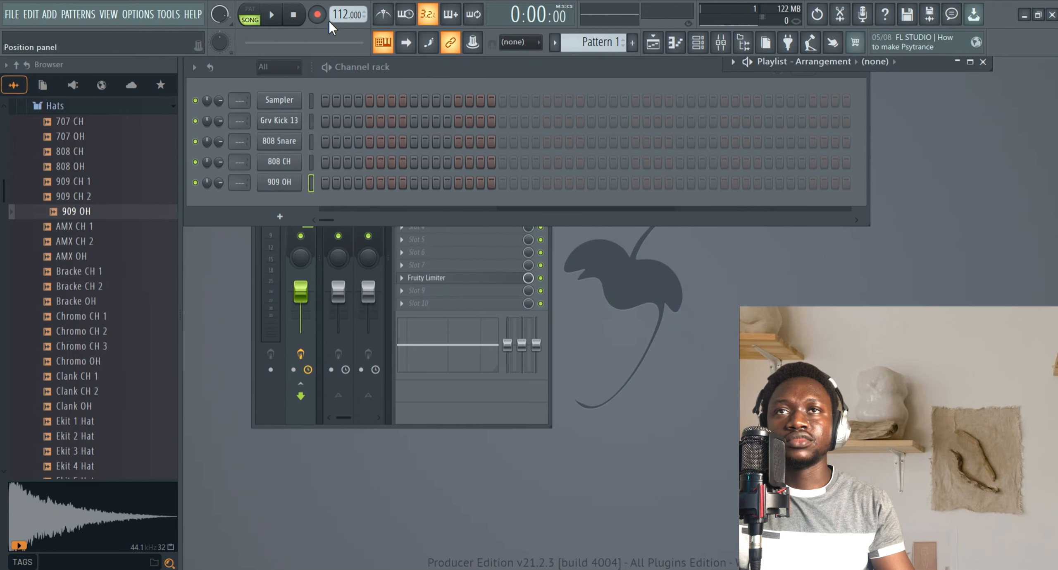
# Switch to pattern mode and enable the metronome with the Tick sound.
pyautogui.click(250, 17)
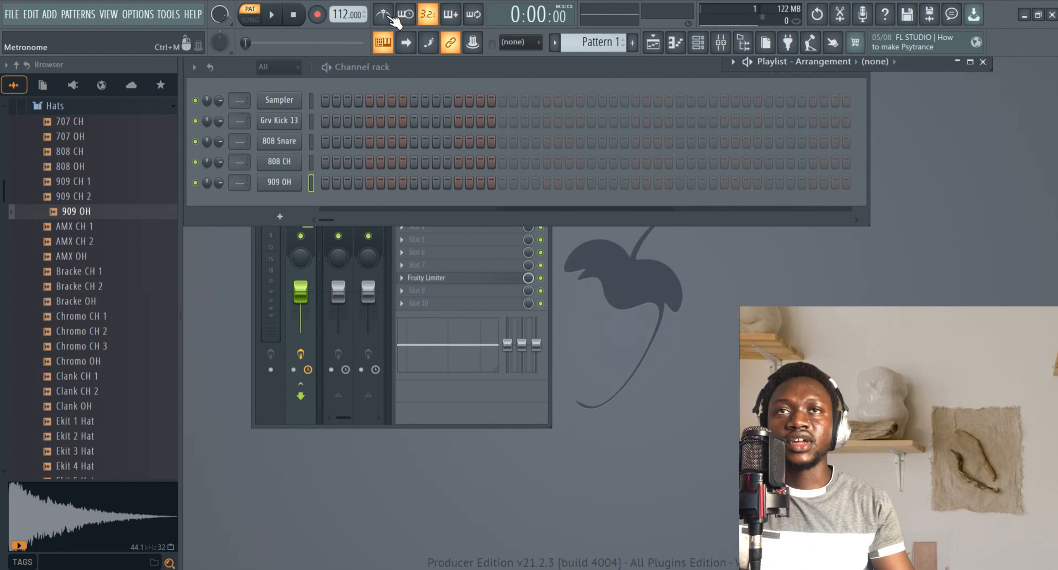
pyautogui.rightClick(386, 14)
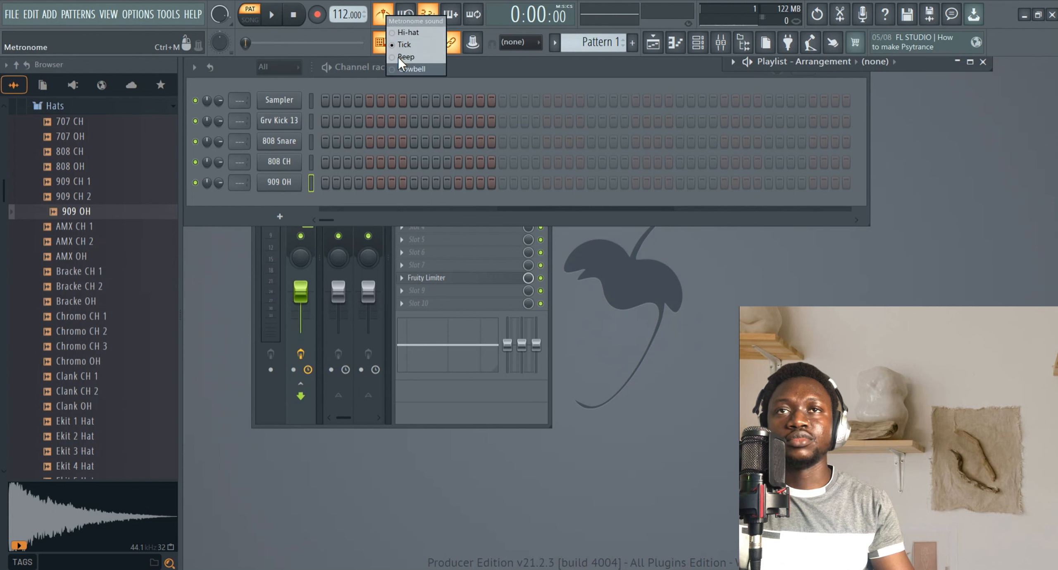
pyautogui.click(404, 46)
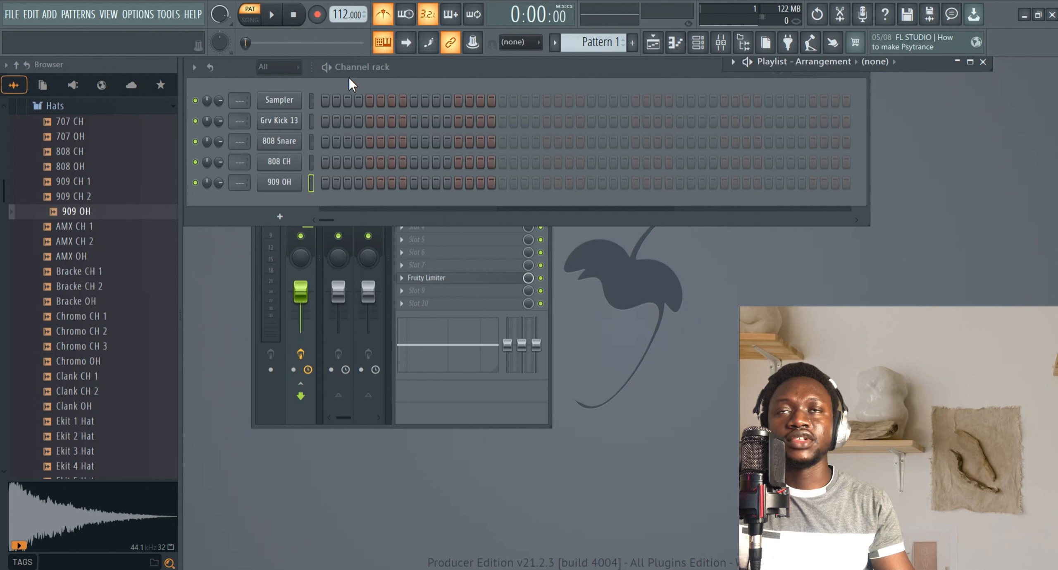
# Play the pattern, set the tempo to 116 BPM, and stop playback.
pyautogui.press('space')
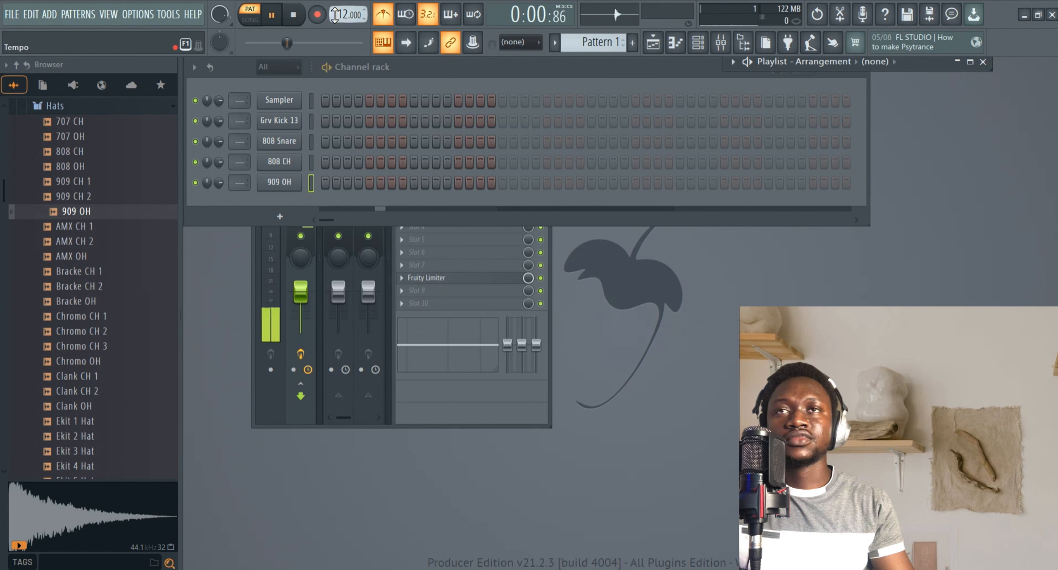
pyautogui.click(294, 17)
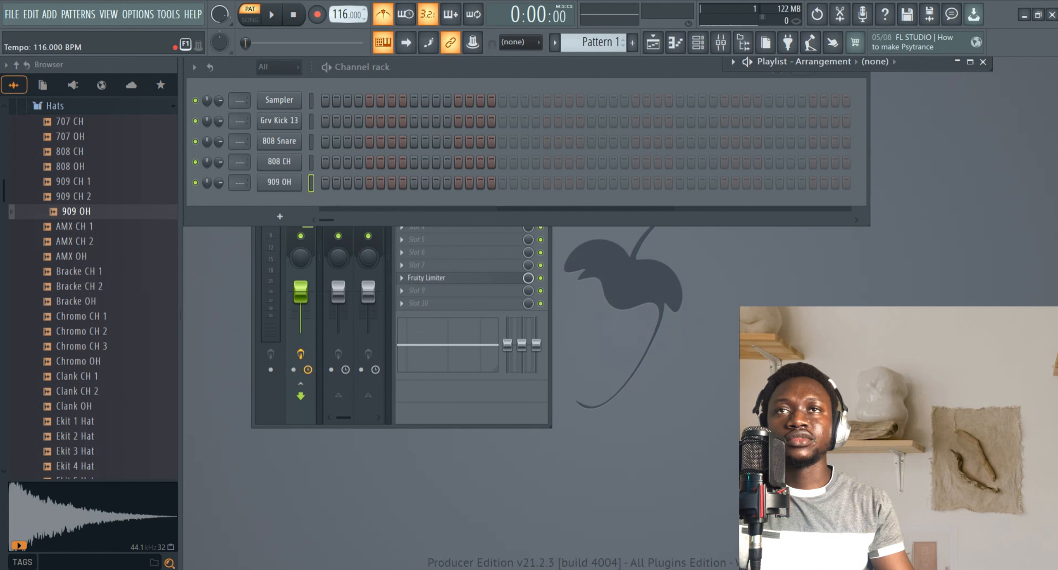
# Play the pattern with the metronome switched off, then stop playback.
pyautogui.press('space')
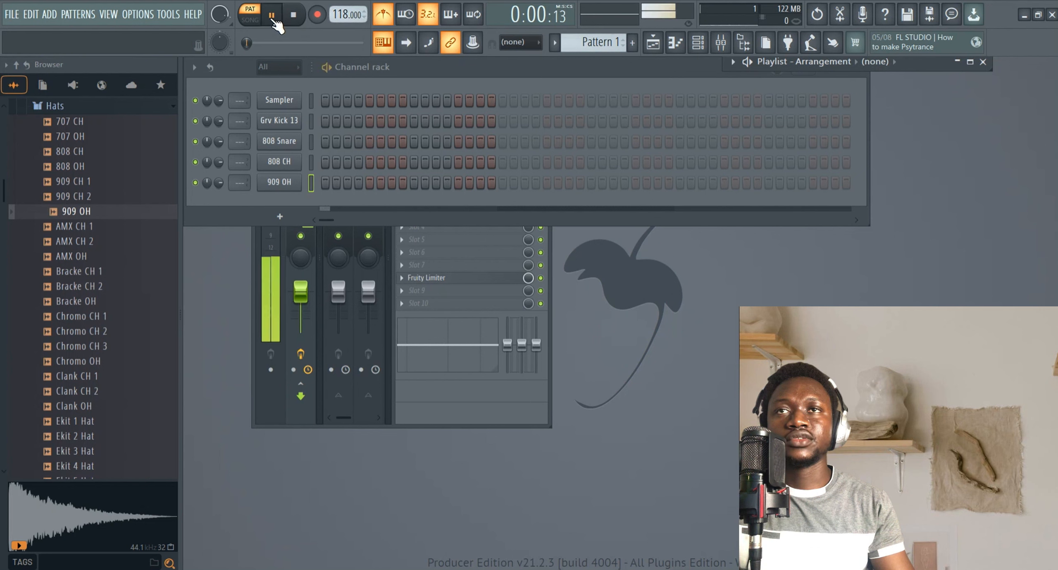
pyautogui.click(372, 19)
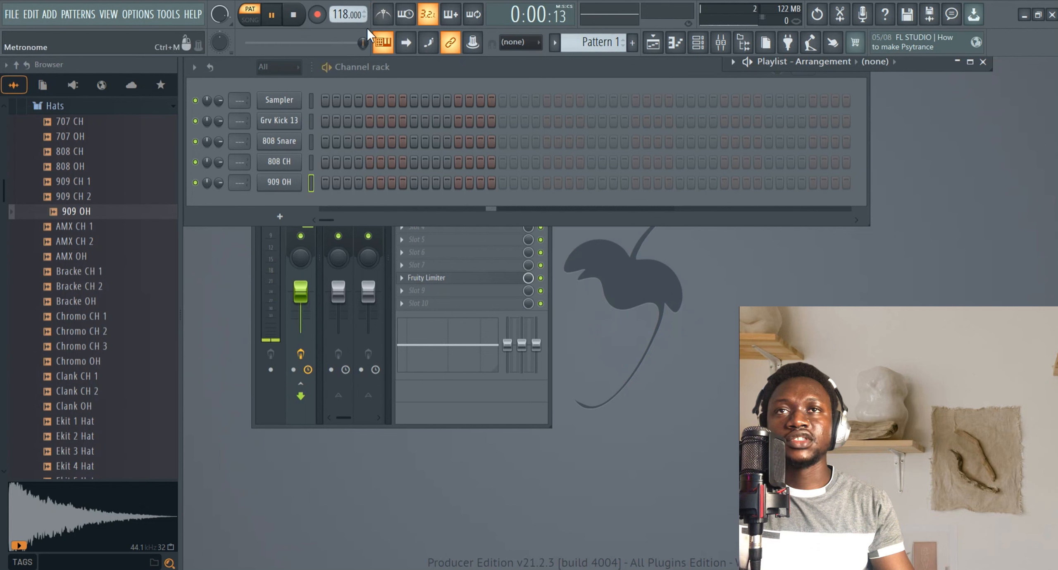
pyautogui.press('space')
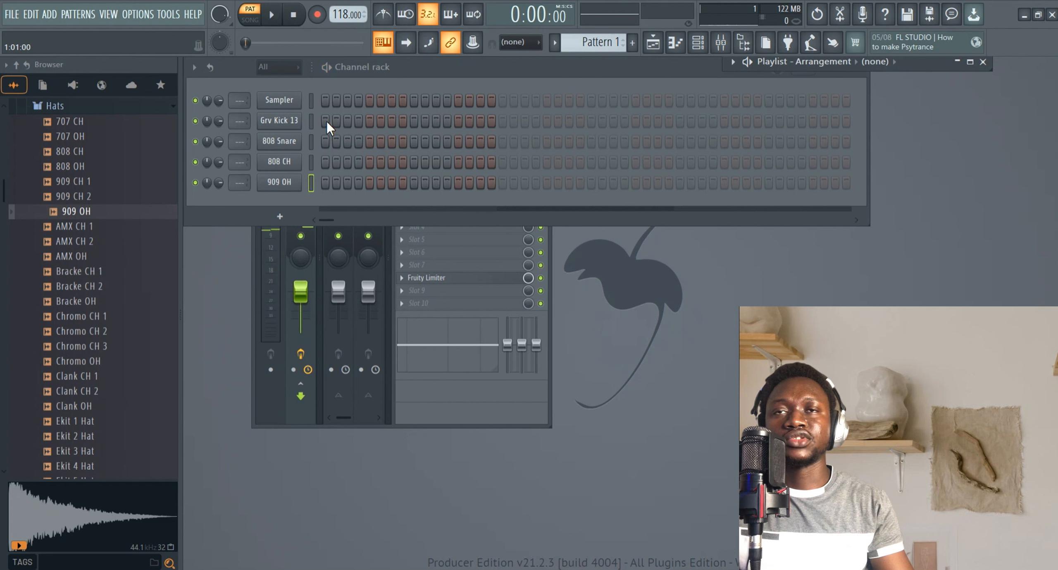
# Start playback and place kick and snare steps in the step sequencer.
pyautogui.click(326, 121)
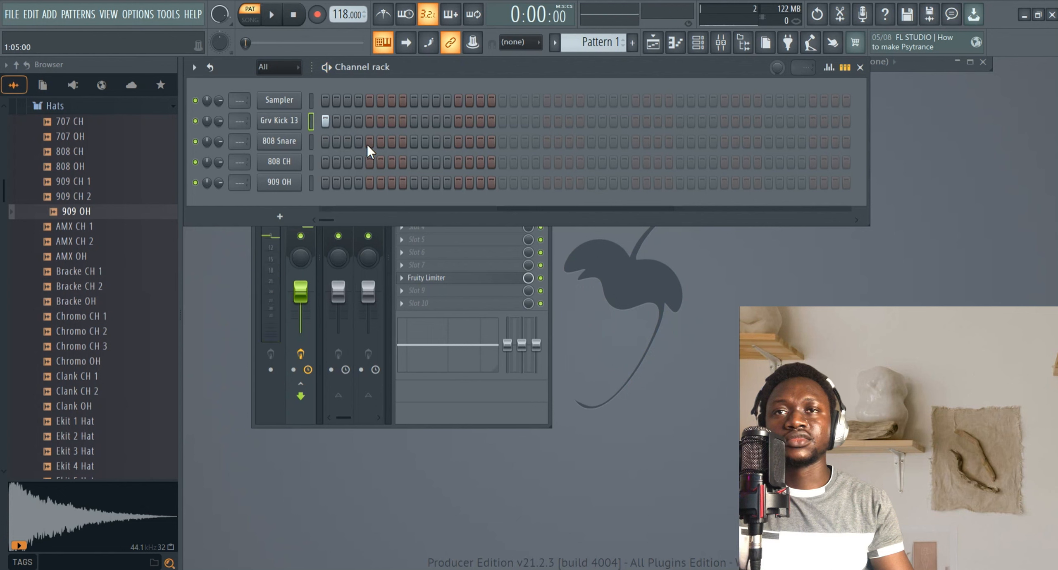
pyautogui.press('space')
pyautogui.click(414, 141)
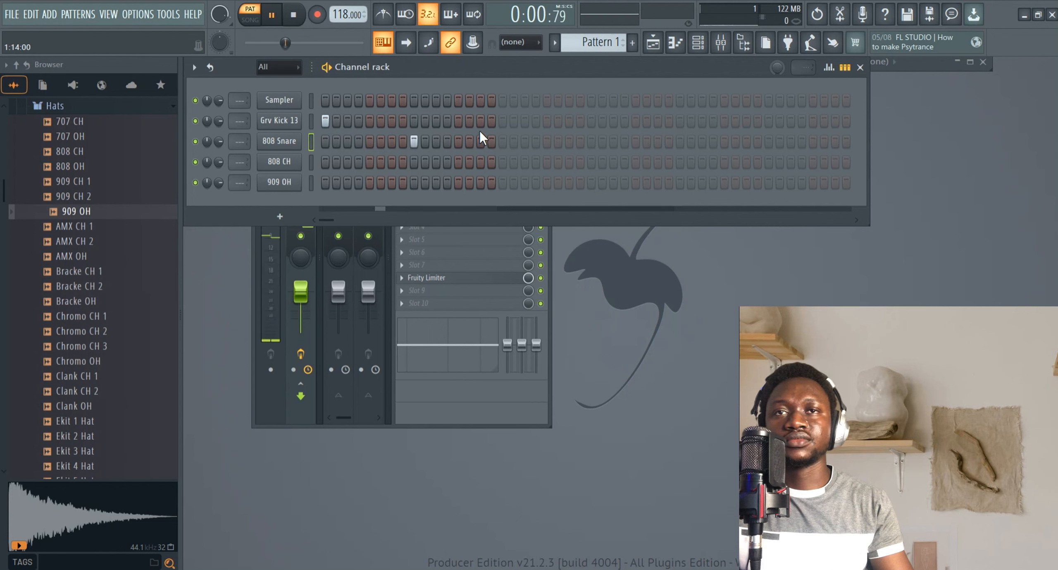
pyautogui.click(503, 121)
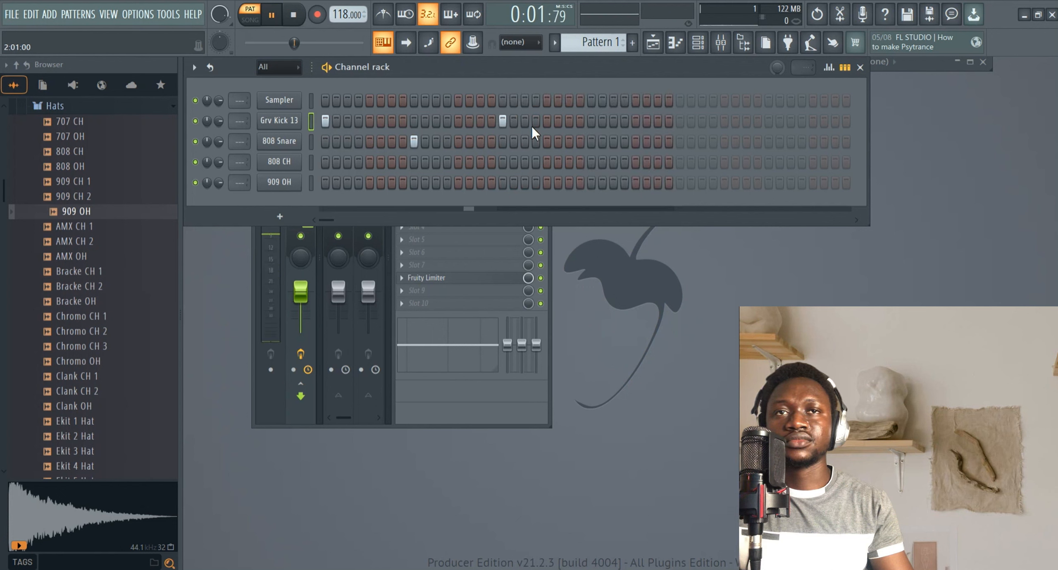
pyautogui.click(592, 142)
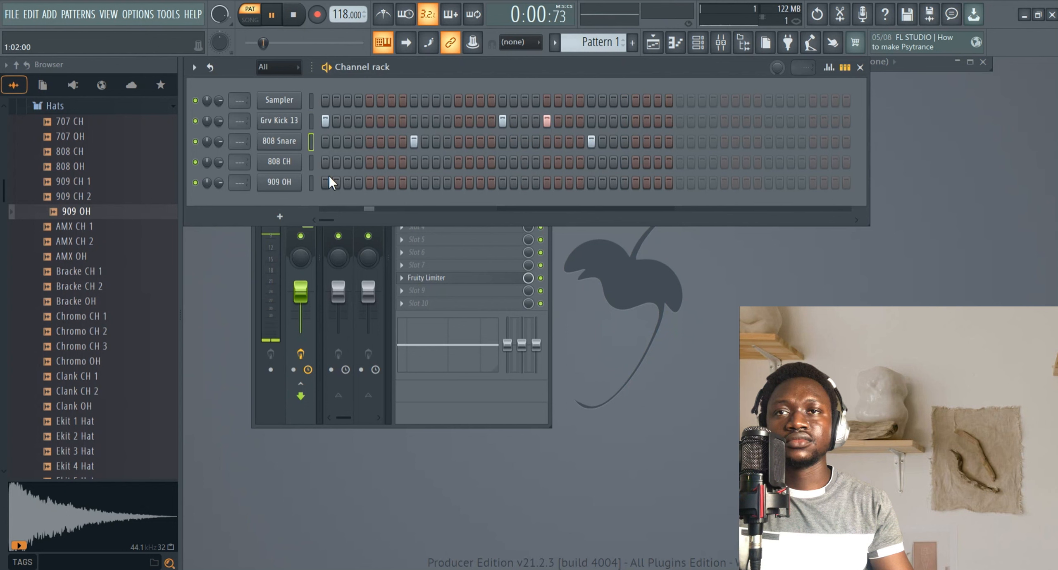
# Fill the 808 CH row with a hit on every 2 steps.
pyautogui.rightClick(285, 162)
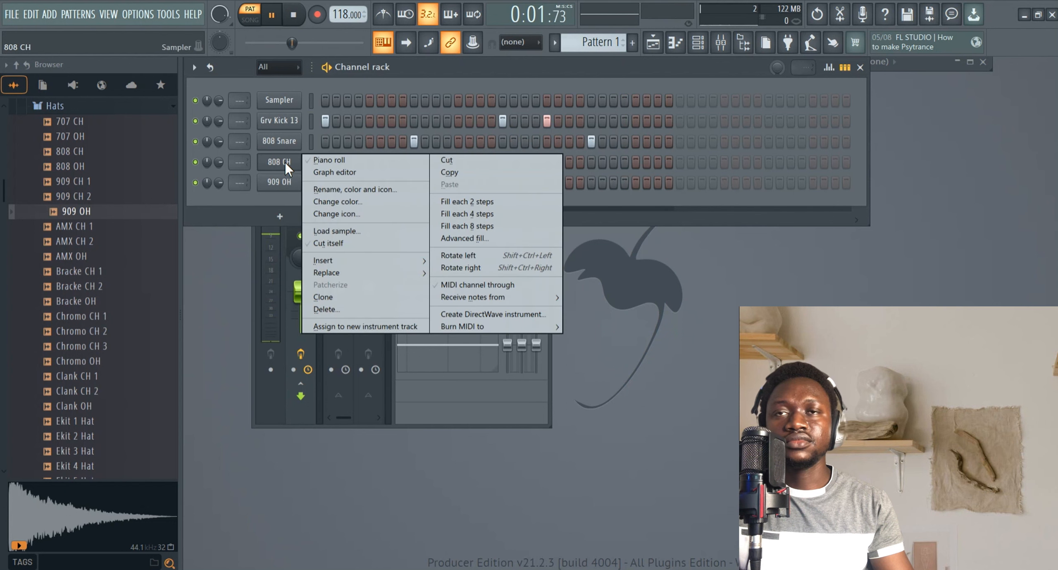
pyautogui.click(478, 201)
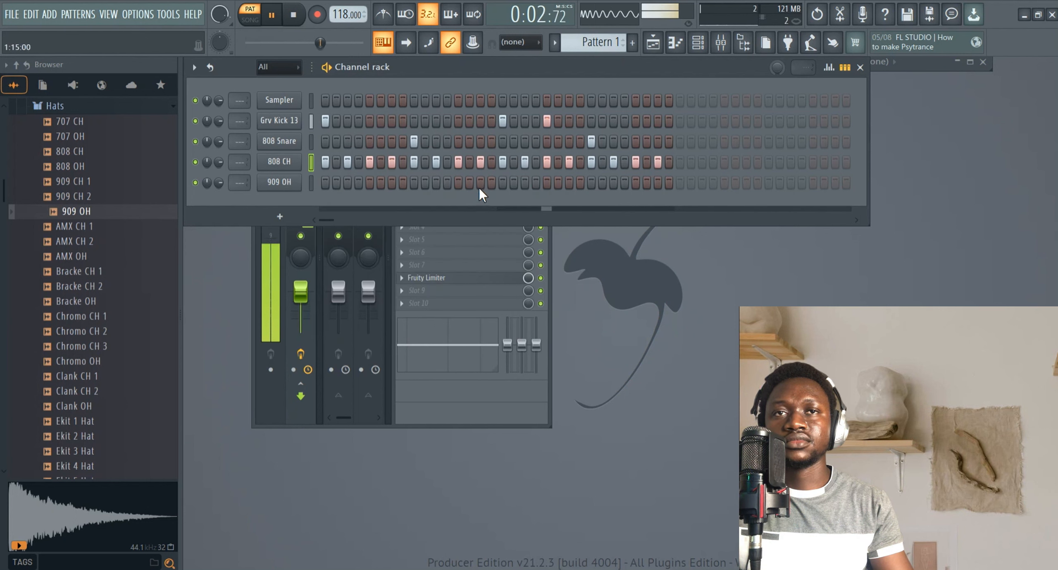
# Add a 909 OH step, turn down its channel volume, adjust the kick steps and stop playback.
pyautogui.click(480, 183)
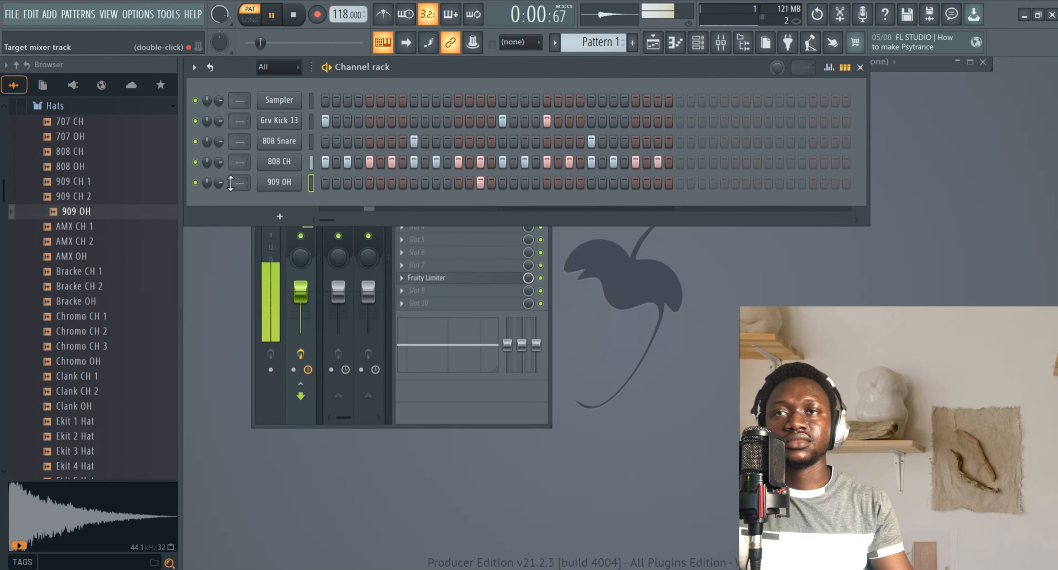
pyautogui.moveTo(219, 182); pyautogui.dragTo(218, 201)
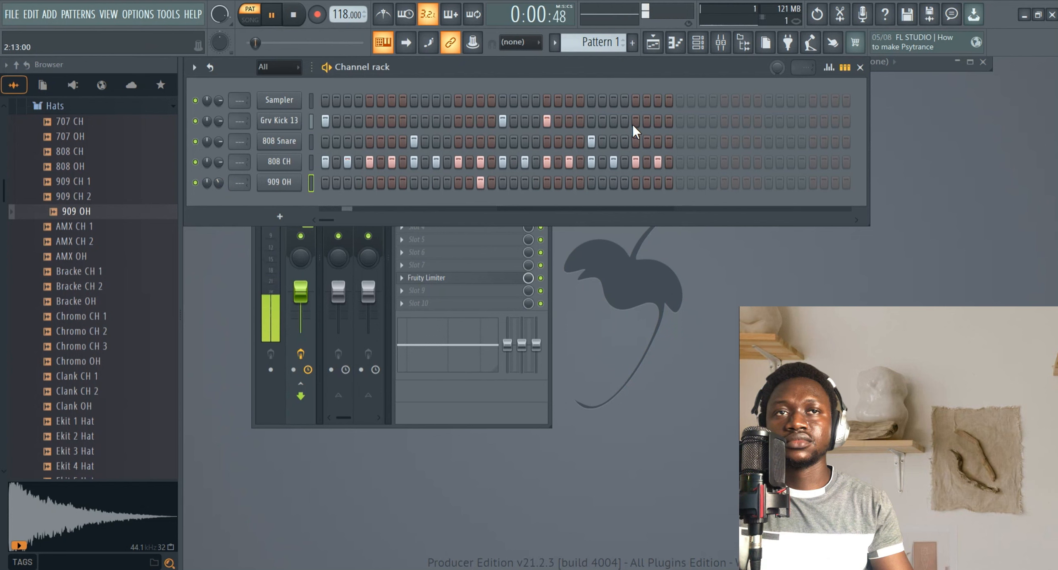
pyautogui.click(614, 121)
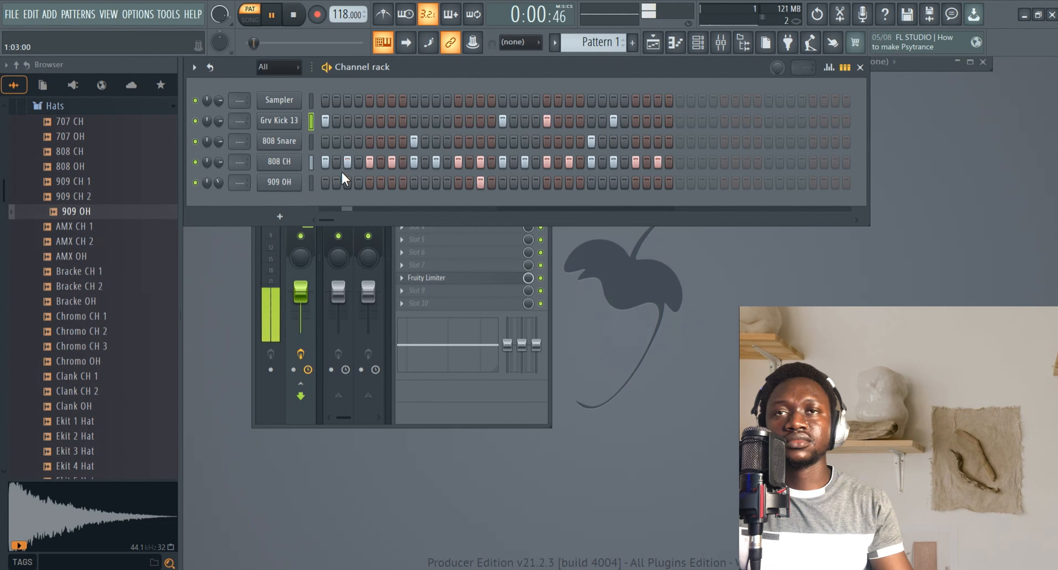
pyautogui.click(99, 276)
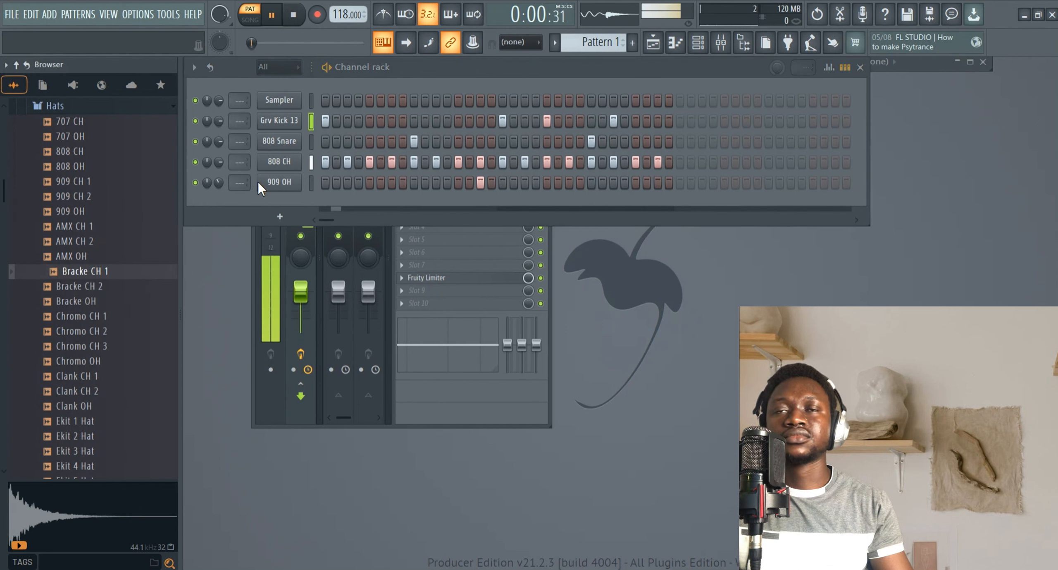
pyautogui.click(614, 120)
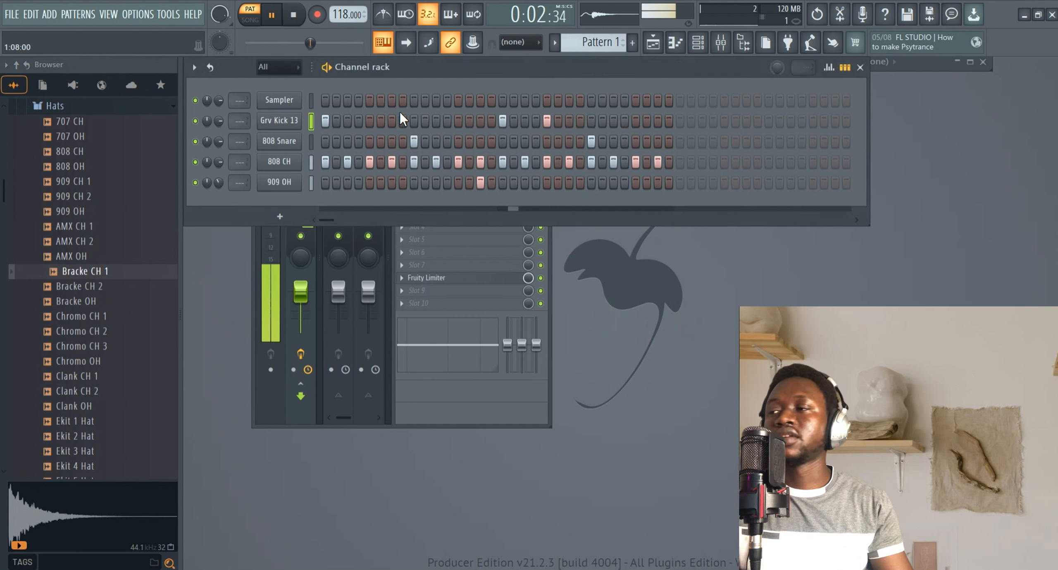
pyautogui.press('space')
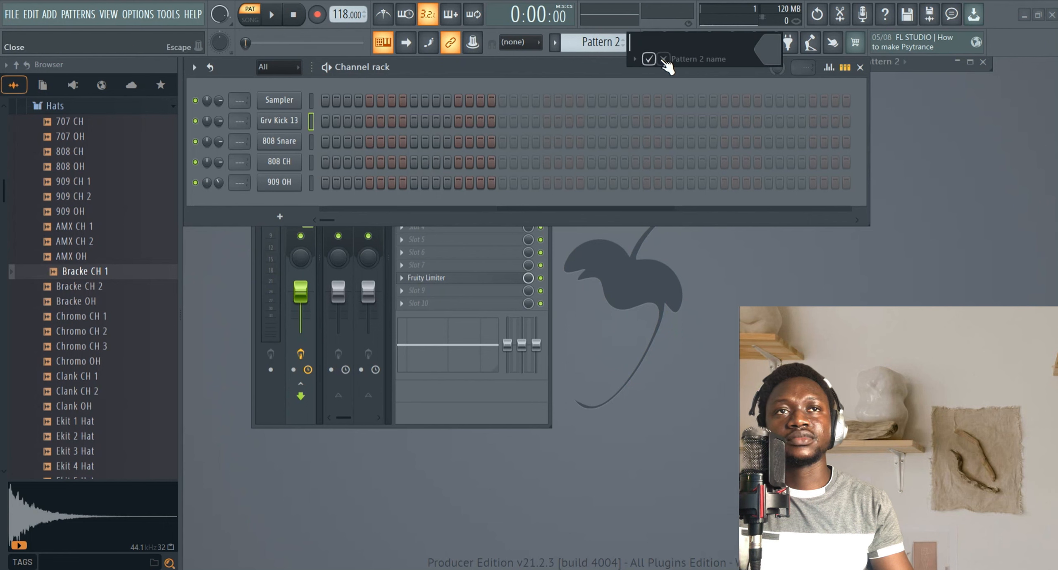
# Return to Pattern 1 and rename it drums.
pyautogui.click(633, 42)
pyautogui.click(554, 41)
pyautogui.click(571, 58)
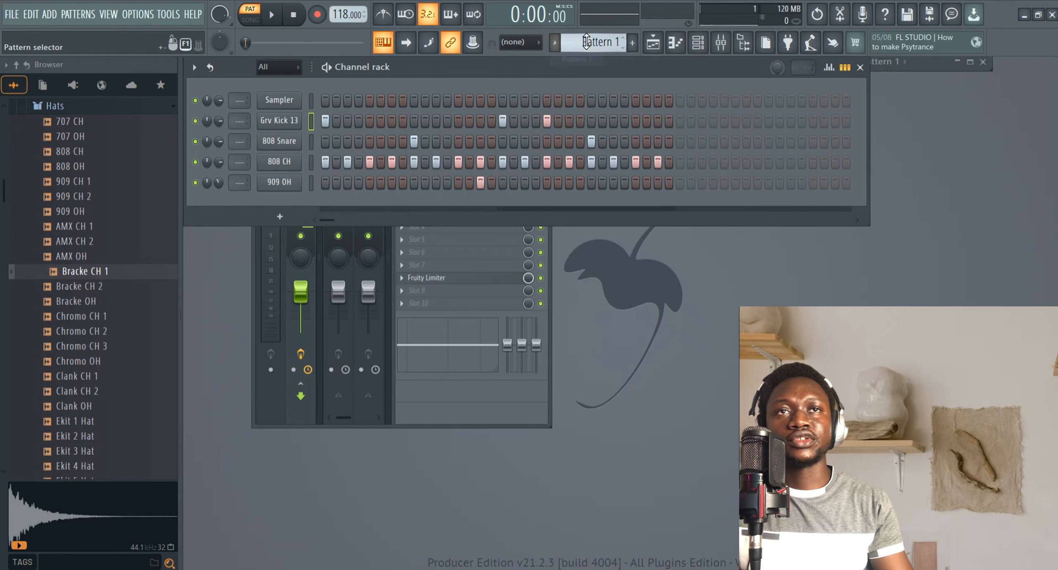
pyautogui.click(592, 41)
pyautogui.click(694, 101)
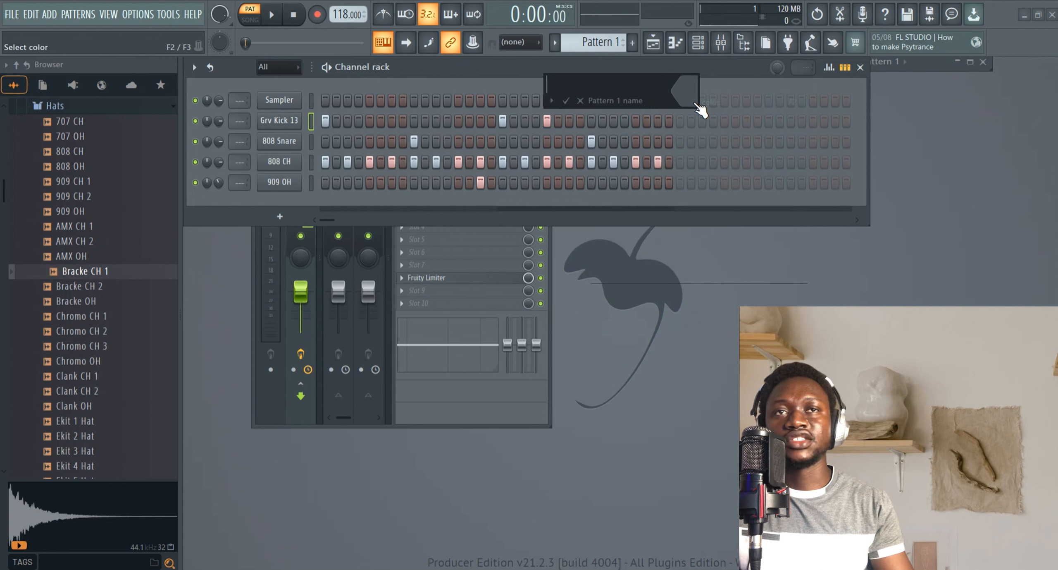
pyautogui.write('drum')
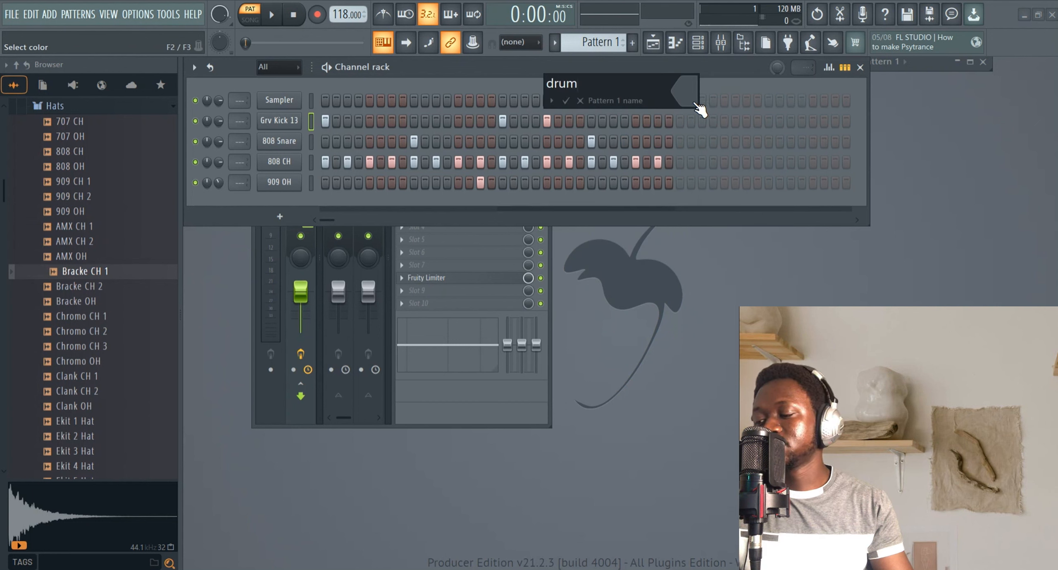
pyautogui.write('s')
pyautogui.click(566, 100)
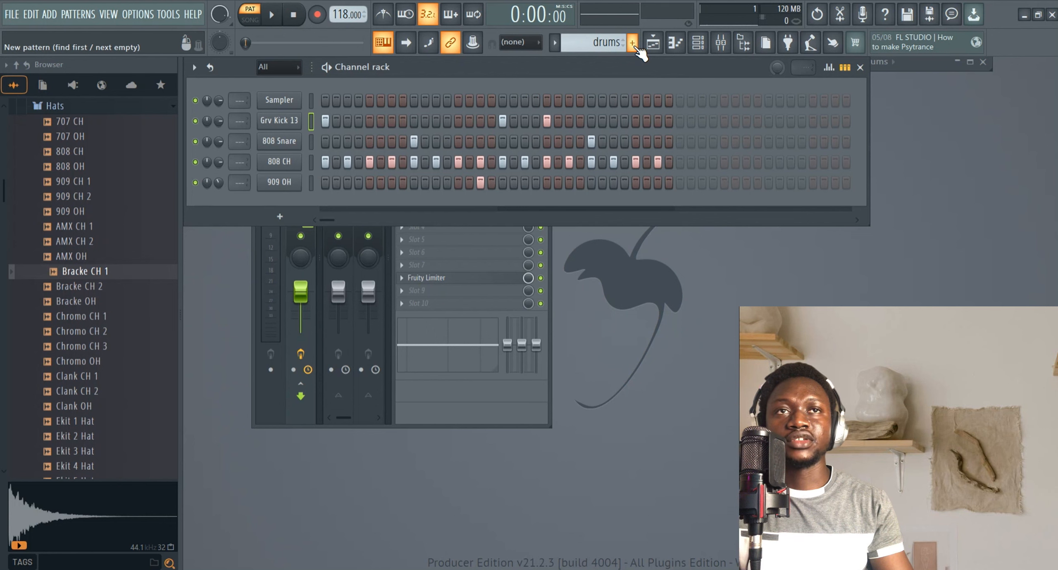
# Create a new pattern named piano.
pyautogui.click(633, 43)
pyautogui.write('p')
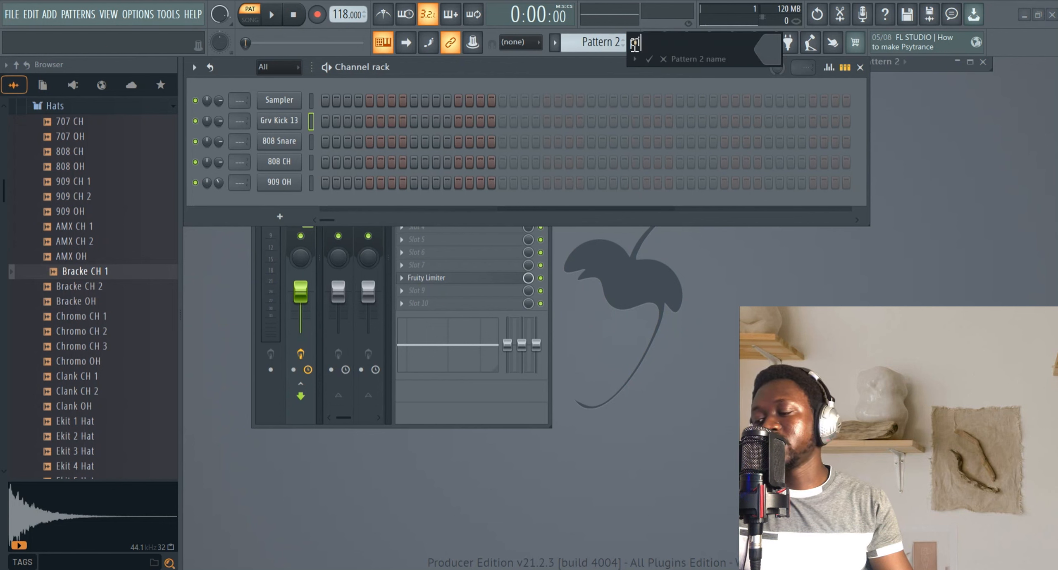
pyautogui.write('iano')
pyautogui.press('Return')
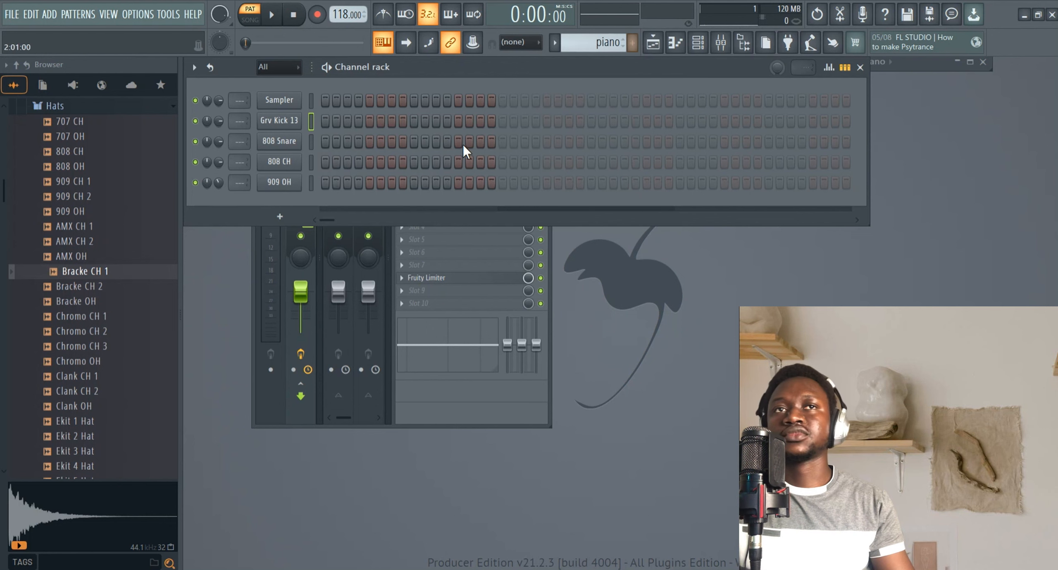
# Add an FL Keys instrument channel and move its plugin window up.
pyautogui.click(275, 213)
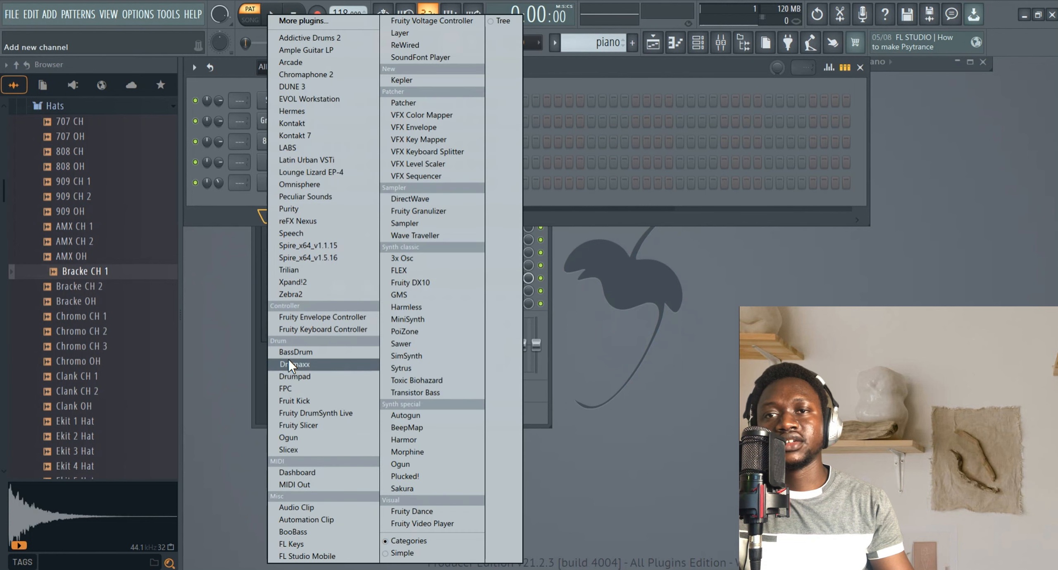
pyautogui.click(307, 542)
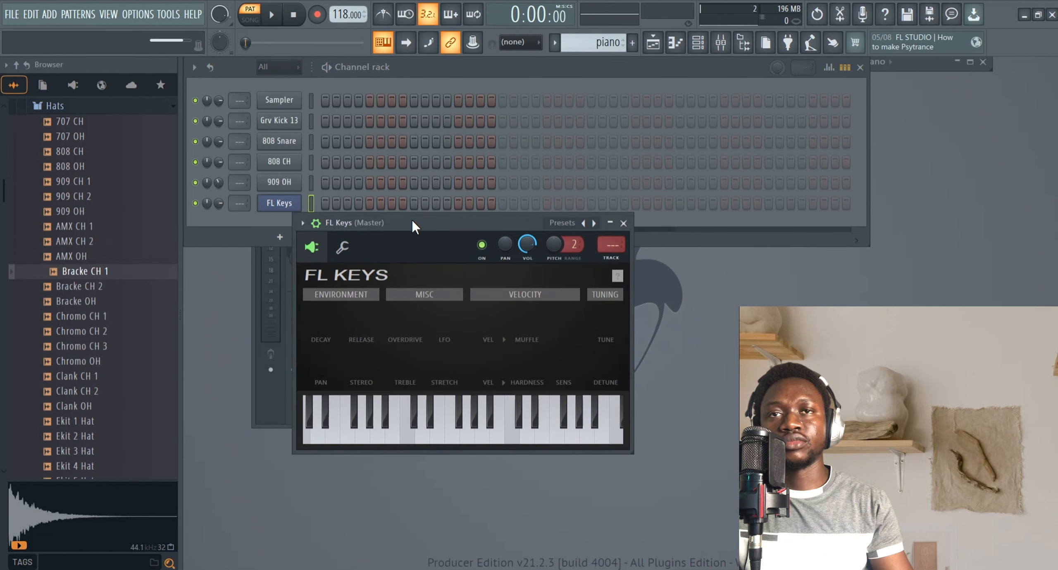
pyautogui.moveTo(412, 221); pyautogui.dragTo(390, 136)
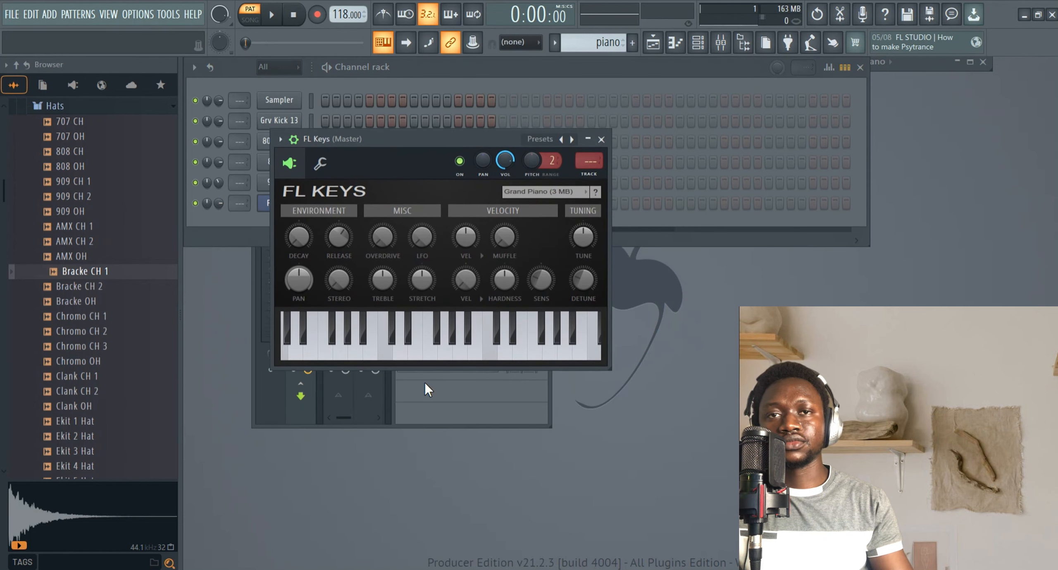
# Play a few notes on the FL Keys keyboard to audition the piano.
pyautogui.click(430, 347)
pyautogui.click(403, 356)
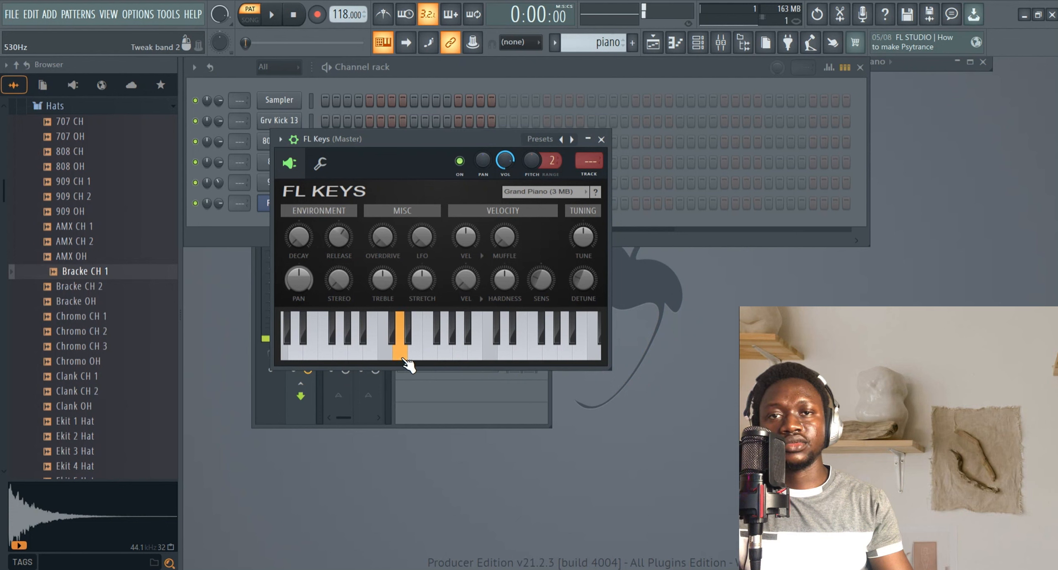
pyautogui.click(464, 351)
pyautogui.click(506, 352)
pyautogui.click(459, 358)
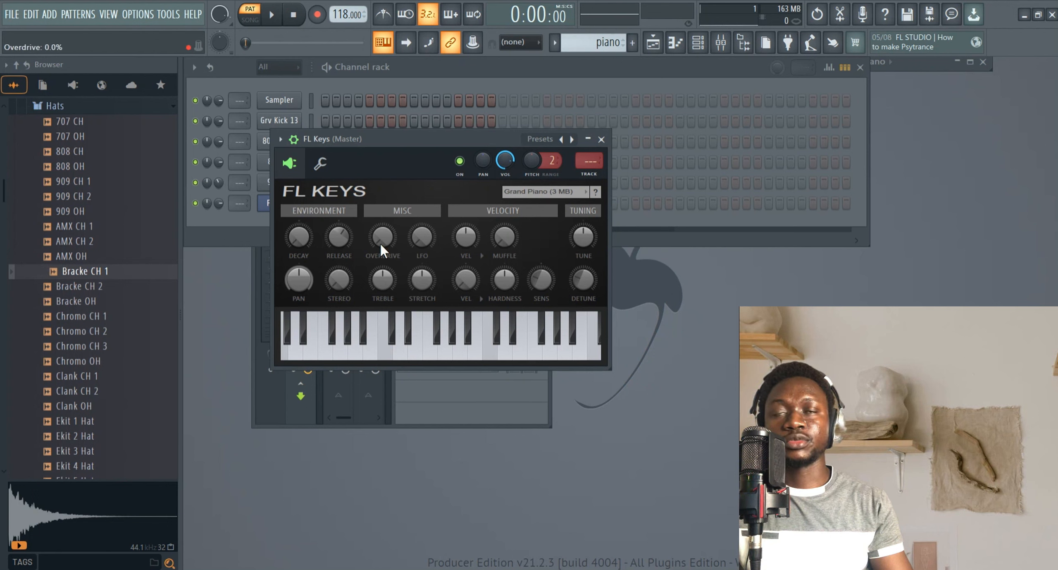
# Inspect the typing-keyboard-to-piano-keyboard option and its layout menu.
pyautogui.click(385, 42)
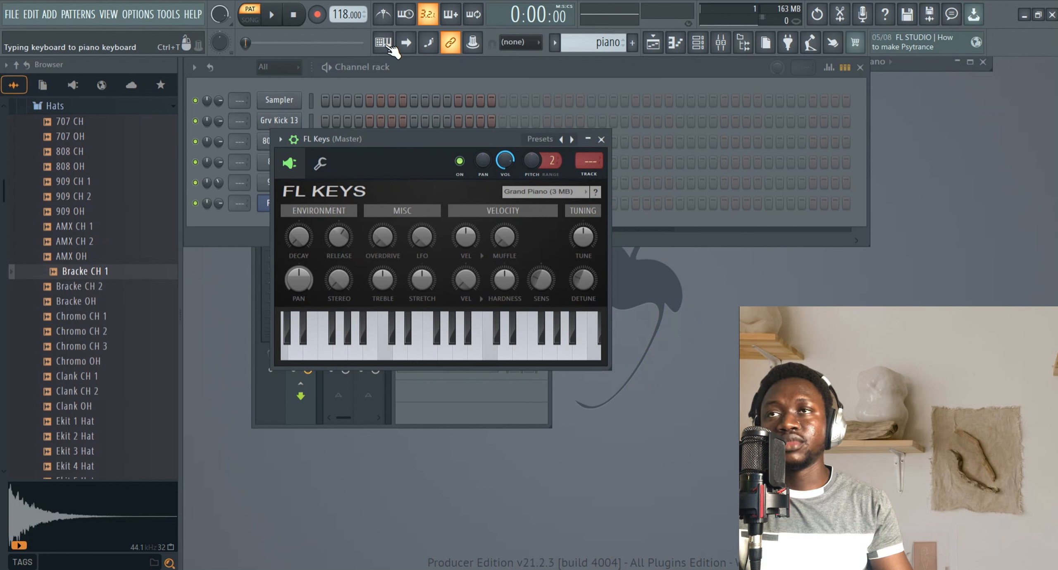
pyautogui.click(384, 42)
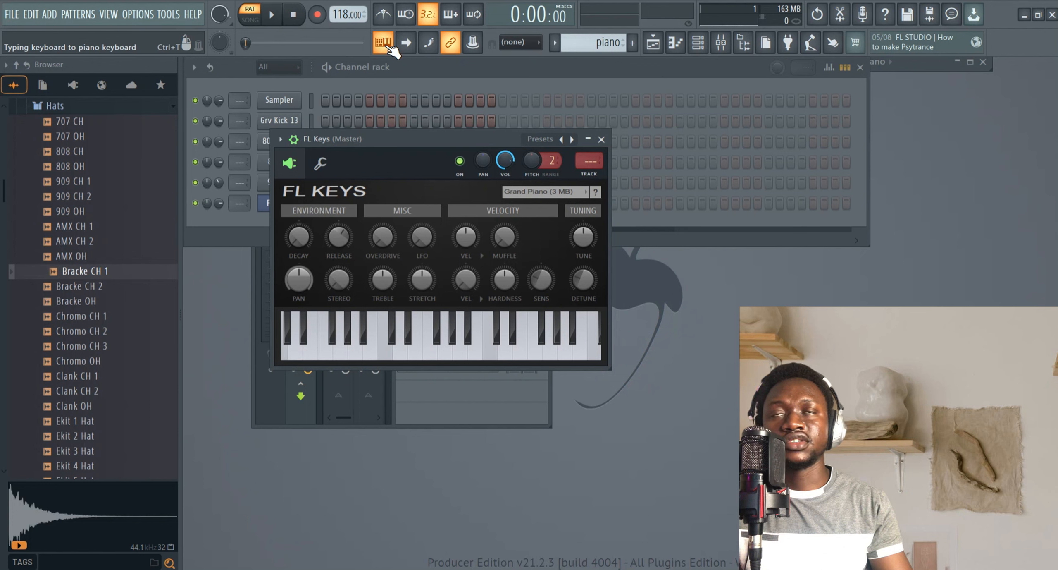
pyautogui.rightClick(387, 46)
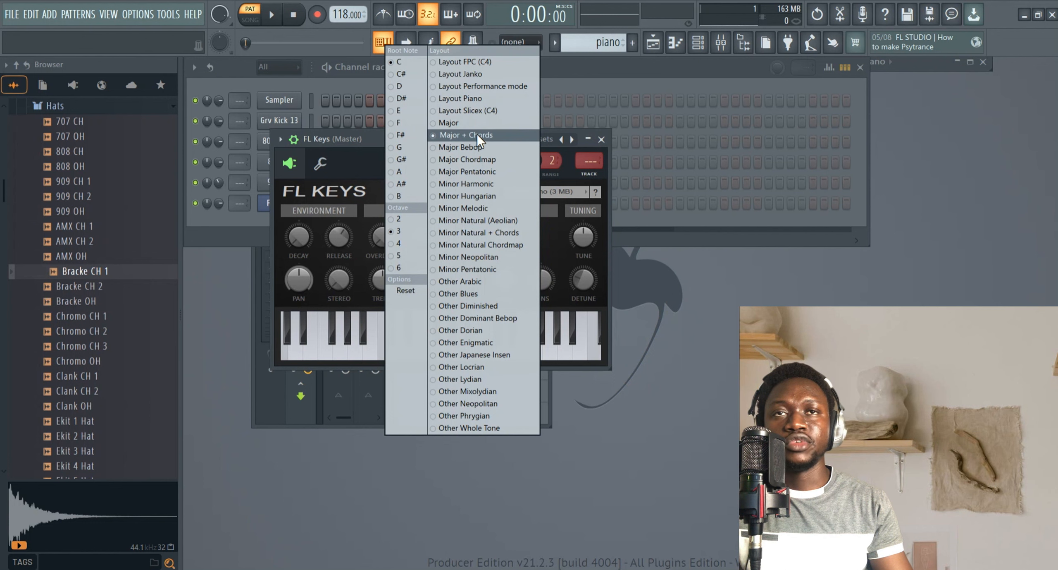
pyautogui.click(605, 59)
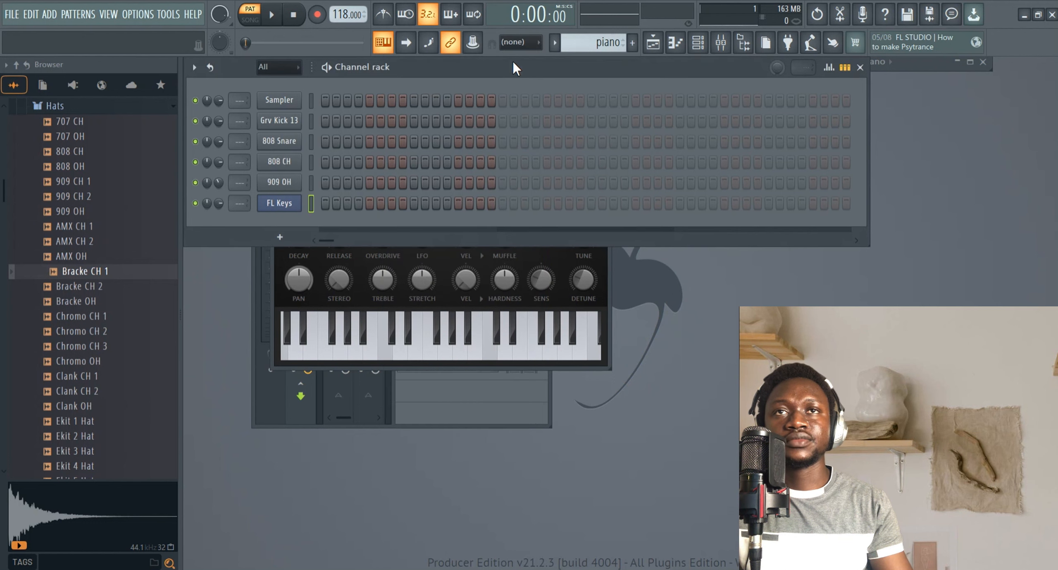
# Inspect the countdown-before-recording option and its precount duration menu.
pyautogui.click(430, 15)
pyautogui.click(430, 16)
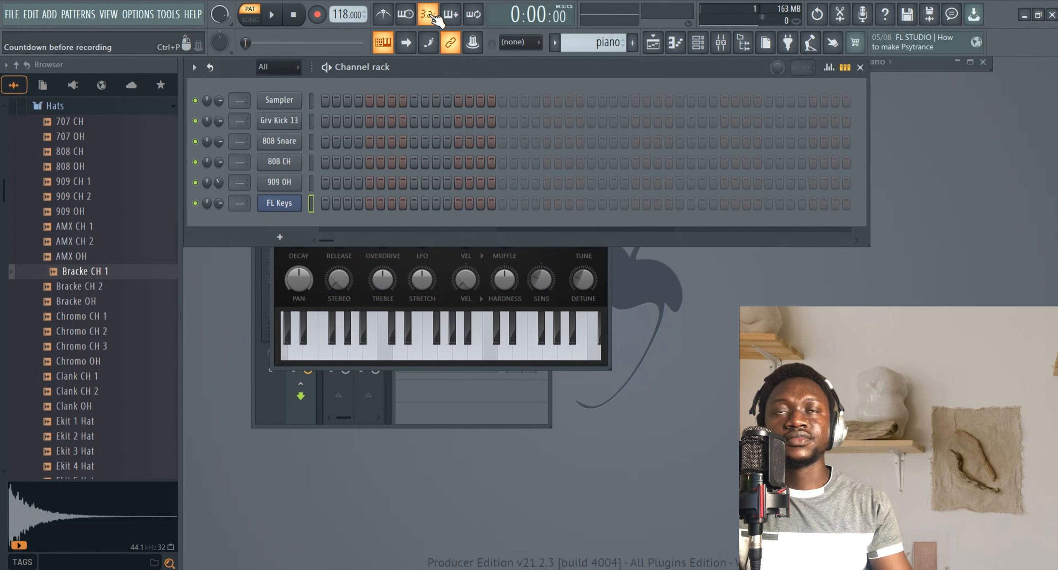
pyautogui.rightClick(431, 16)
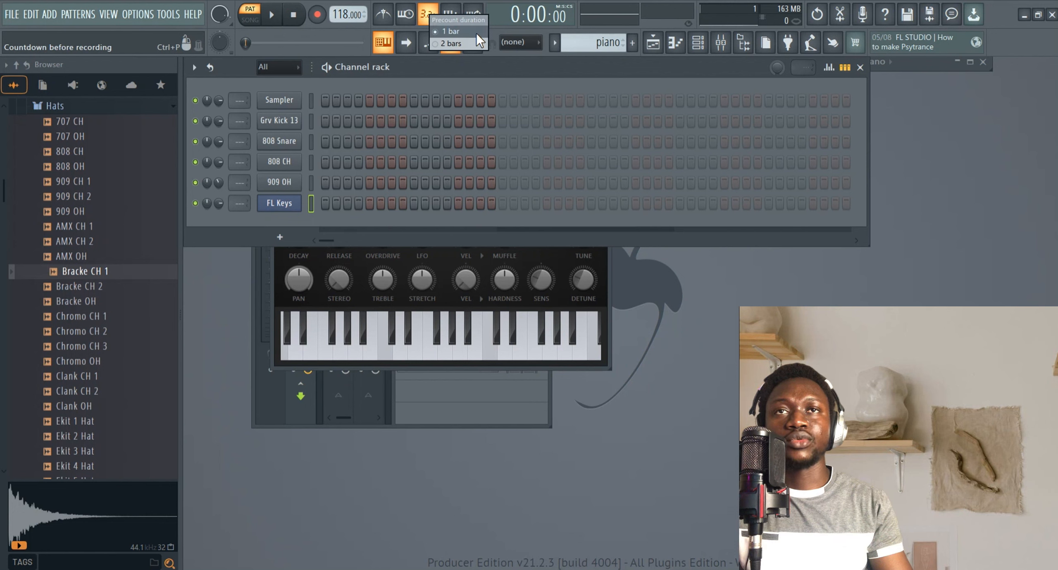
pyautogui.click(507, 66)
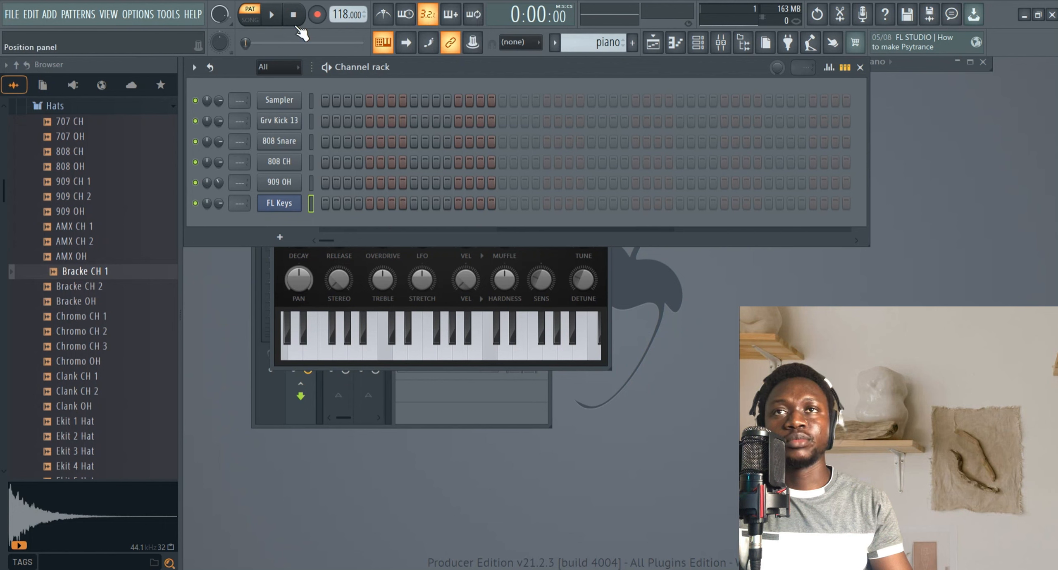
# Open the piano roll for the FL Keys channel.
pyautogui.rightClick(282, 205)
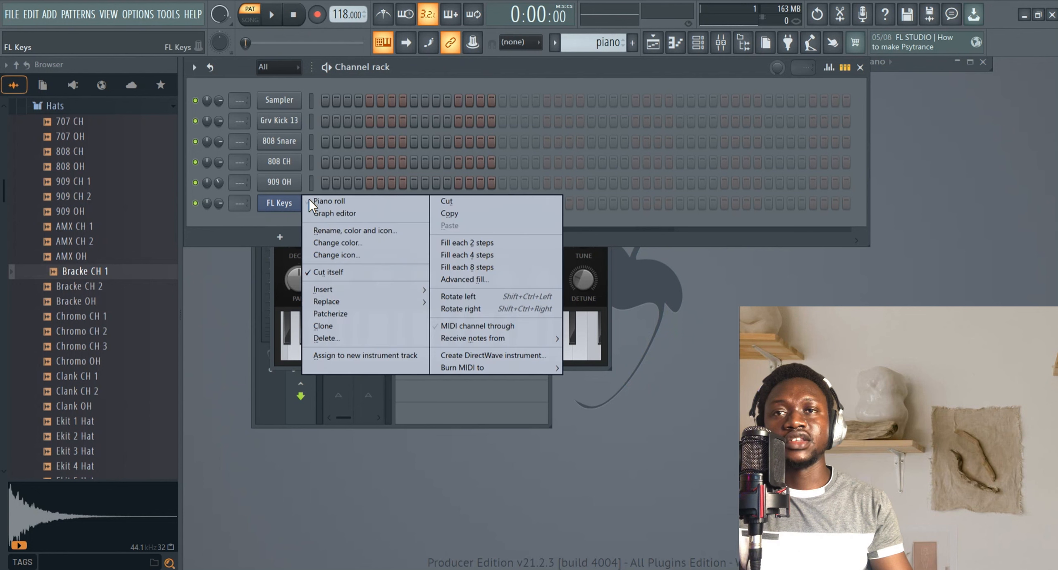
pyautogui.click(327, 200)
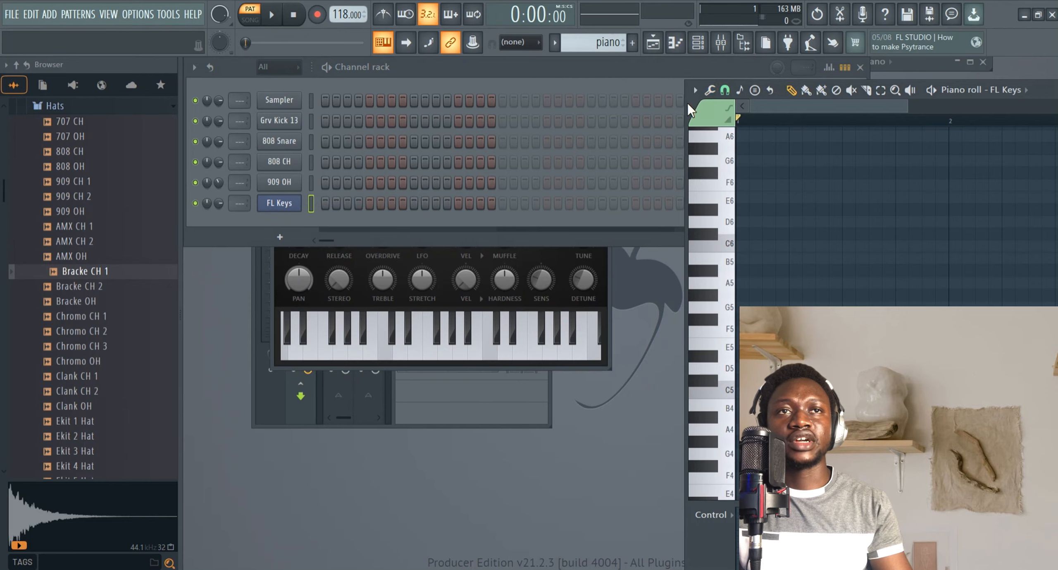
# Maximize the FL Keys piano roll and audition a few notes on its piano keys.
pyautogui.moveTo(691, 104); pyautogui.dragTo(285, 110)
pyautogui.click(751, 98)
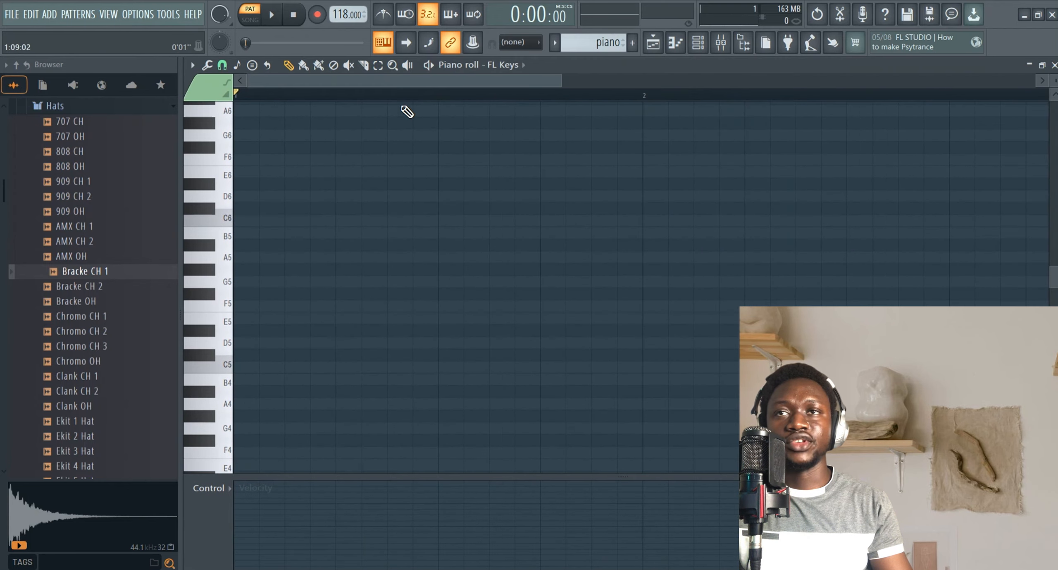
pyautogui.click(231, 219)
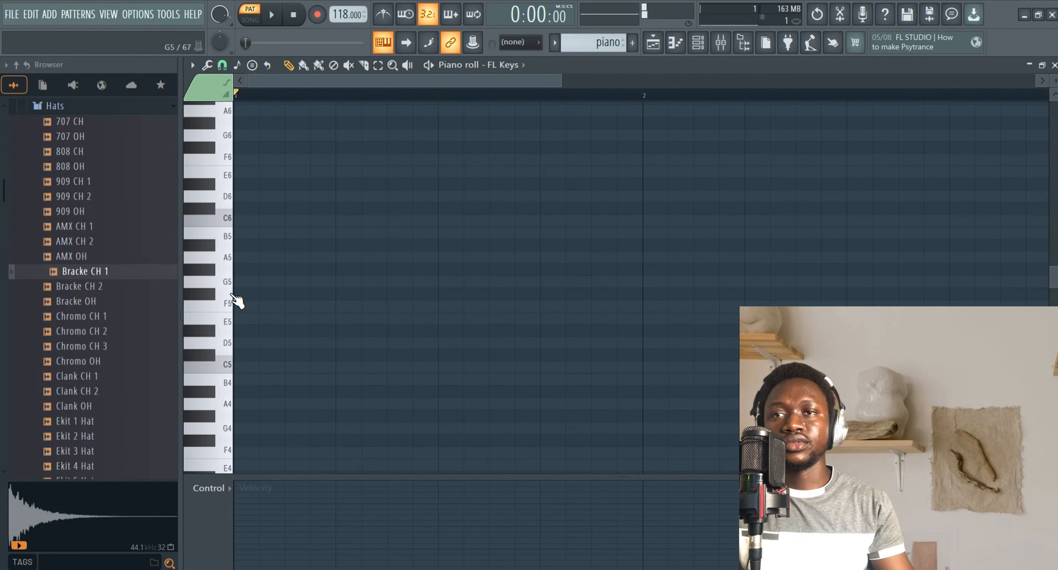
pyautogui.click(231, 297)
pyautogui.click(231, 341)
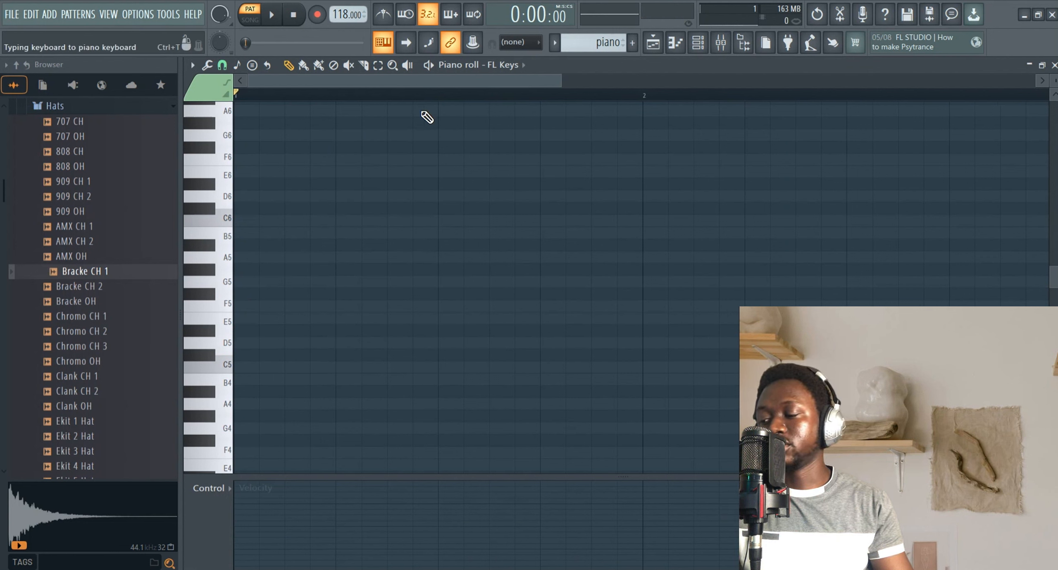
# Play single notes from the typing keyboard to audition the FL Keys sound across octaves.
pyautogui.press('z')
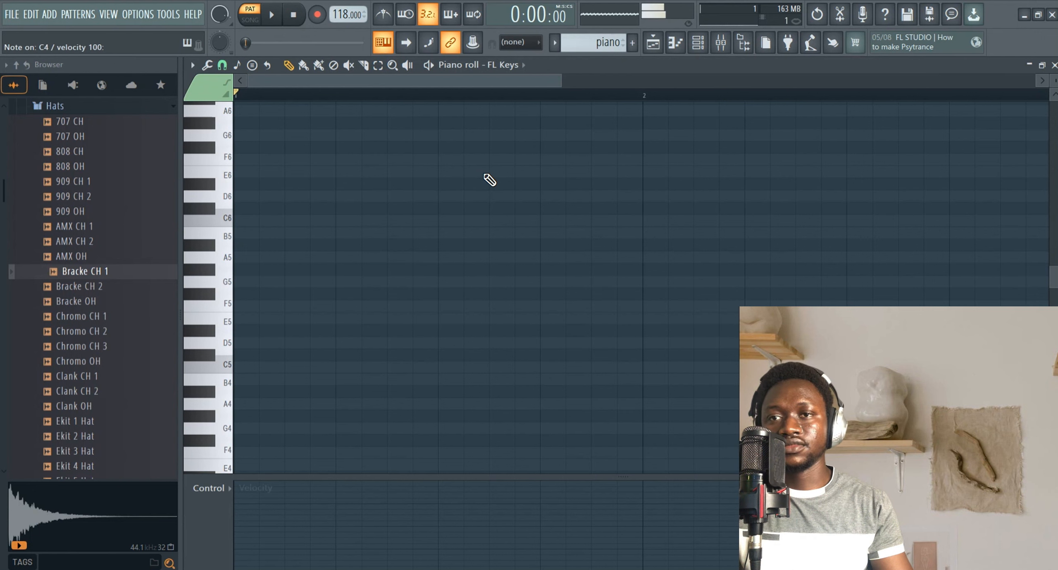
pyautogui.scroll(-3, 414, 206)
pyautogui.press('z')
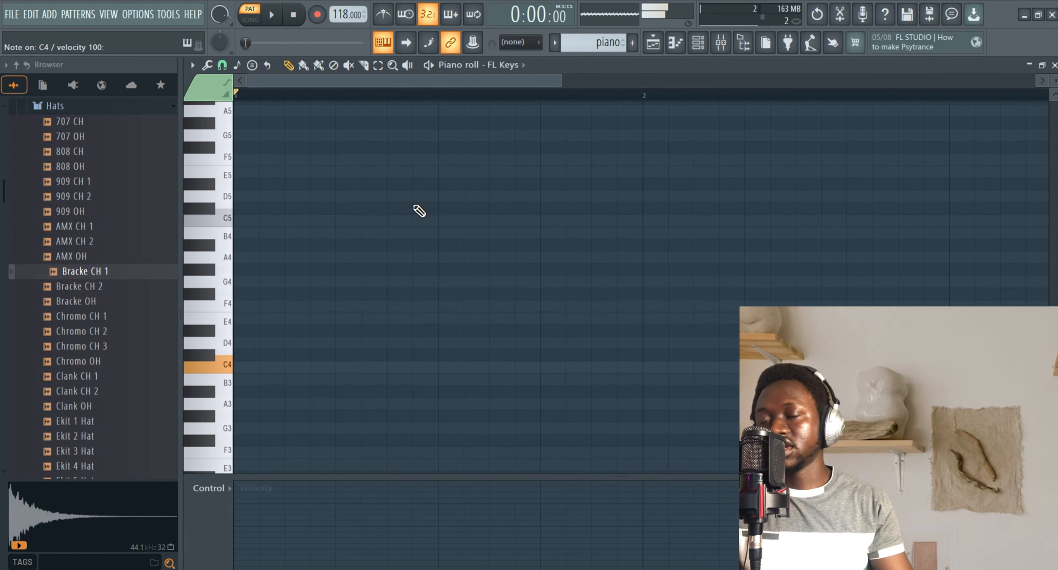
pyautogui.press('x')
pyautogui.press('v')
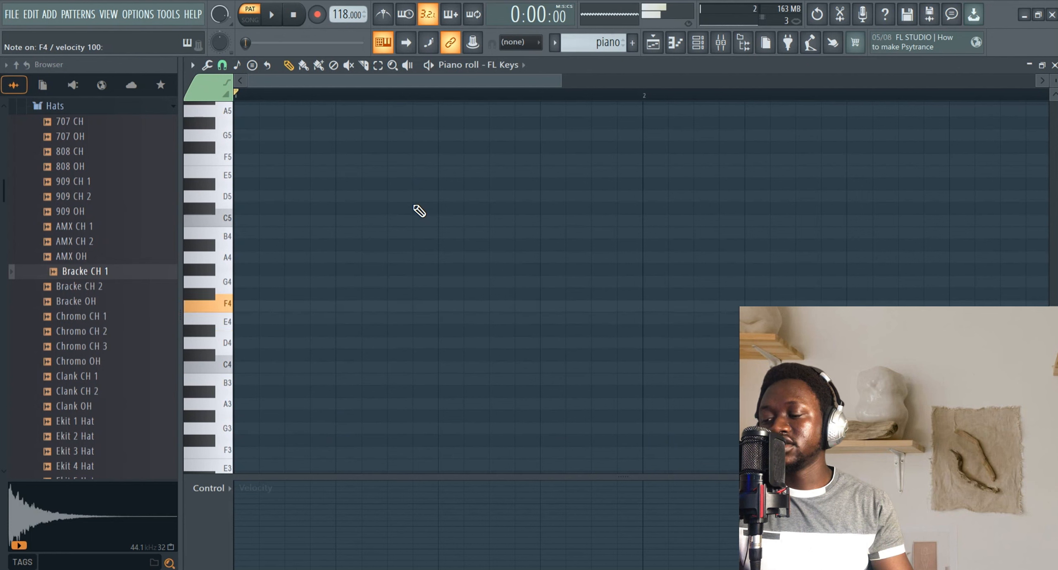
pyautogui.press('z')
pyautogui.press('c')
pyautogui.press('v')
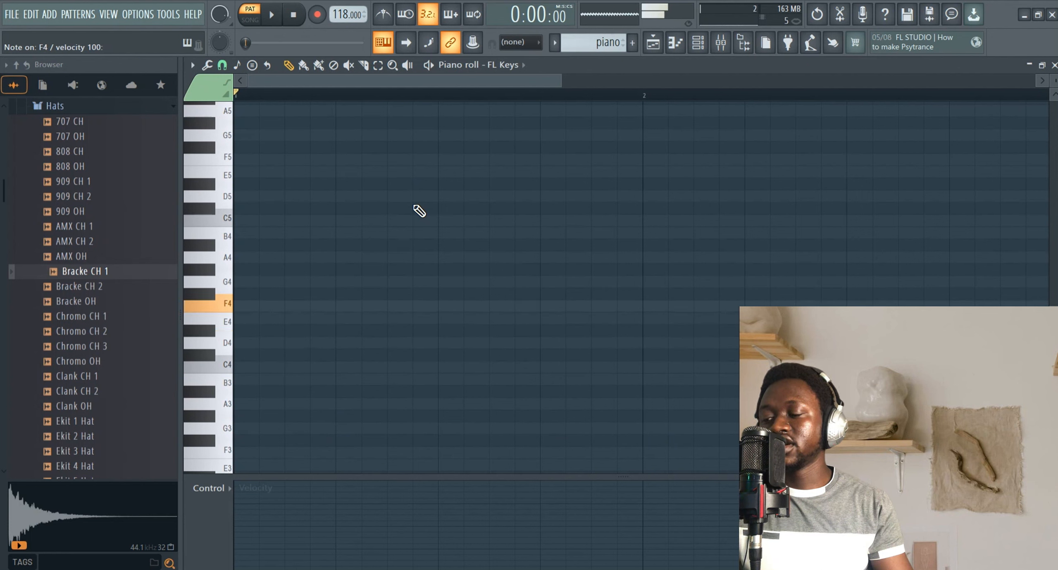
pyautogui.press('b')
pyautogui.press('n')
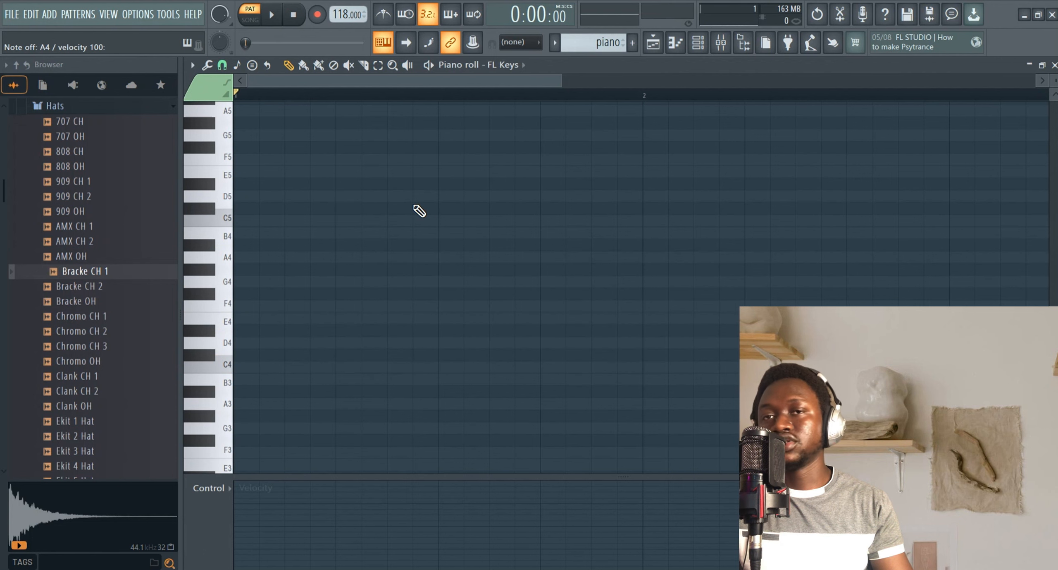
pyautogui.scroll(-3, 420, 210)
pyautogui.press('z')
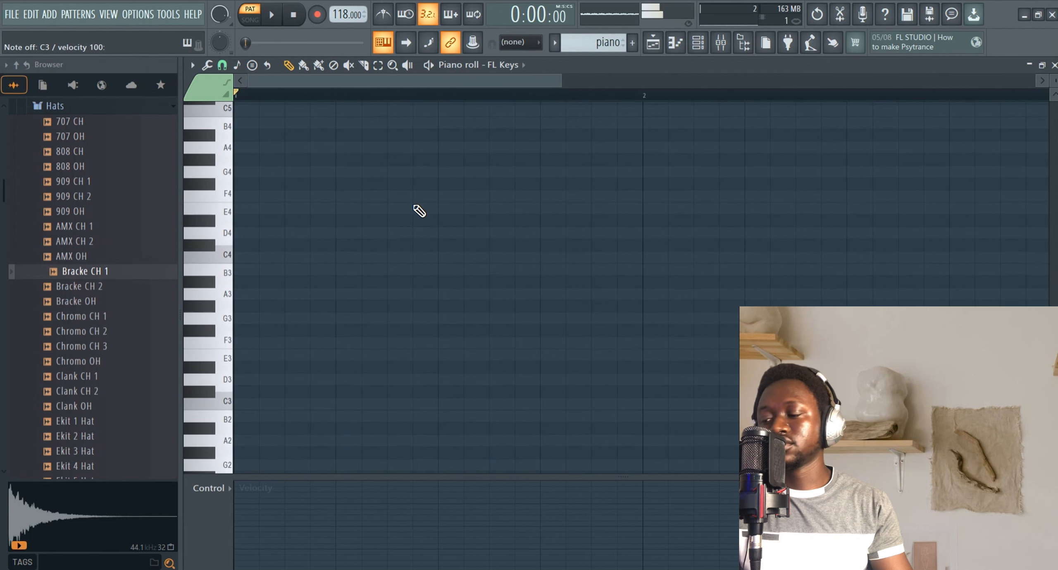
pyautogui.press('x')
pyautogui.press('c')
pyautogui.press('v')
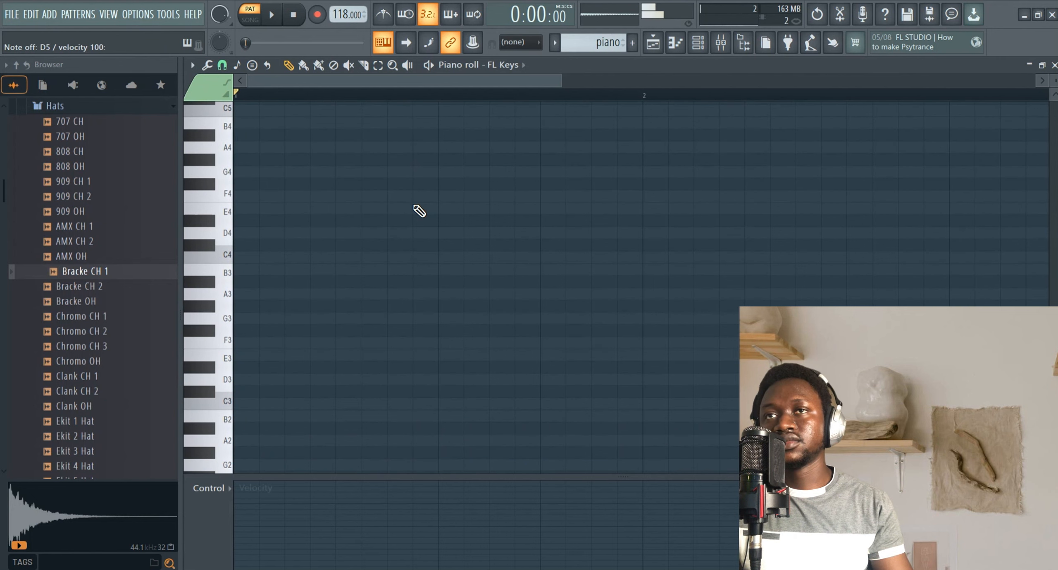
# Play chord shapes from the typing keyboard to work out a chord progression.
pyautogui.scroll(8, 420, 211)
pyautogui.scroll(1, 419, 211)
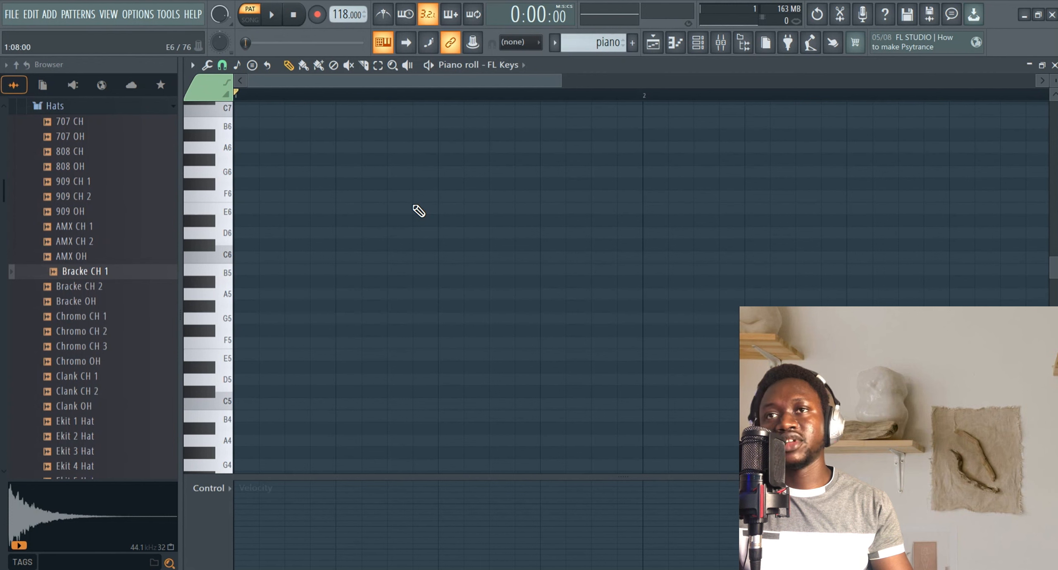
pyautogui.press('t')
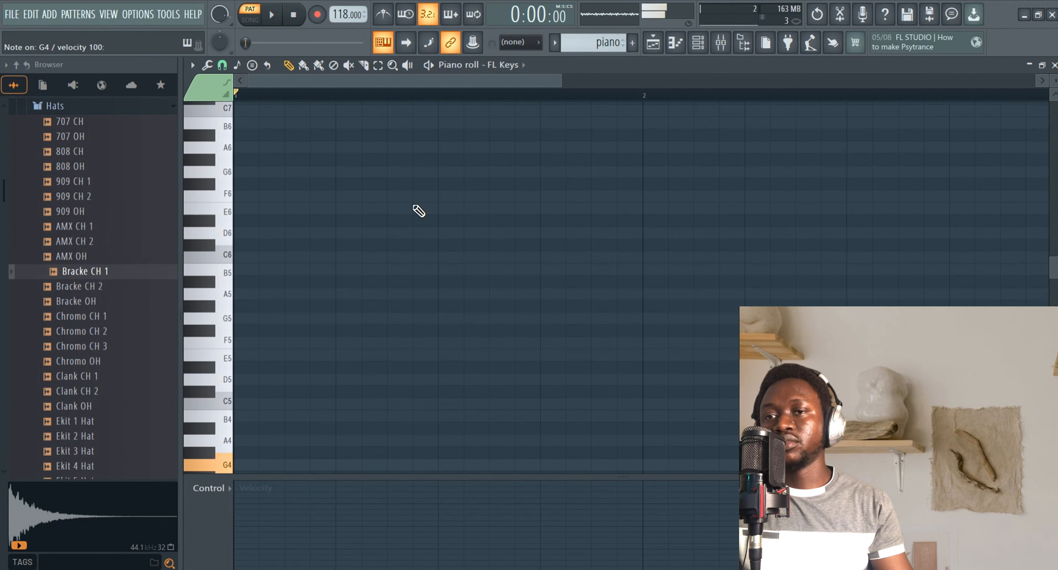
pyautogui.scroll(-2, 419, 211)
pyautogui.press('w')
pyautogui.press('r')
pyautogui.press('y')
pyautogui.press('e')
pyautogui.press('t')
pyautogui.press('u')
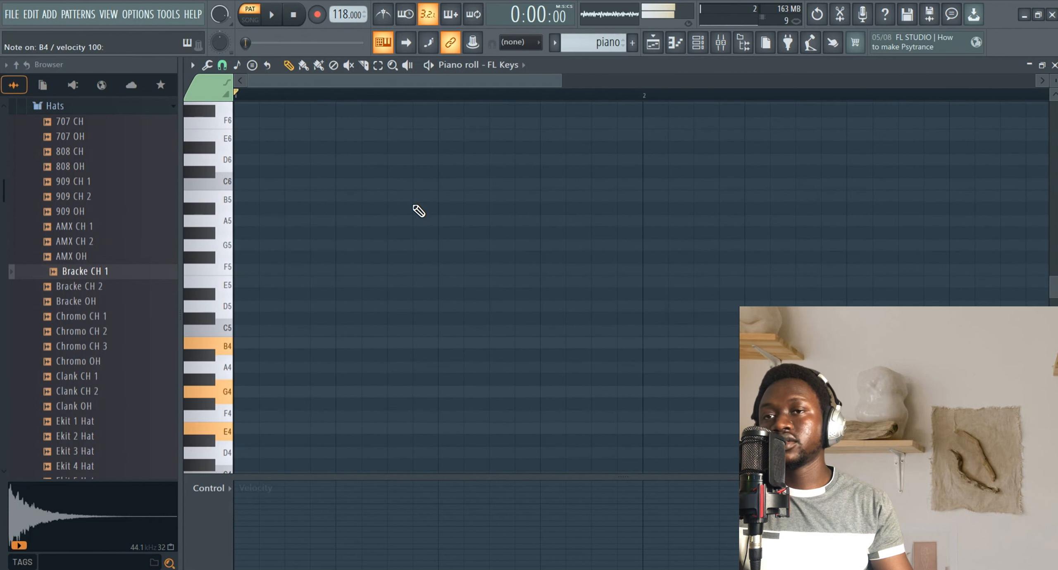
pyautogui.press('r')
pyautogui.press('y')
pyautogui.press('i')
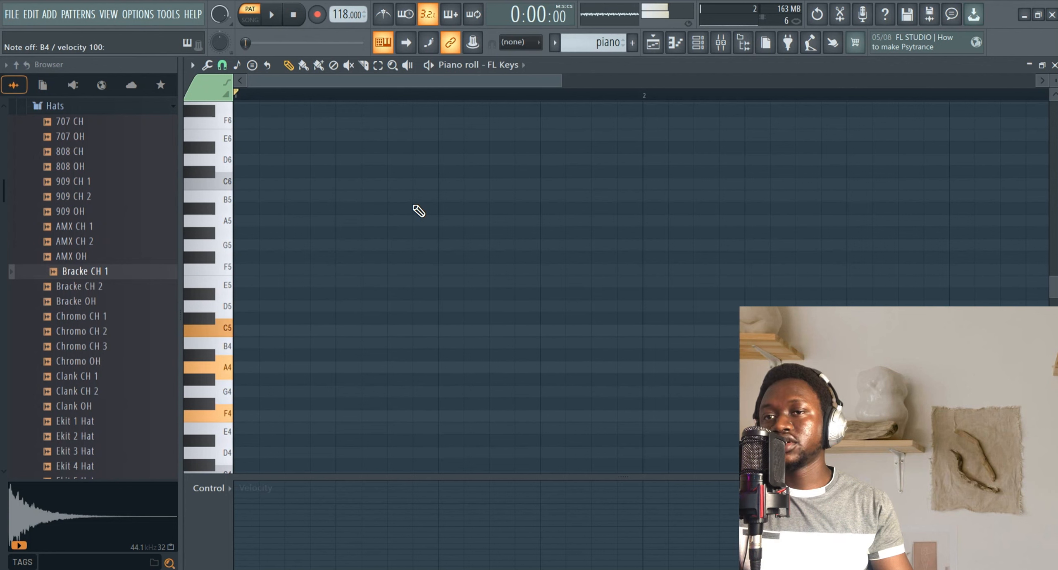
pyautogui.press('t')
pyautogui.press('u')
pyautogui.press('o')
pyautogui.press('y')
pyautogui.press('i')
pyautogui.press('p')
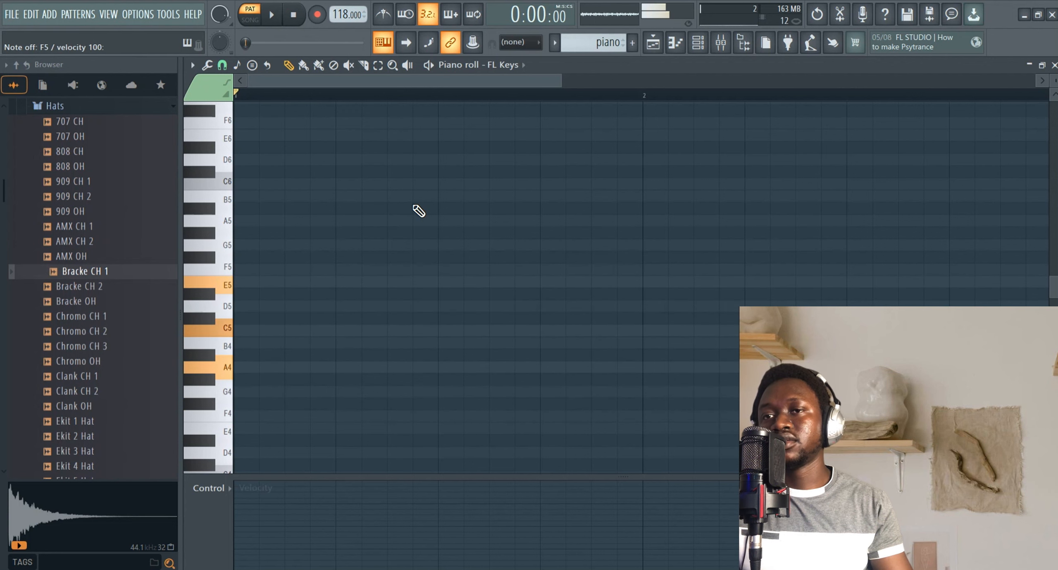
pyautogui.press('t')
pyautogui.press('u')
pyautogui.press('o')
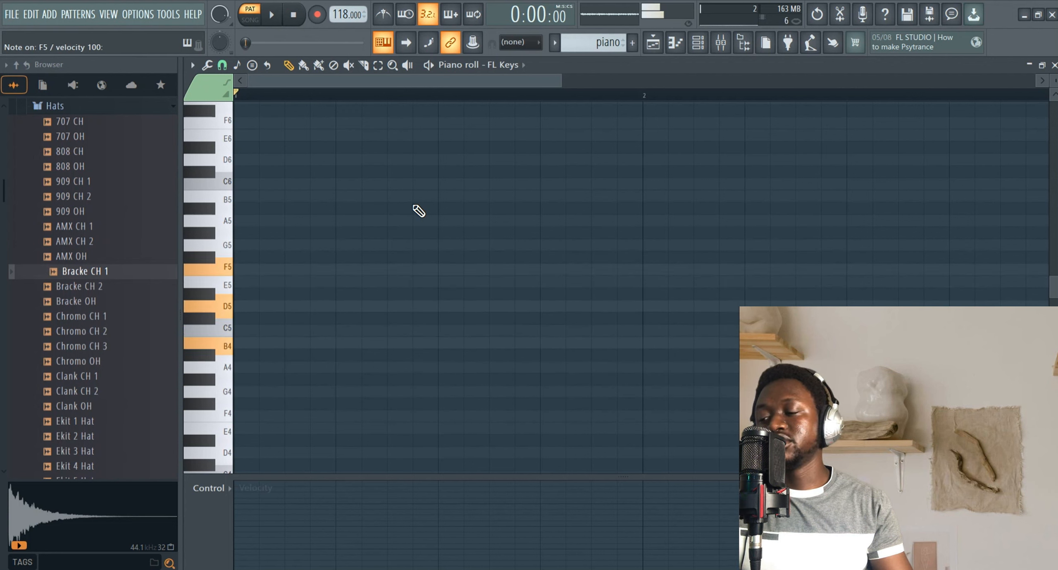
pyautogui.press('i')
pyautogui.press('p')
pyautogui.press(']')
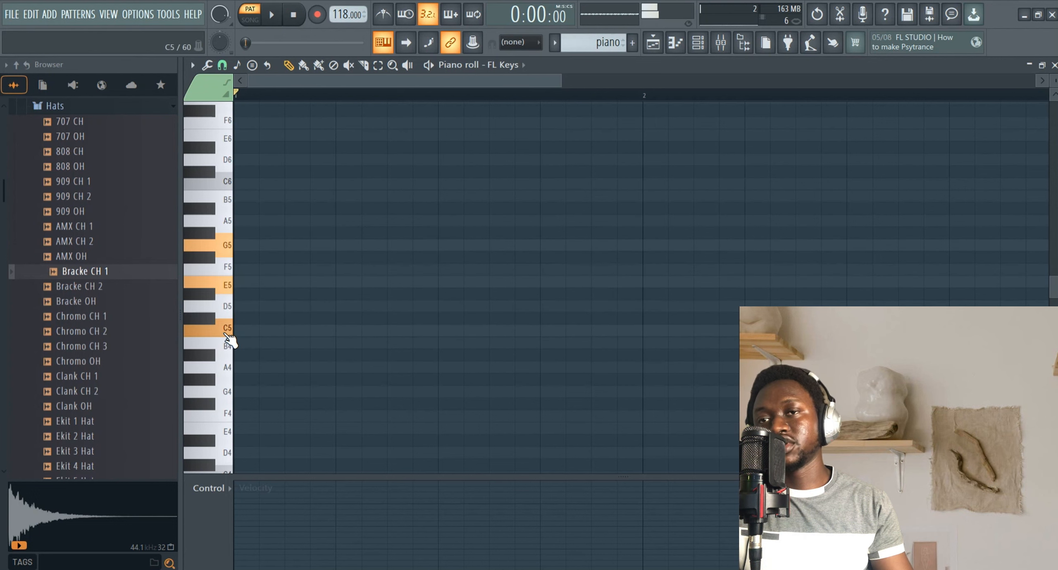
pyautogui.scroll(-2, 228, 331)
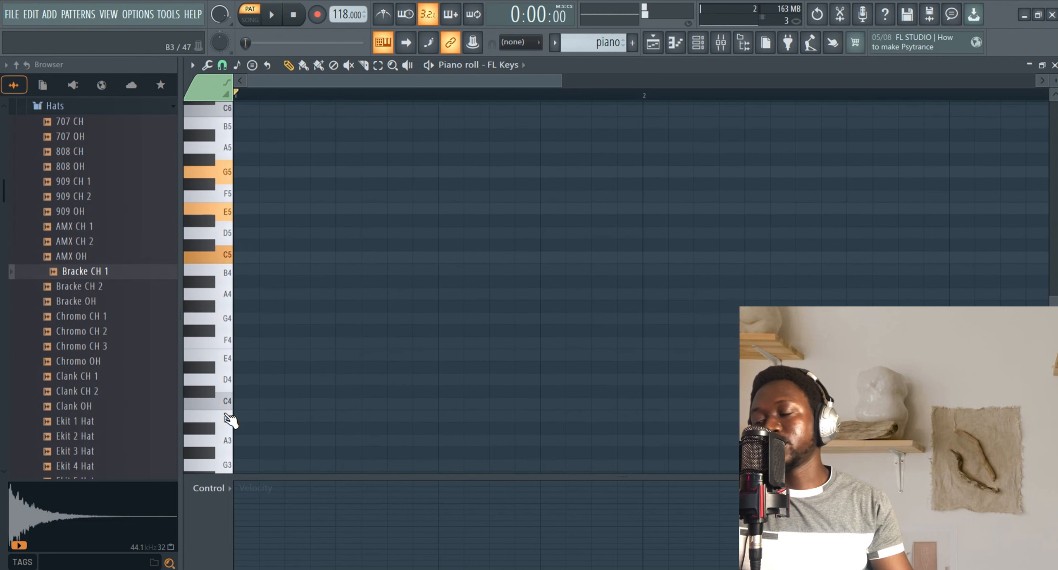
pyautogui.press('q')
pyautogui.press('e')
pyautogui.press('t')
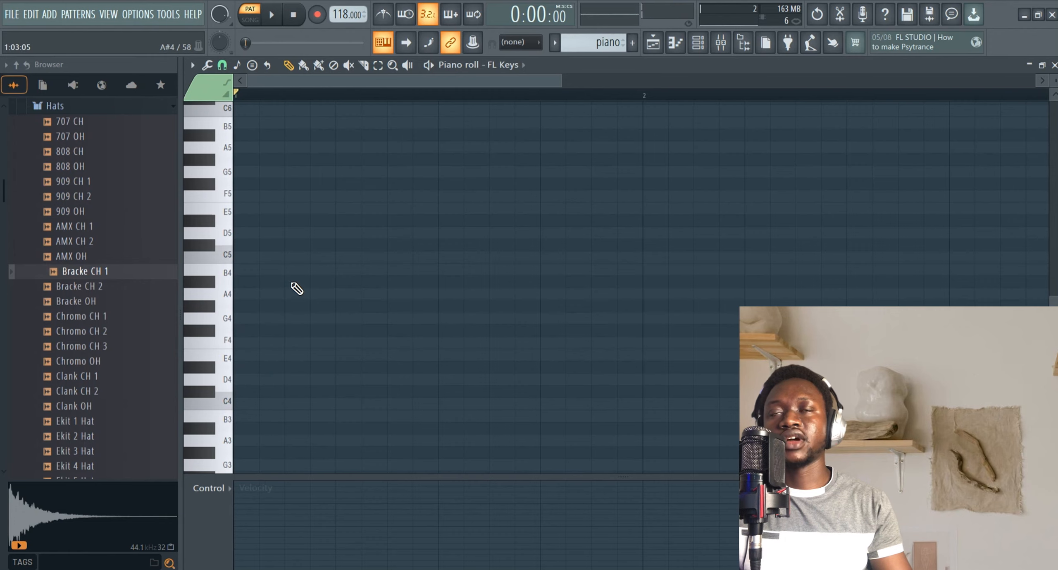
# Turn on the metronome and arm recording for the piano roll.
pyautogui.scroll(-2, 296, 282)
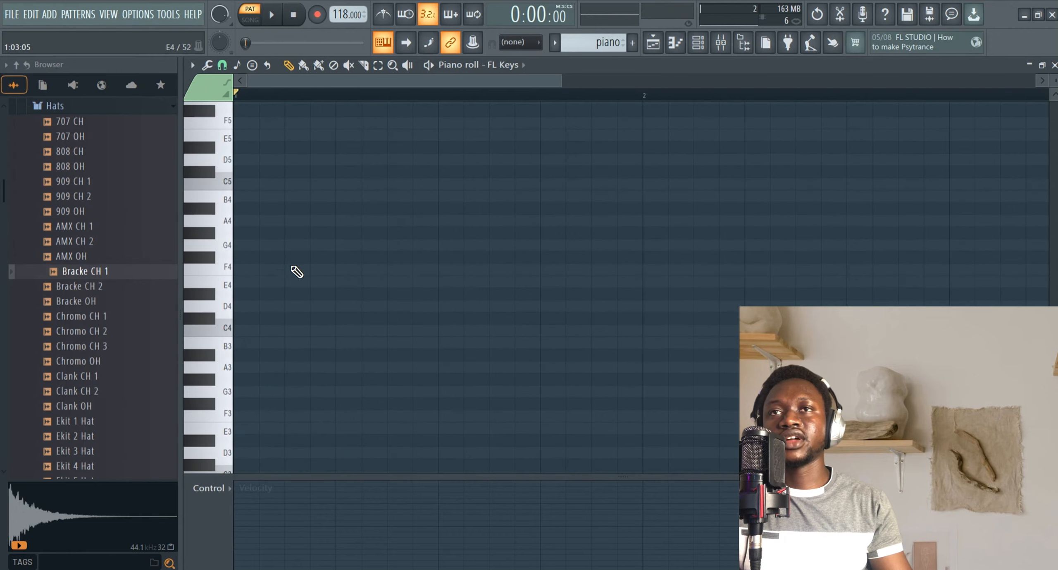
pyautogui.click(383, 15)
pyautogui.rightClick(317, 16)
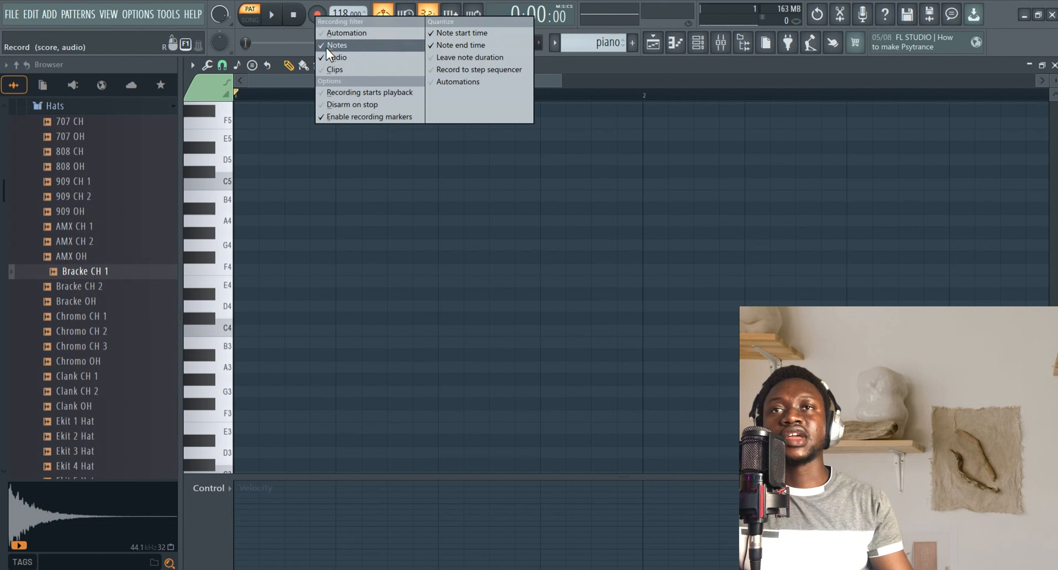
pyautogui.click(295, 35)
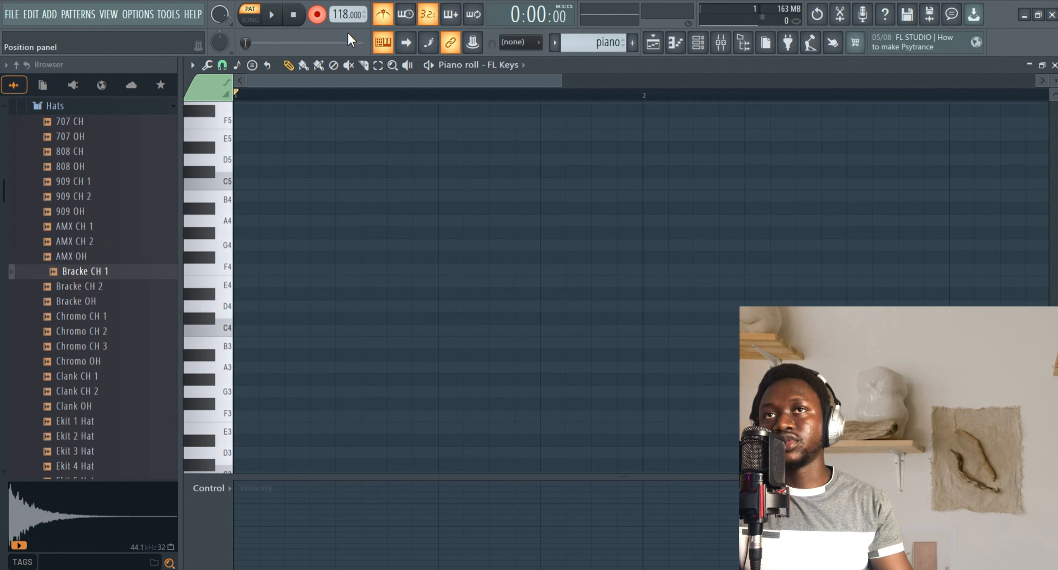
# Record a chord progression live into the FL Keys pattern from the typing keyboard.
pyautogui.press('space')
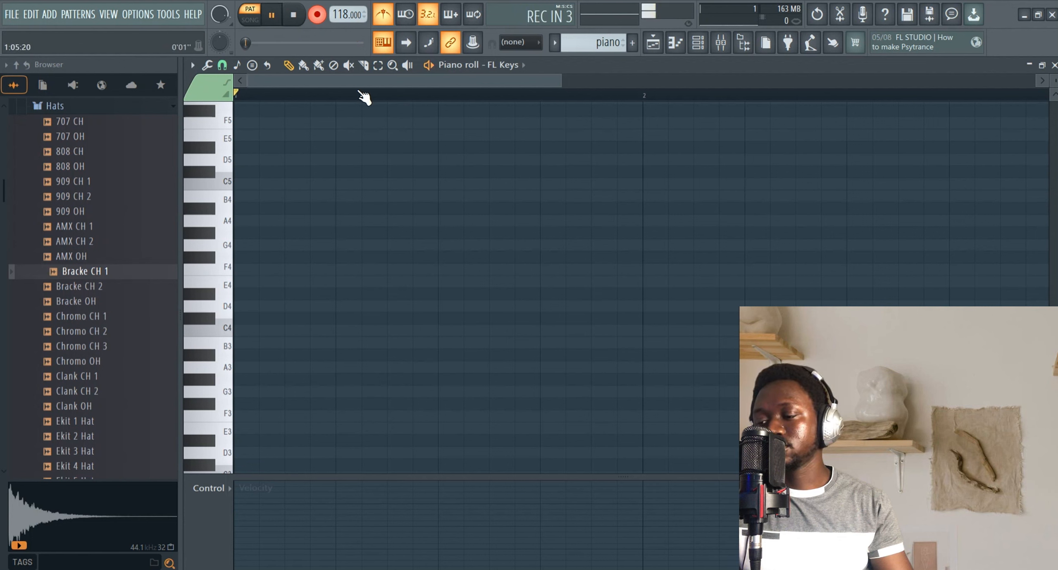
pyautogui.press('z')
pyautogui.press('c')
pyautogui.press('b')
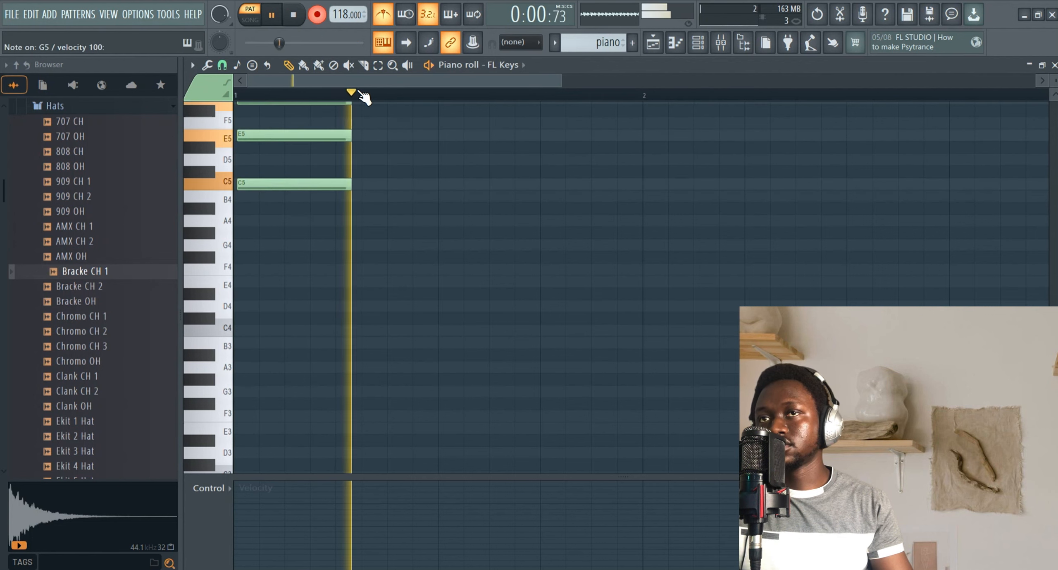
pyautogui.press('b')
pyautogui.press('m')
pyautogui.press('w')
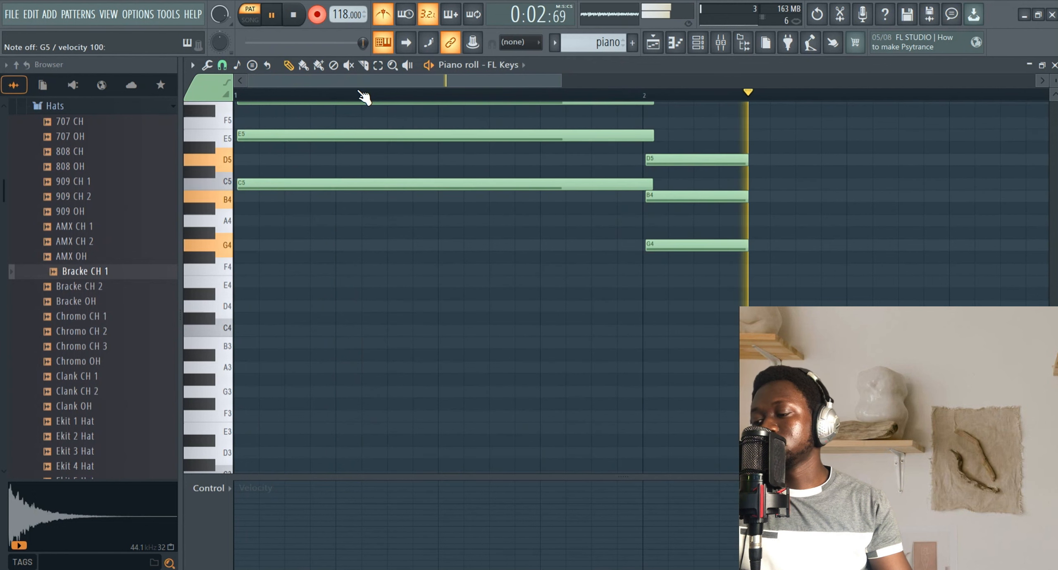
pyautogui.press('n')
pyautogui.press('q')
pyautogui.press('e')
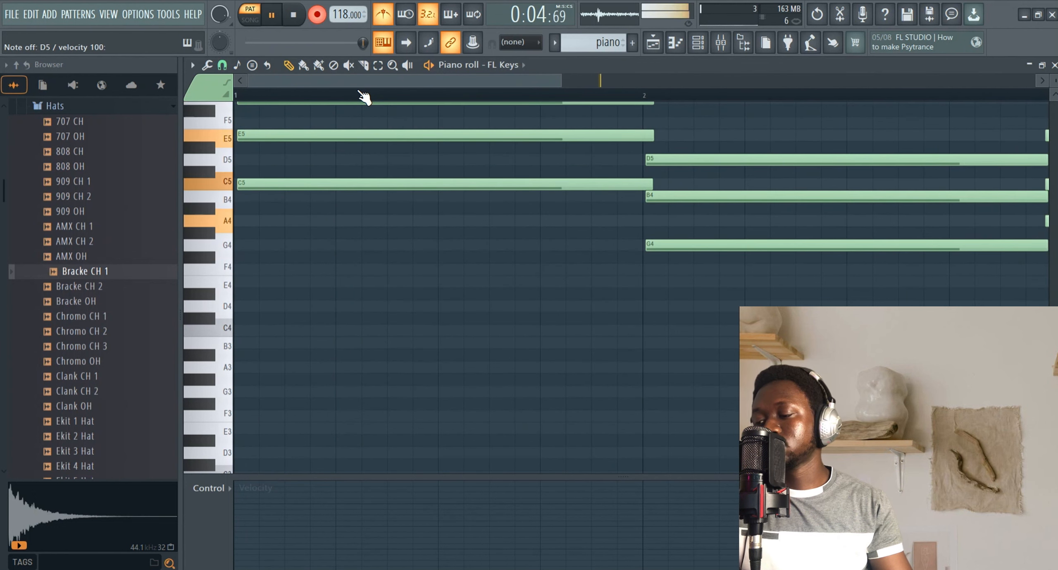
pyautogui.press('v')
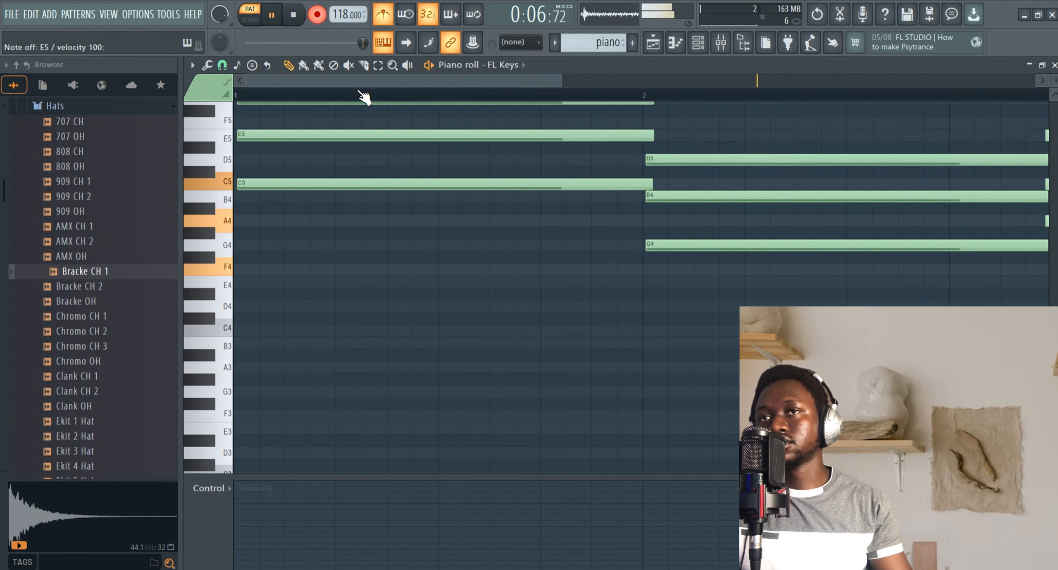
pyautogui.press('space')
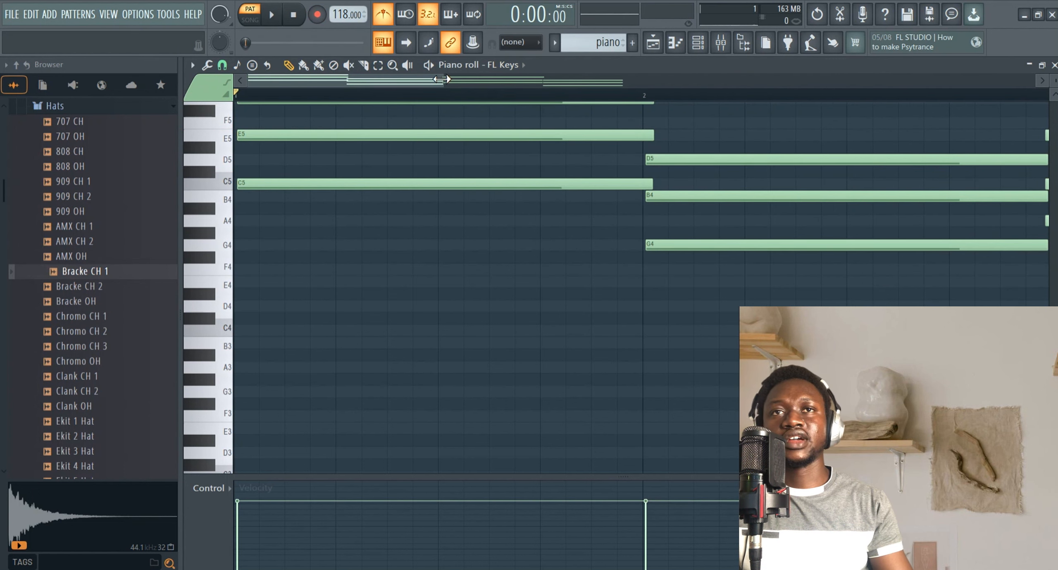
# Play back the recorded chords and quantize the notes.
pyautogui.moveTo(444, 80); pyautogui.dragTo(887, 79)
pyautogui.scroll(4, 738, 181)
pyautogui.press('space')
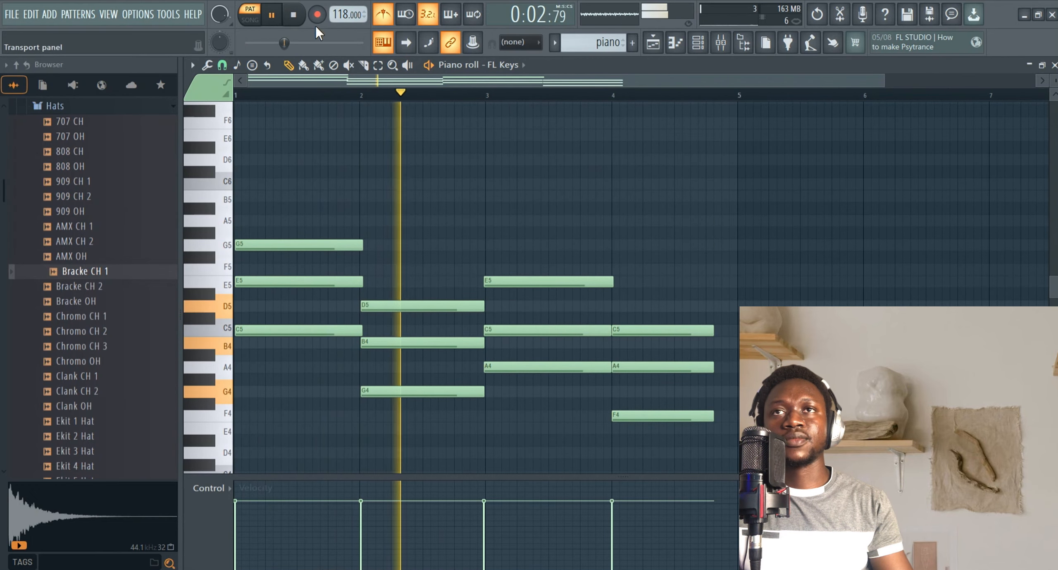
pyautogui.click(293, 15)
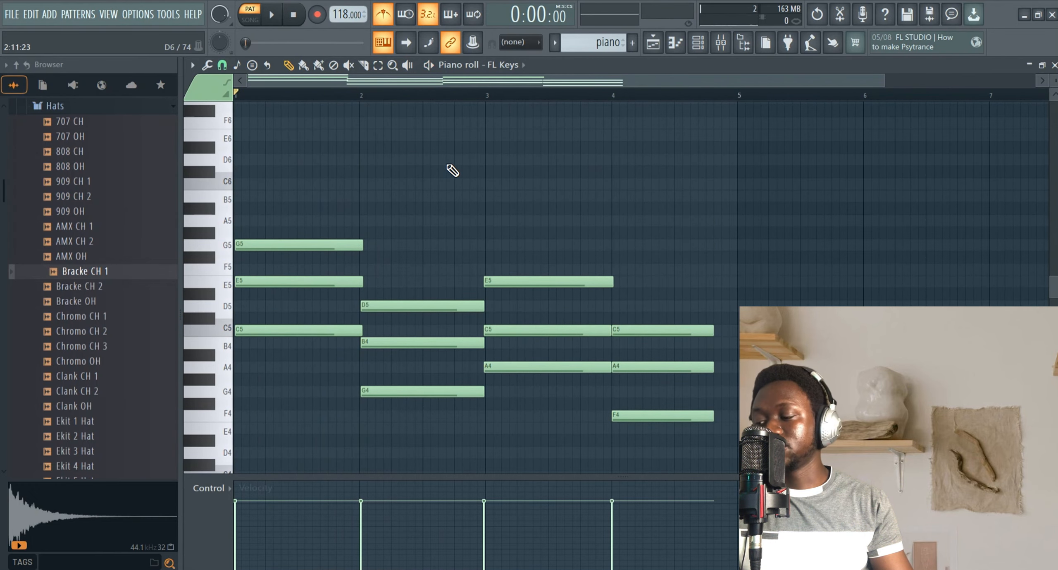
pyautogui.hotkey('ctrl', 'q')
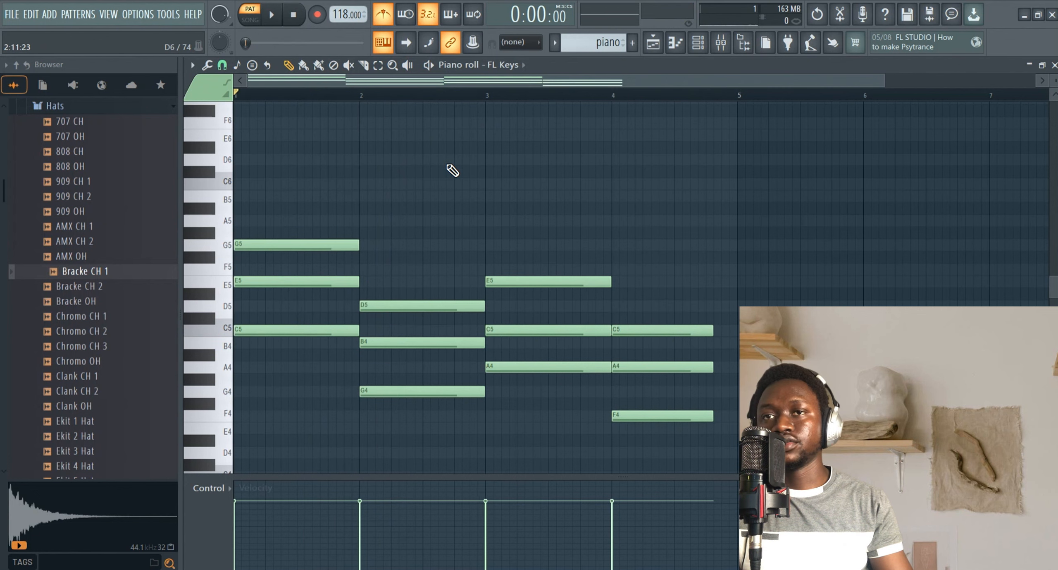
pyautogui.scroll(-3, 635, 229)
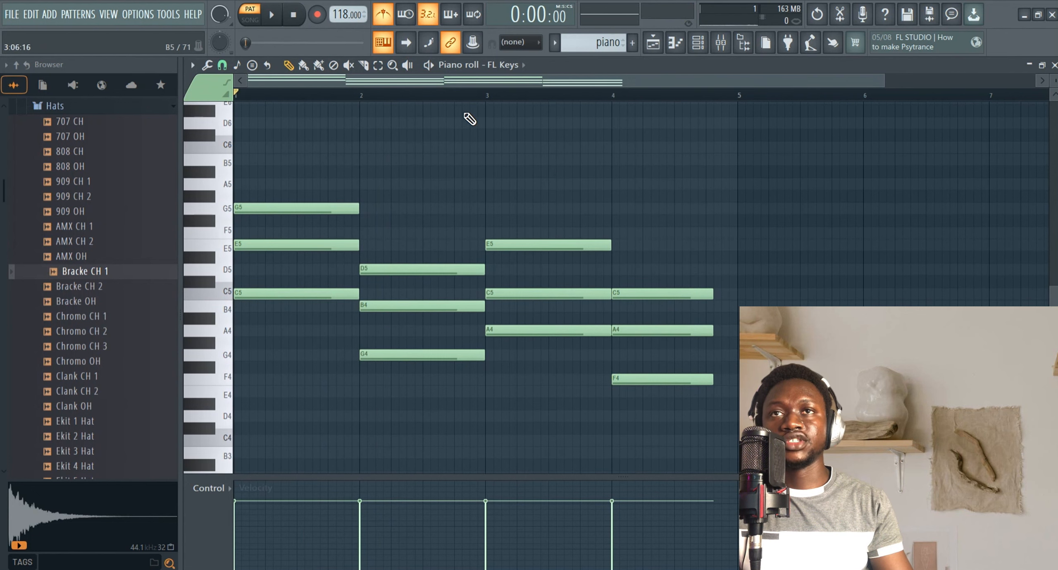
# Select the last chord and stretch its notes to the start of bar 5.
pyautogui.click(378, 65)
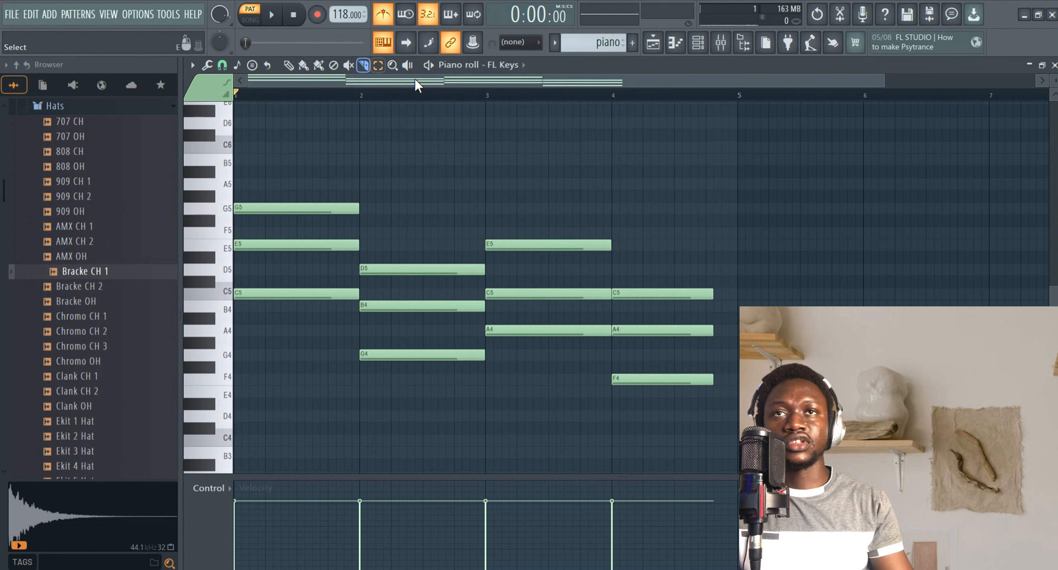
pyautogui.moveTo(740, 285); pyautogui.dragTo(686, 424)
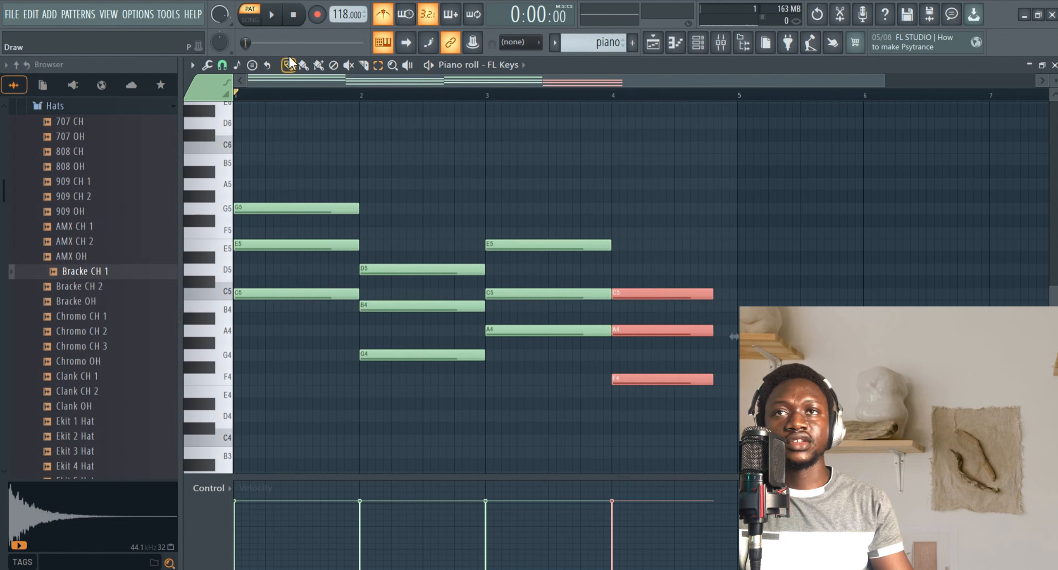
pyautogui.moveTo(712, 294); pyautogui.dragTo(737, 293)
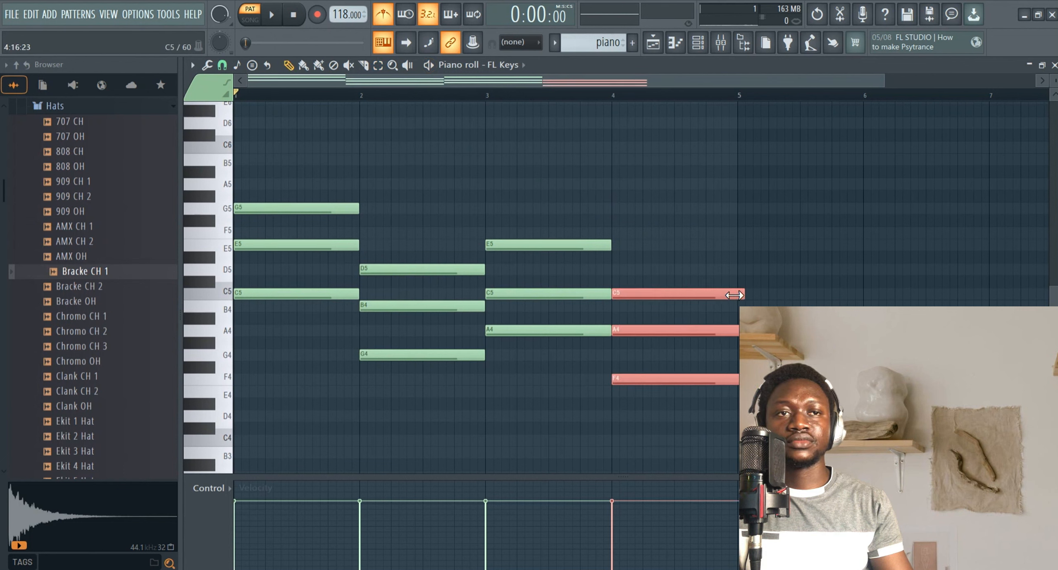
# Deselect the notes and move the first chord's top G5 note down an octave to G4.
pyautogui.click(704, 231)
pyautogui.rightClick(708, 231)
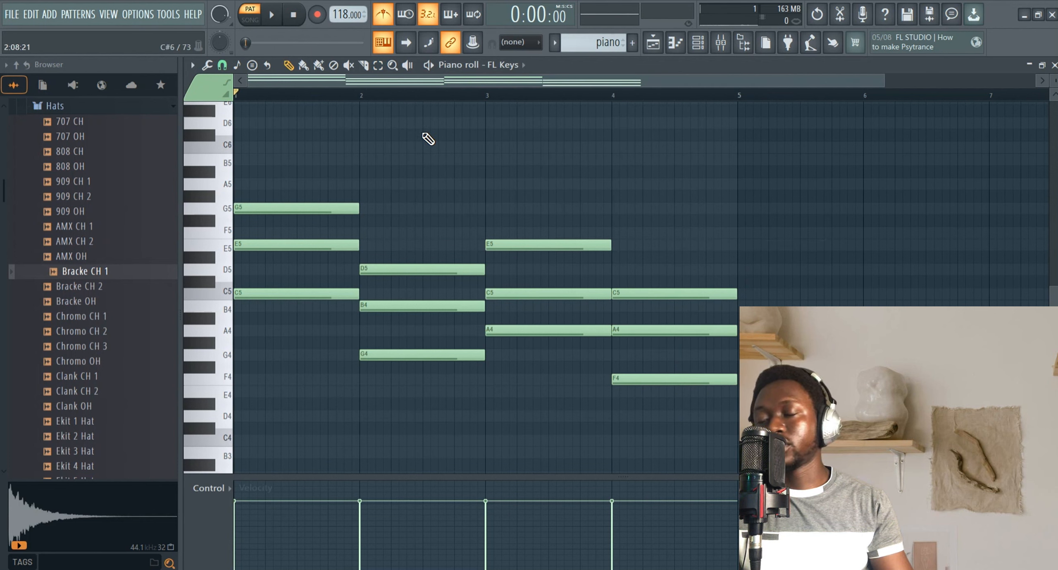
pyautogui.moveTo(340, 167); pyautogui.dragTo(287, 363)
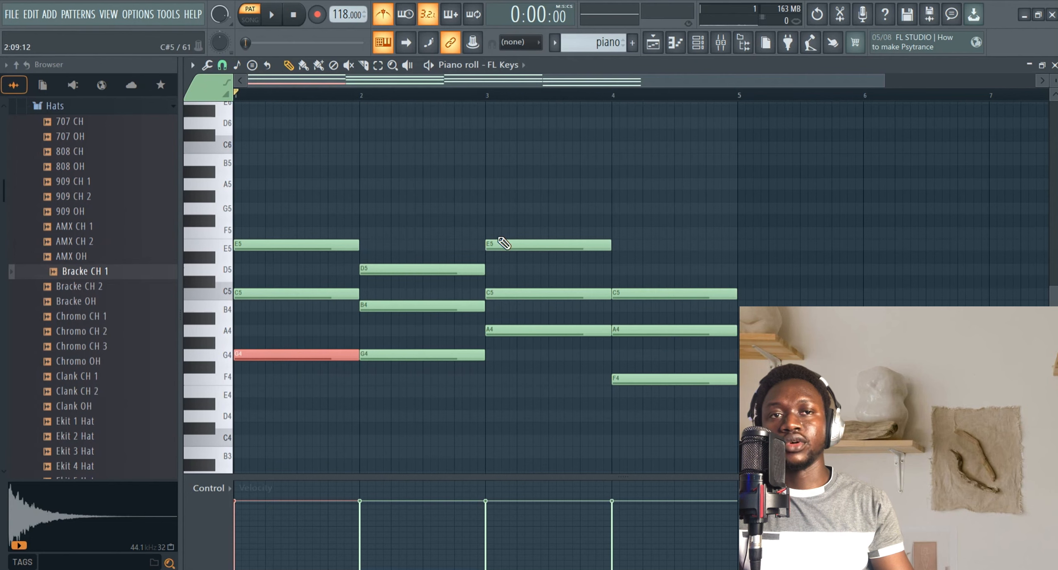
# Play back the FL Keys pattern to hear the revised chord voicing.
pyautogui.scroll(-2, 521, 206)
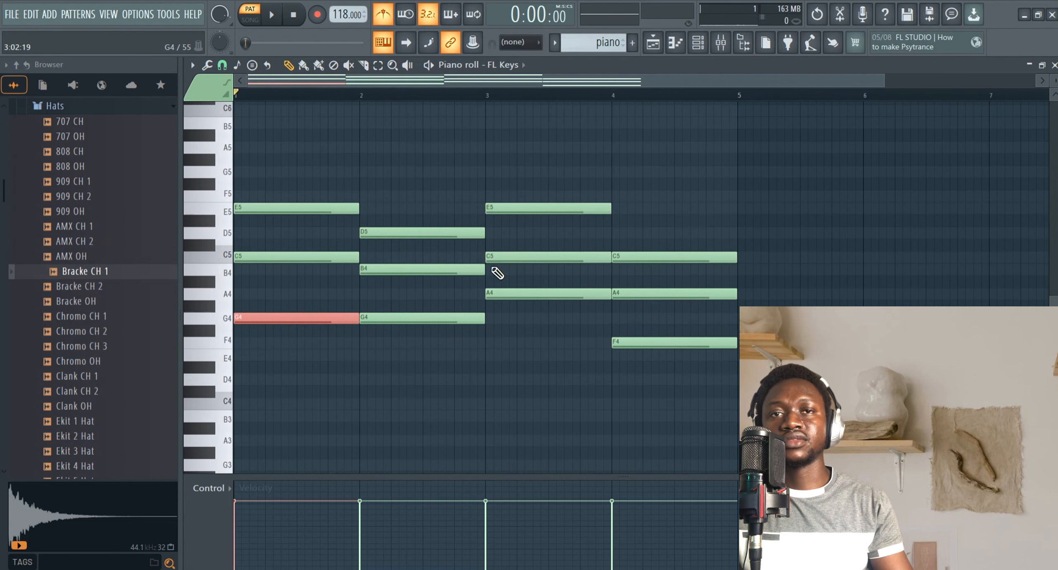
pyautogui.press('space')
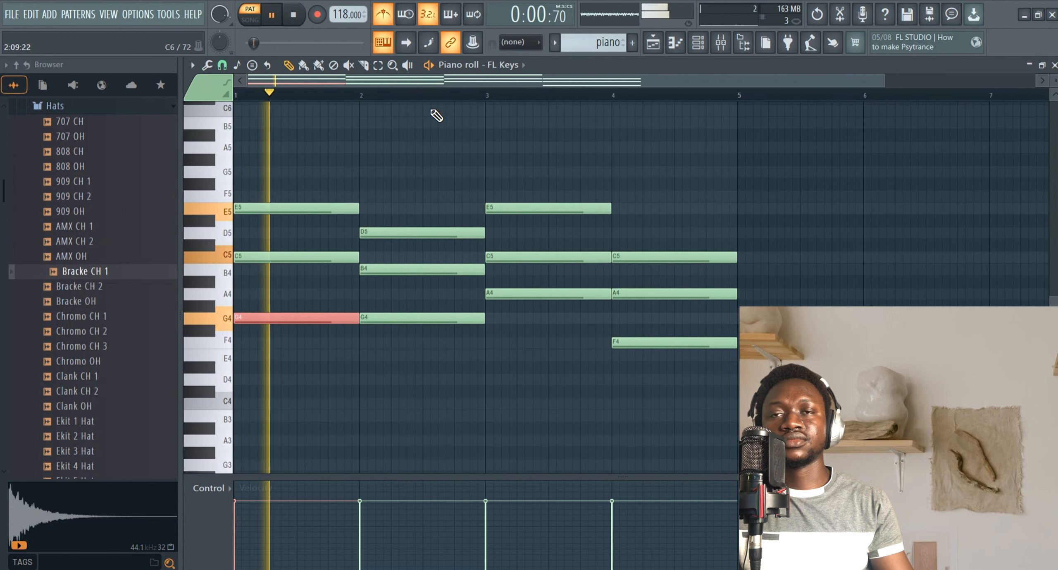
pyautogui.click(581, 148)
pyautogui.rightClick(591, 150)
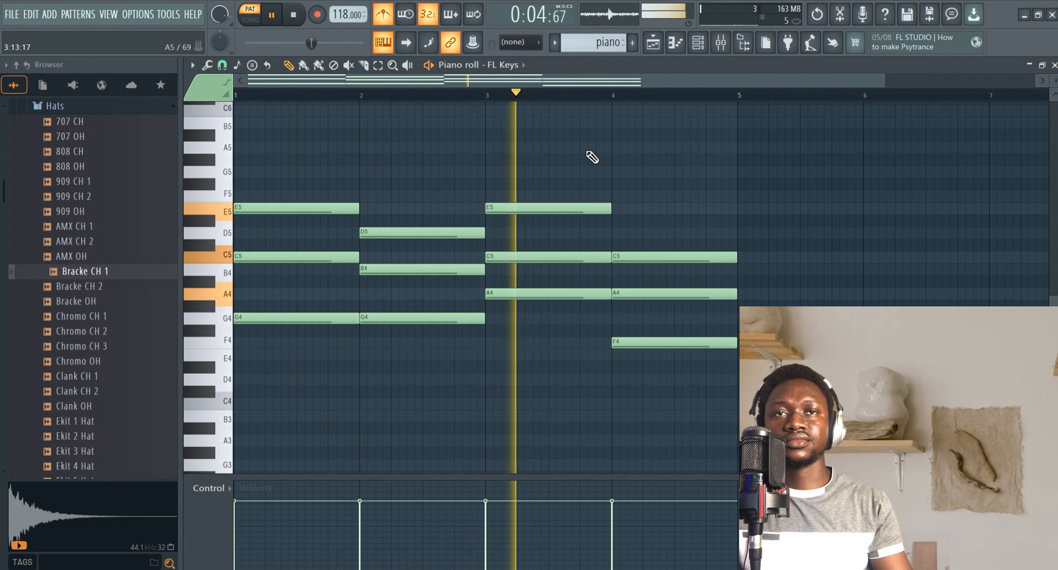
pyautogui.press('space')
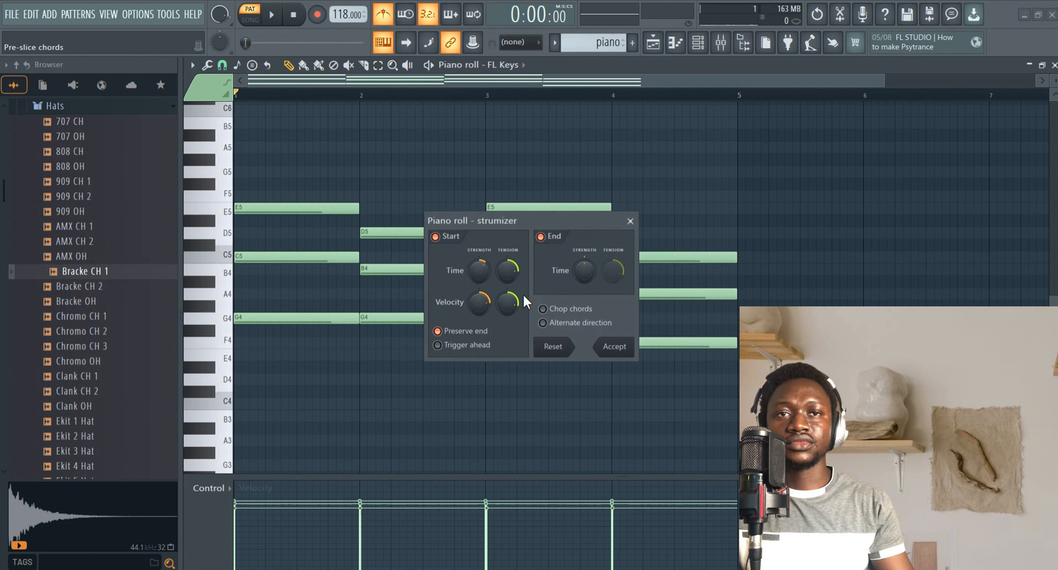
pyautogui.moveTo(481, 270); pyautogui.dragTo(481, 253)
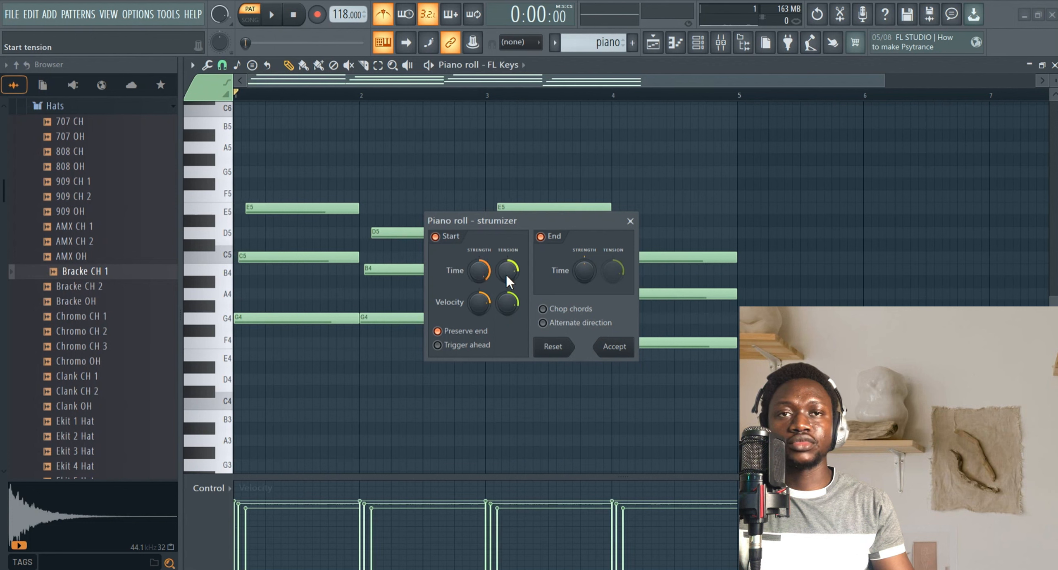
pyautogui.moveTo(480, 268); pyautogui.dragTo(480, 279)
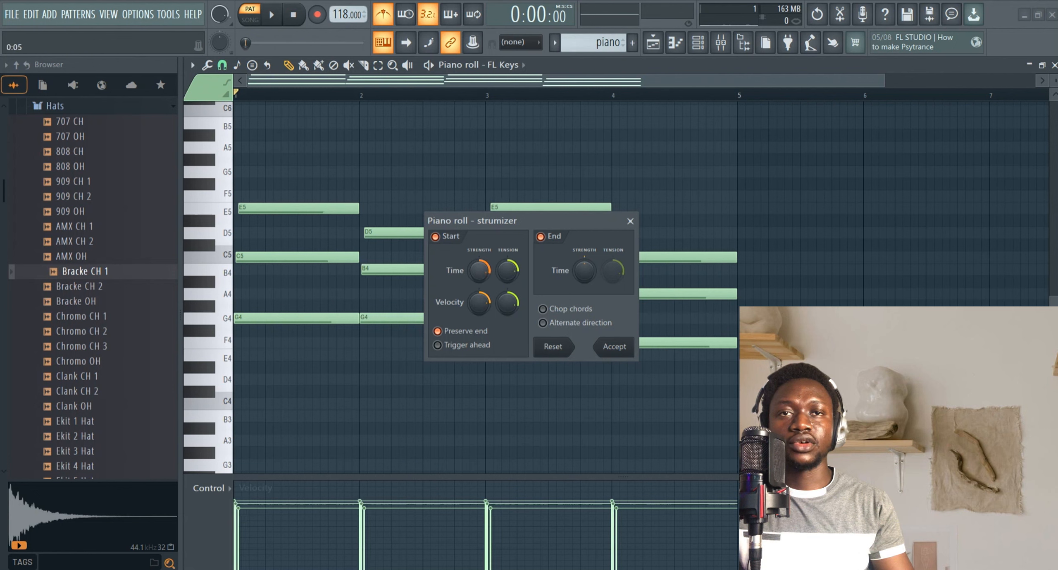
pyautogui.click(631, 221)
# Strum the chords with the Strumizer, raising the start time and velocity knobs while listening, and accept.
pyautogui.press('space')
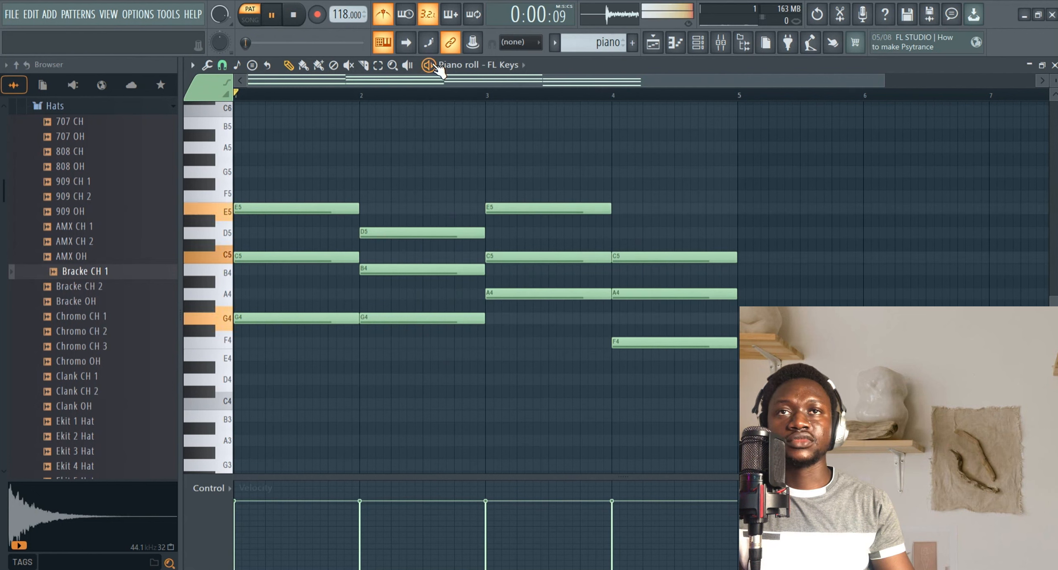
pyautogui.hotkey('alt', 's')
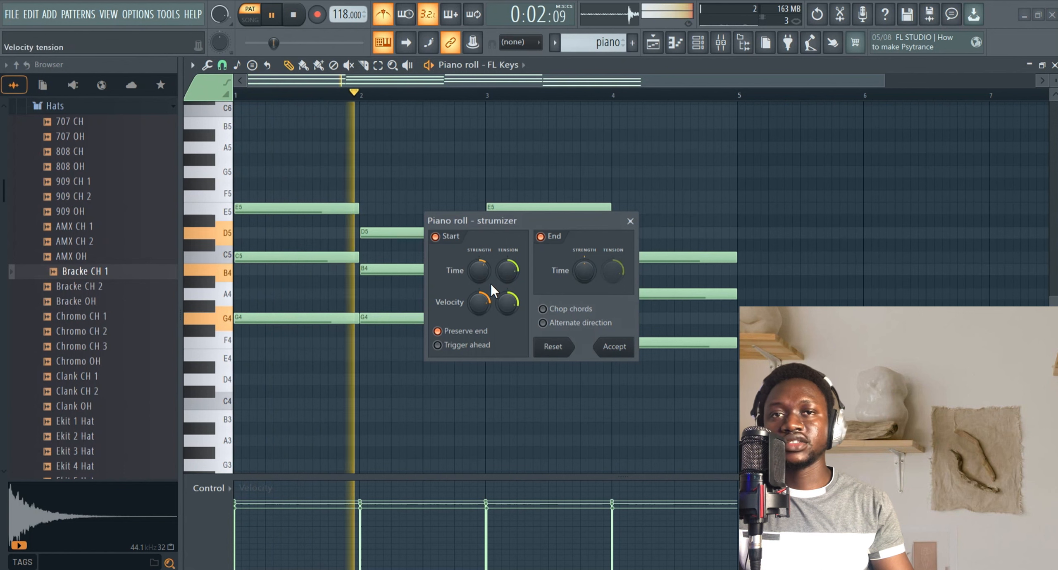
pyautogui.moveTo(480, 271); pyautogui.dragTo(480, 254)
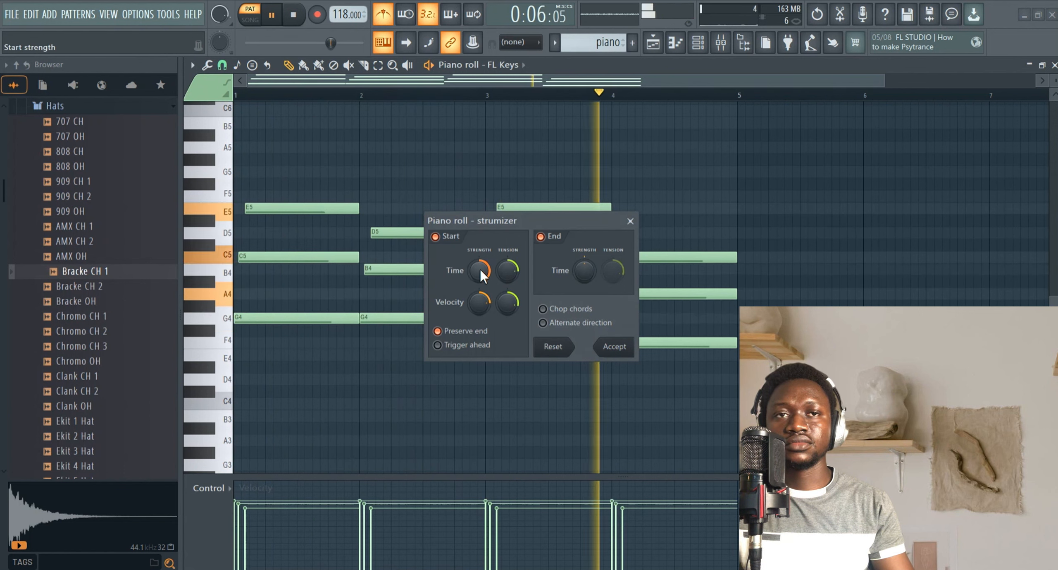
pyautogui.moveTo(476, 274); pyautogui.dragTo(476, 278)
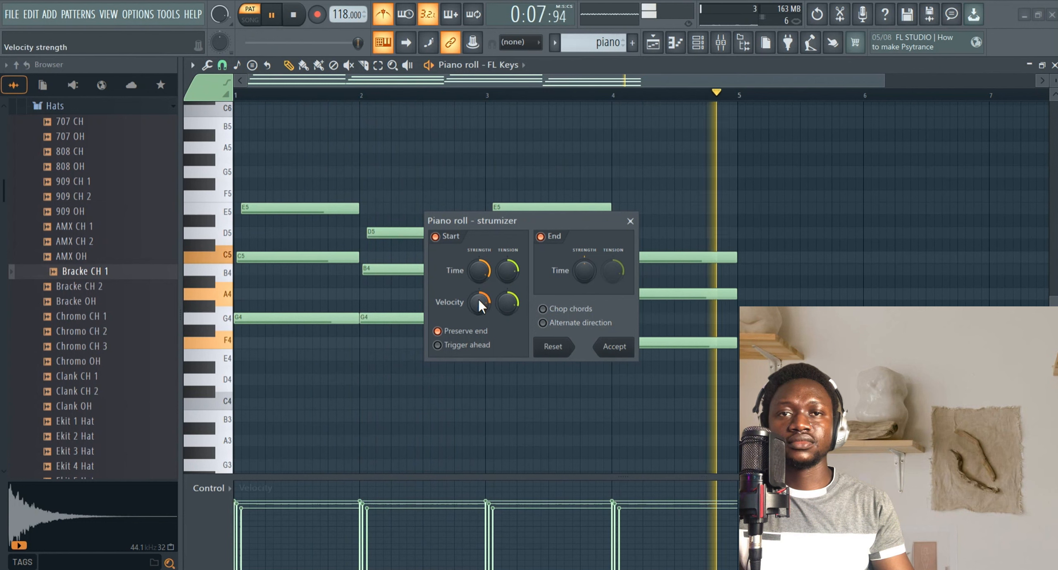
pyautogui.moveTo(481, 306); pyautogui.dragTo(505, 293)
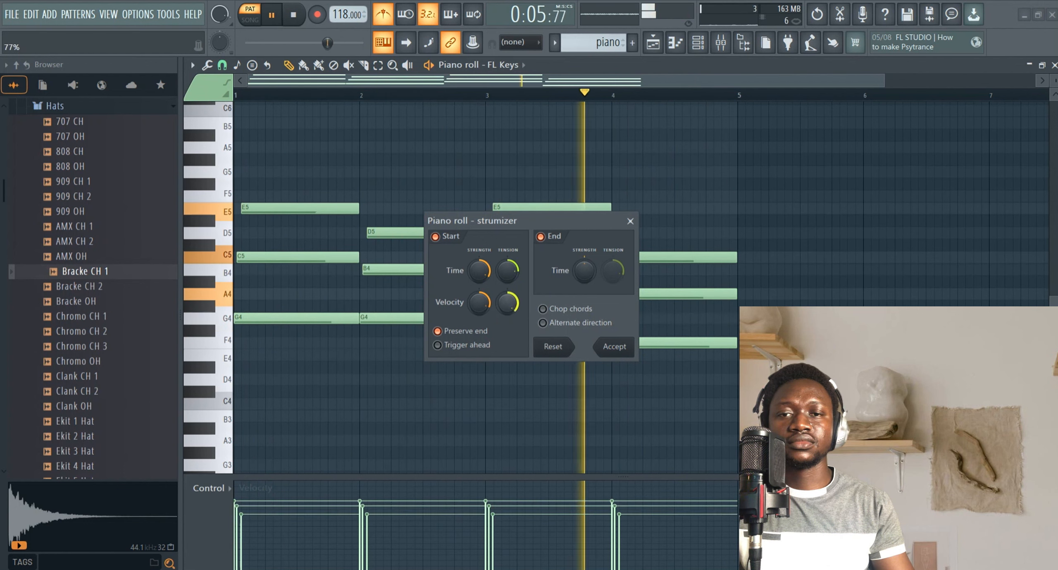
pyautogui.click(614, 346)
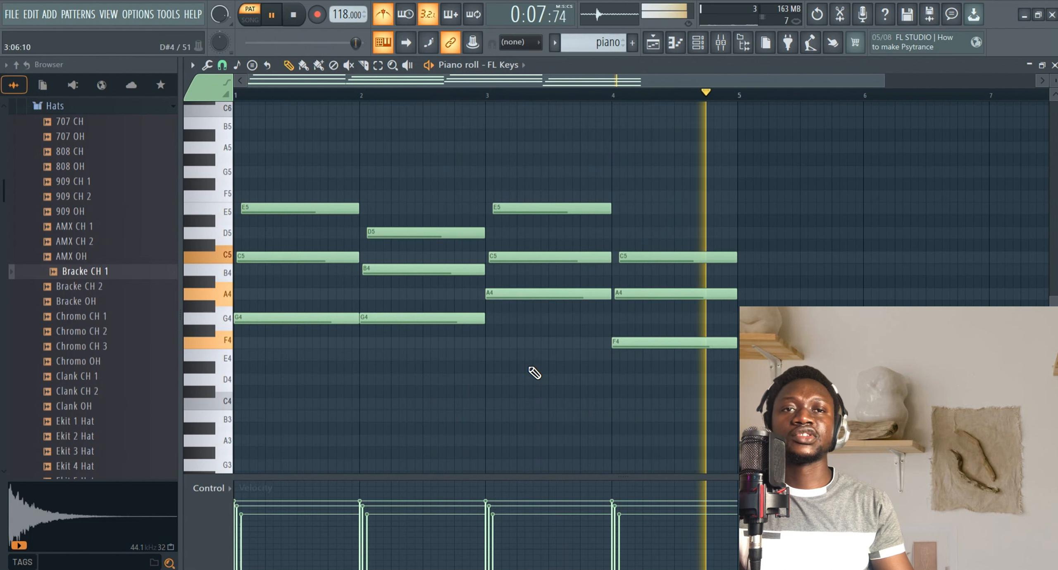
pyautogui.press('space')
# Add low bass notes: G3 under the first two chords and A3 under the last two.
pyautogui.scroll(-4, 293, 329)
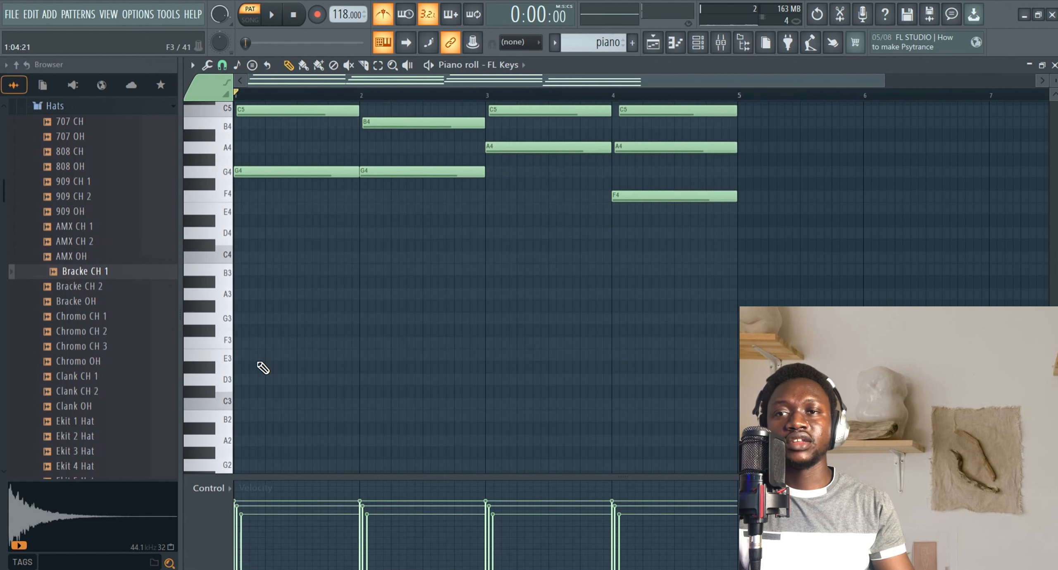
pyautogui.click(247, 318)
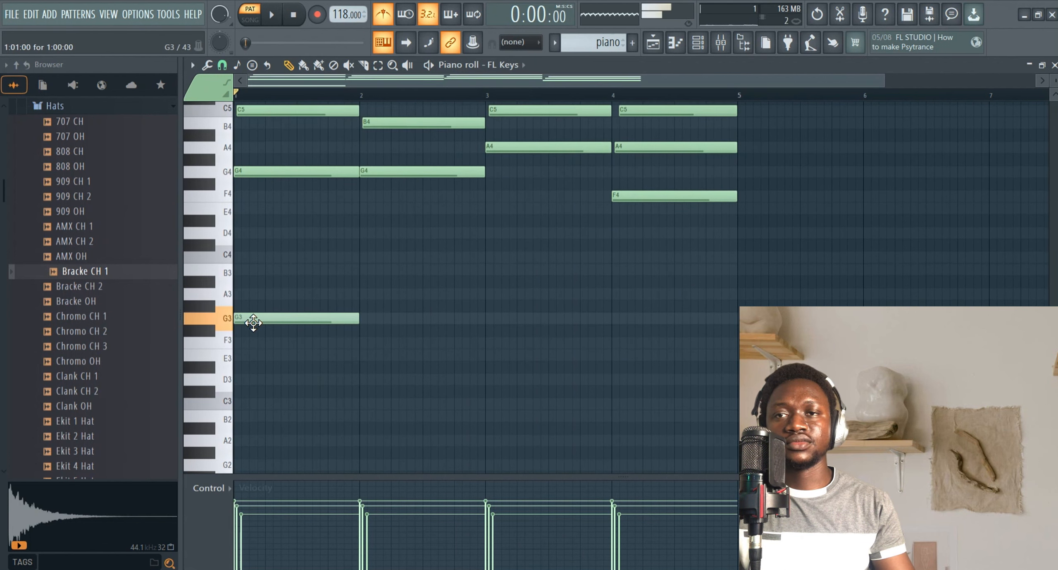
pyautogui.click(363, 317)
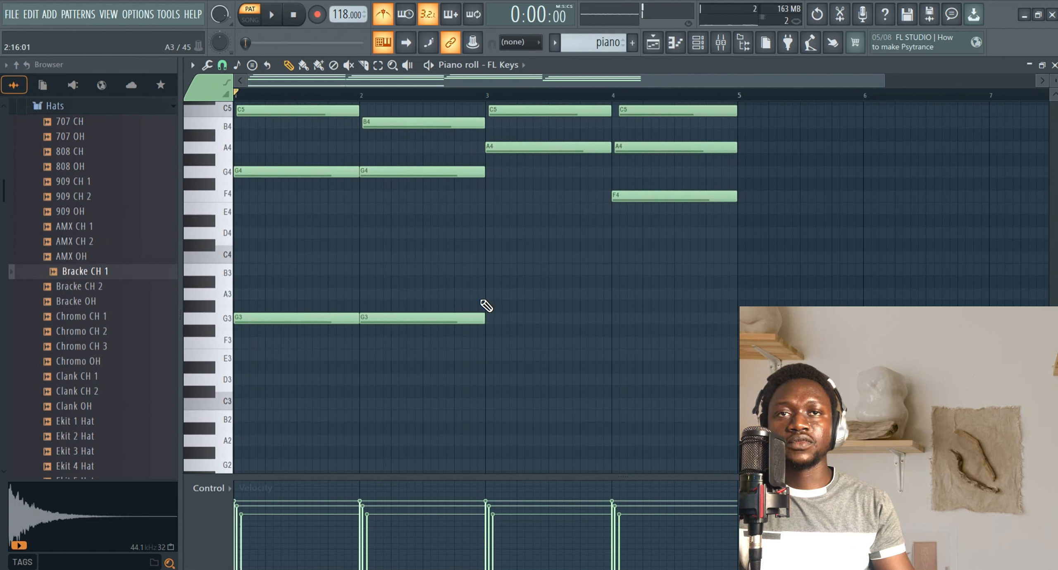
pyautogui.click(494, 296)
pyautogui.click(622, 296)
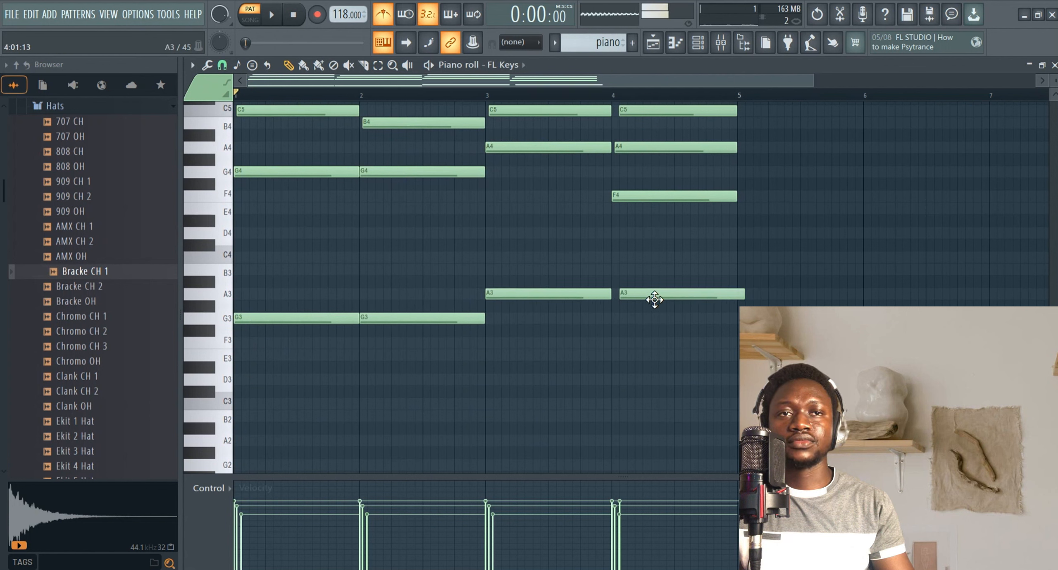
# Play back the pattern to hear the added bass notes.
pyautogui.press('space')
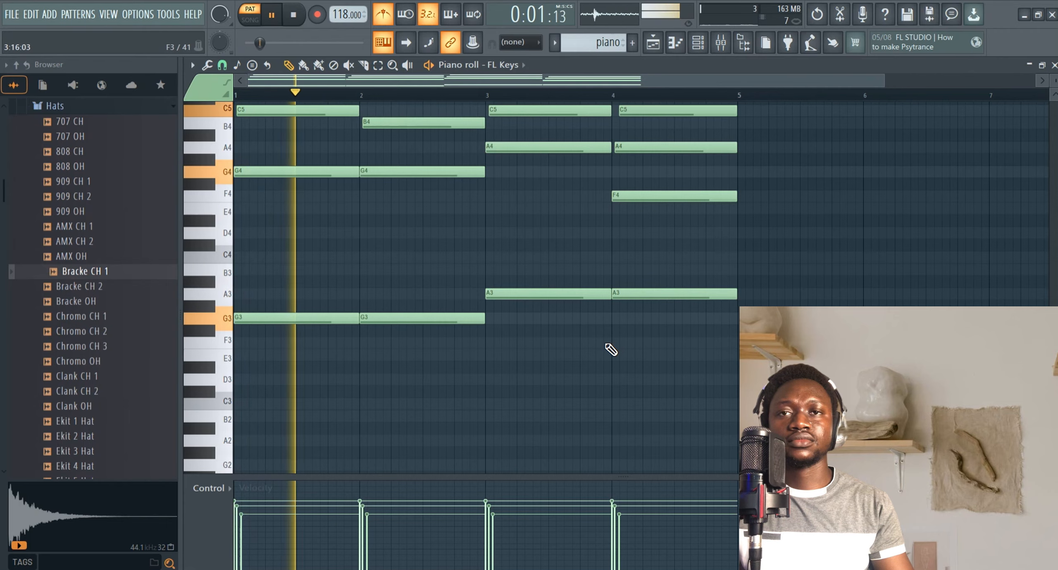
pyautogui.scroll(3, 610, 349)
pyautogui.scroll(-3, 610, 350)
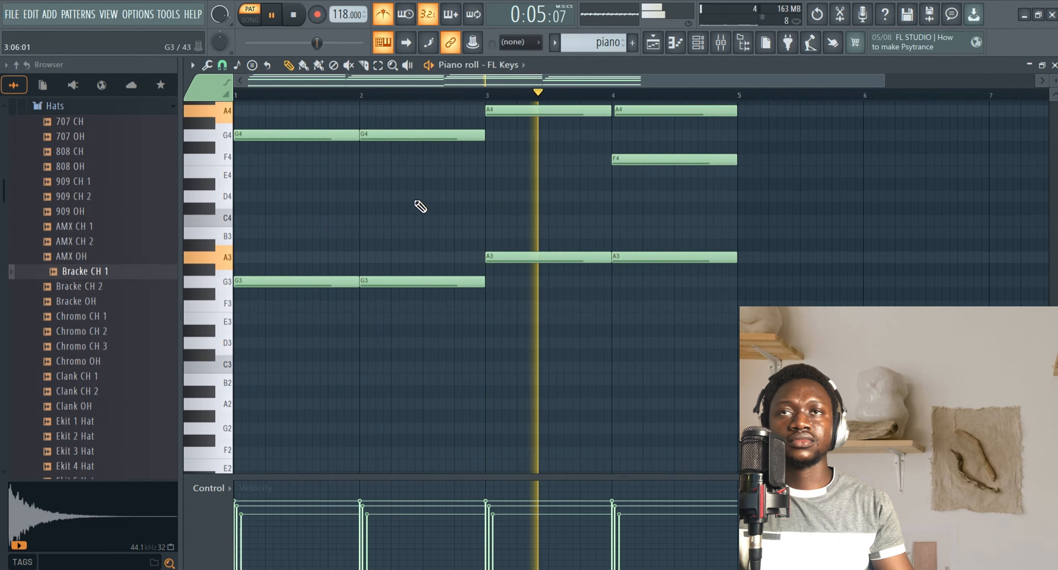
pyautogui.press('space')
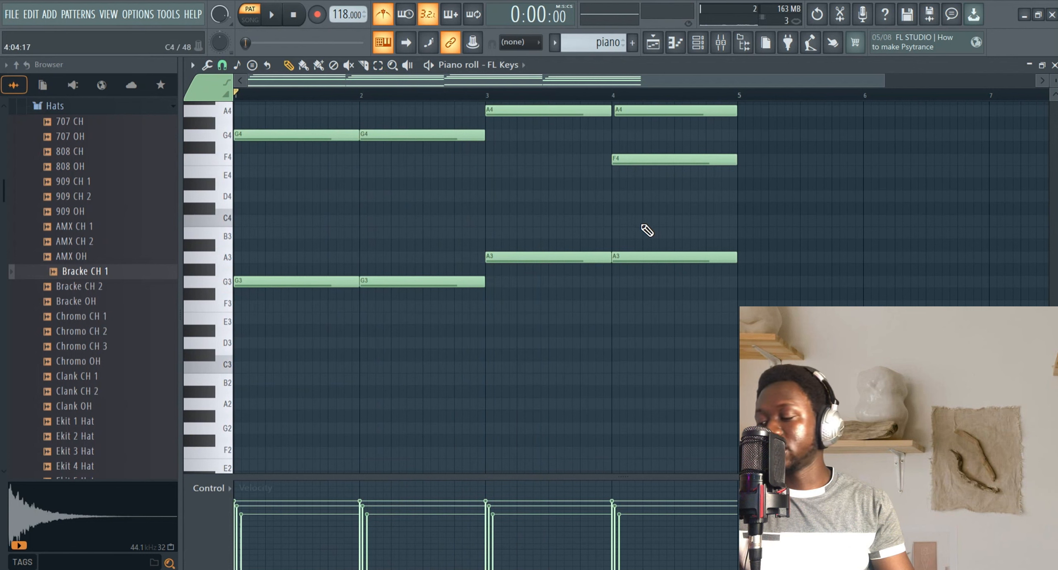
# Select the four bass notes and lower their velocity to about 46%, then deselect and stop playback.
pyautogui.moveTo(668, 214); pyautogui.dragTo(236, 380)
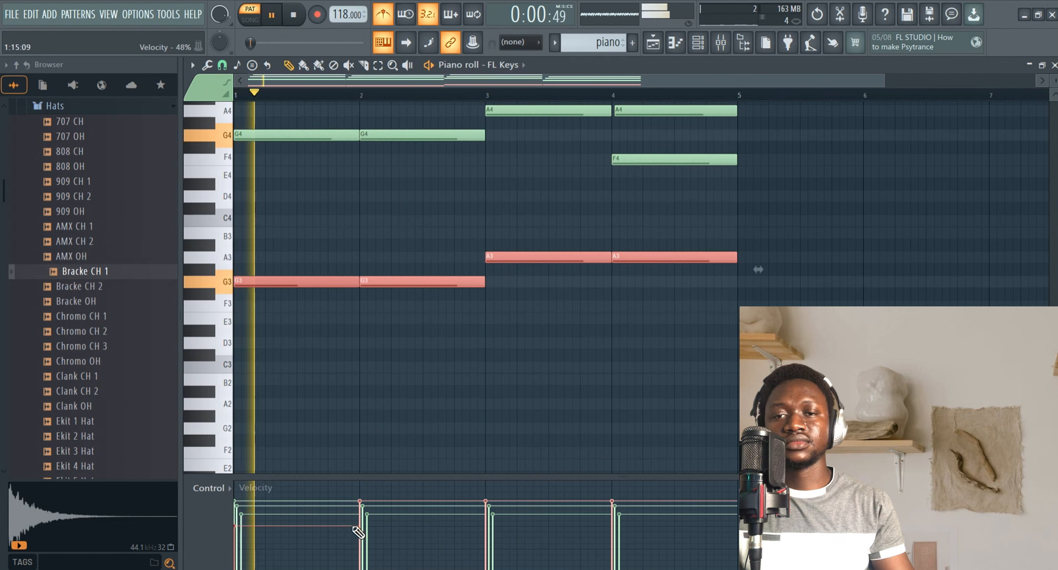
pyautogui.click(488, 531)
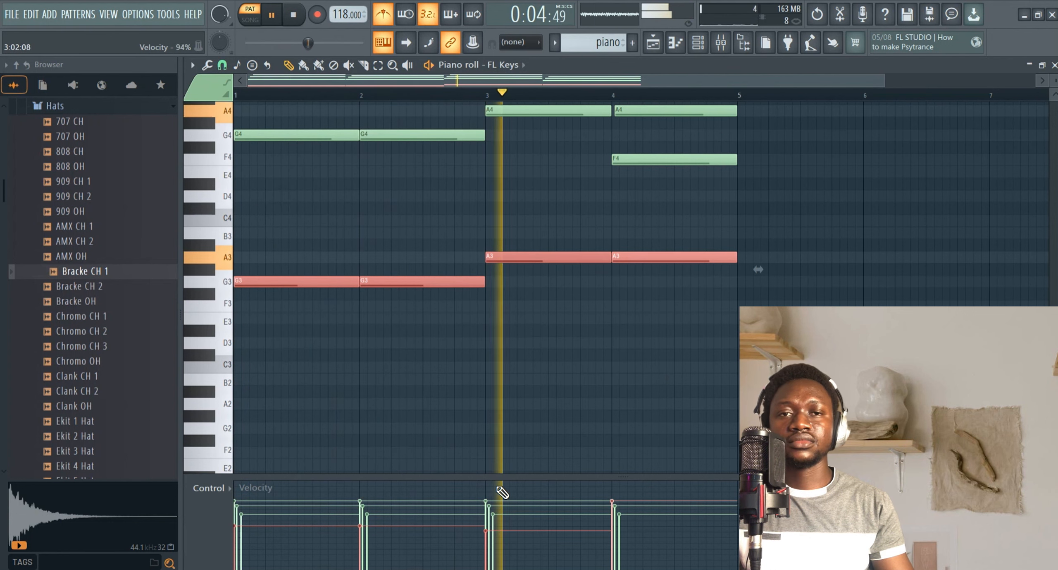
pyautogui.click(620, 531)
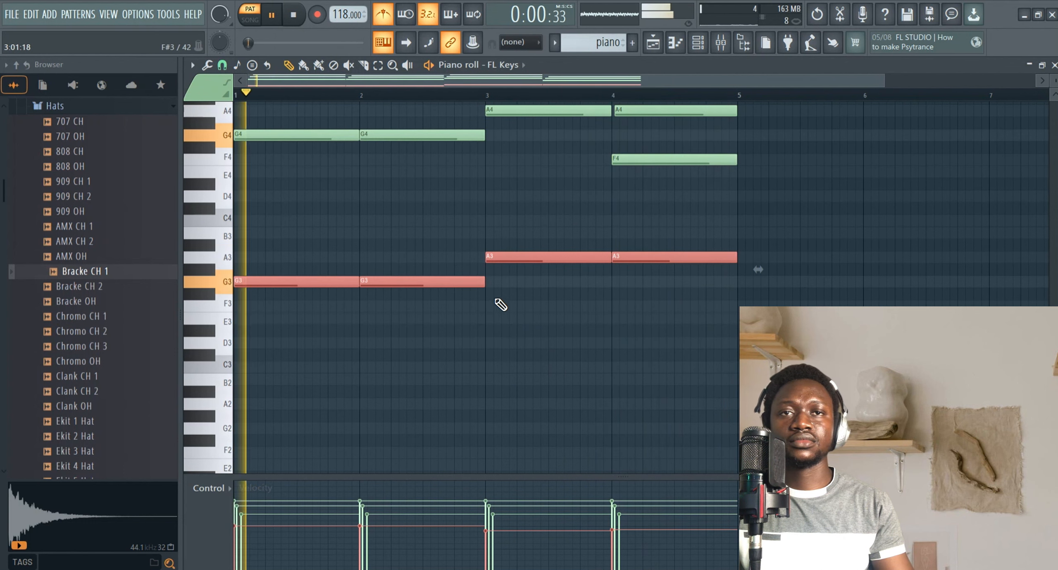
pyautogui.click(505, 318)
pyautogui.rightClick(506, 317)
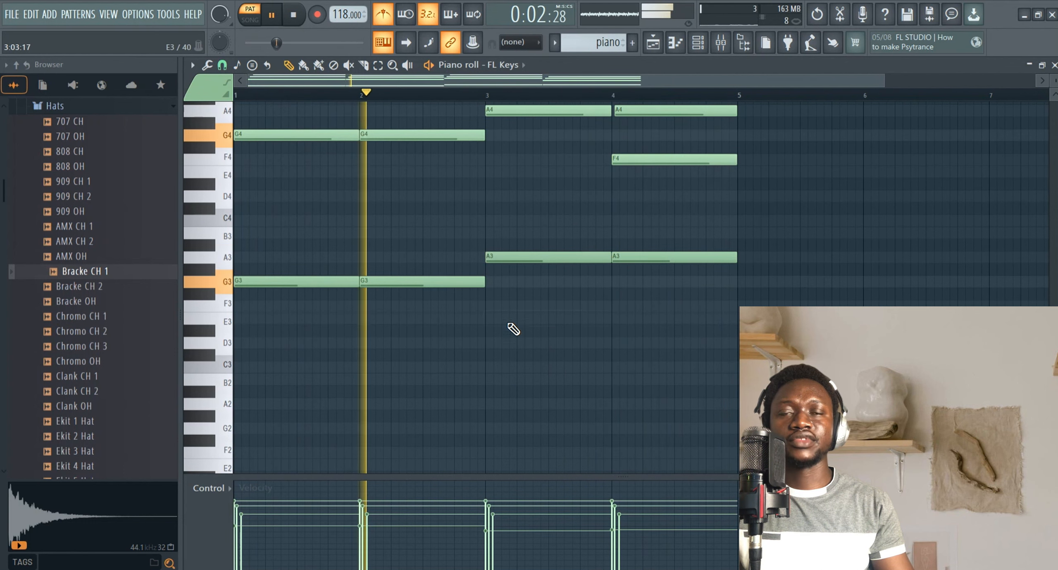
pyautogui.click(295, 16)
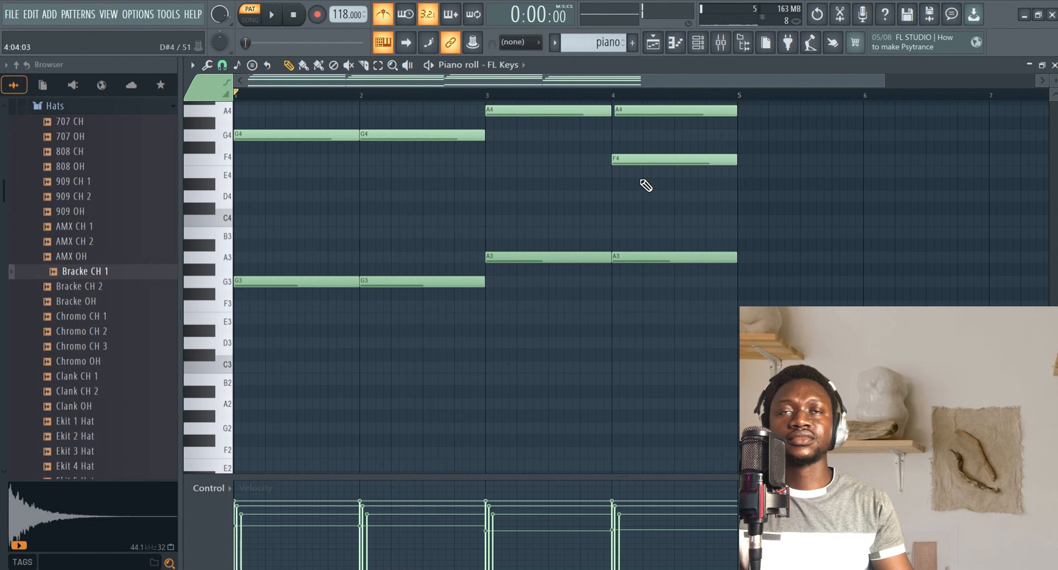
# Open the playlist and repeat the drums pattern on Track 1 at bars 3, 5 and 7.
pyautogui.scroll(3, 645, 184)
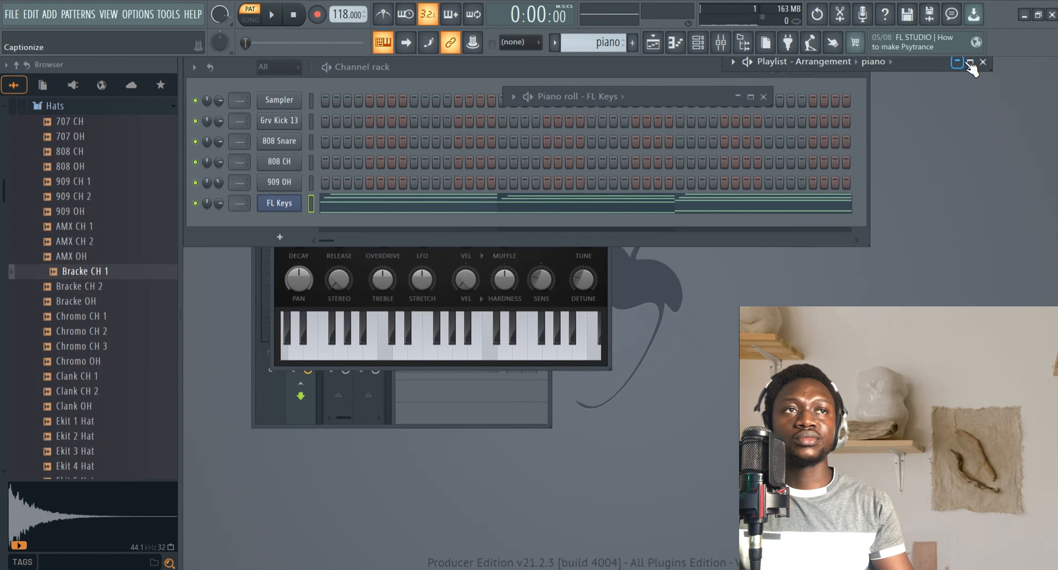
pyautogui.click(970, 62)
pyautogui.click(389, 129)
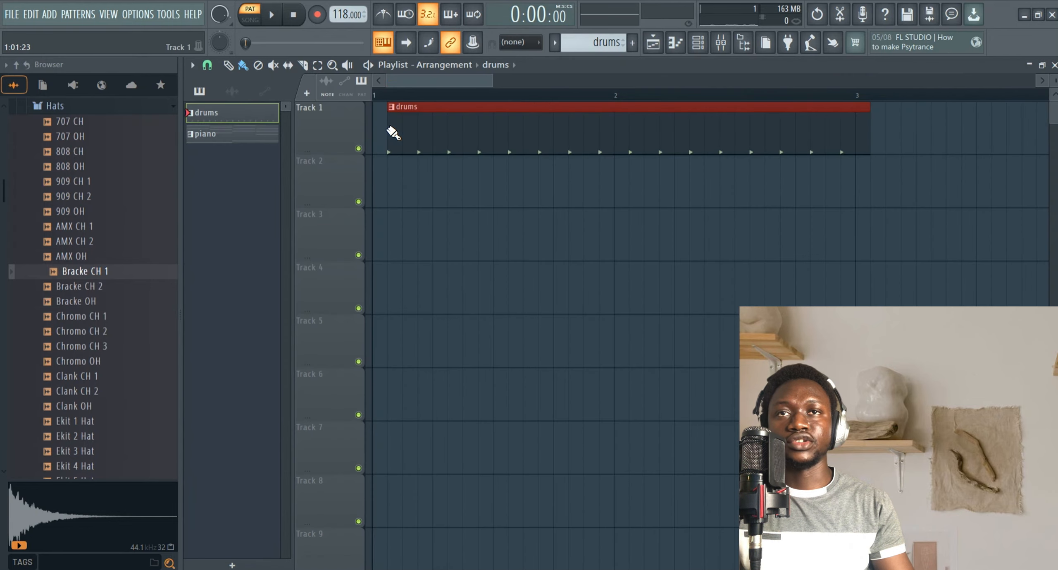
pyautogui.moveTo(483, 86); pyautogui.dragTo(780, 87)
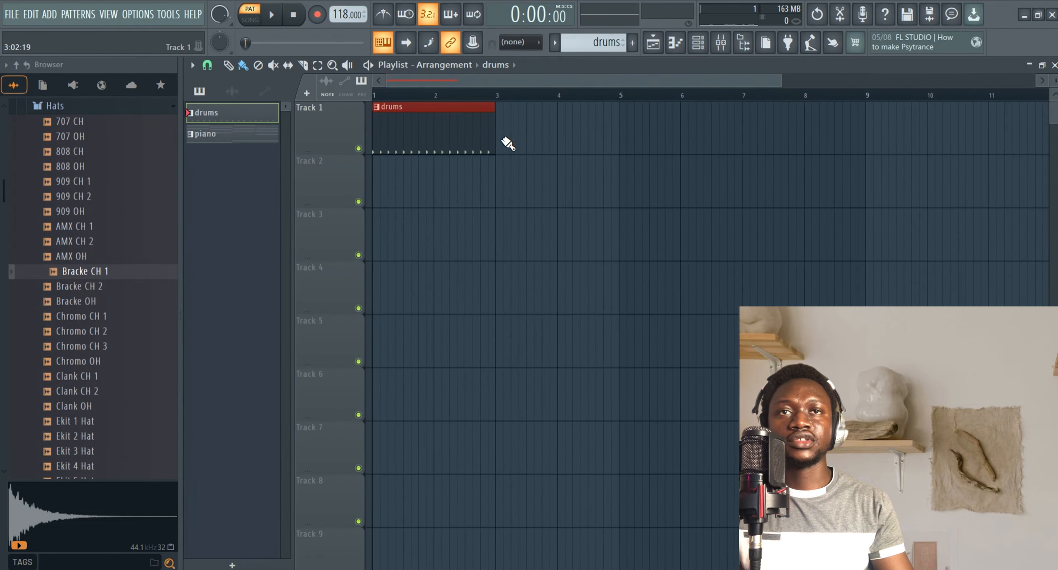
pyautogui.click(504, 141)
pyautogui.click(626, 141)
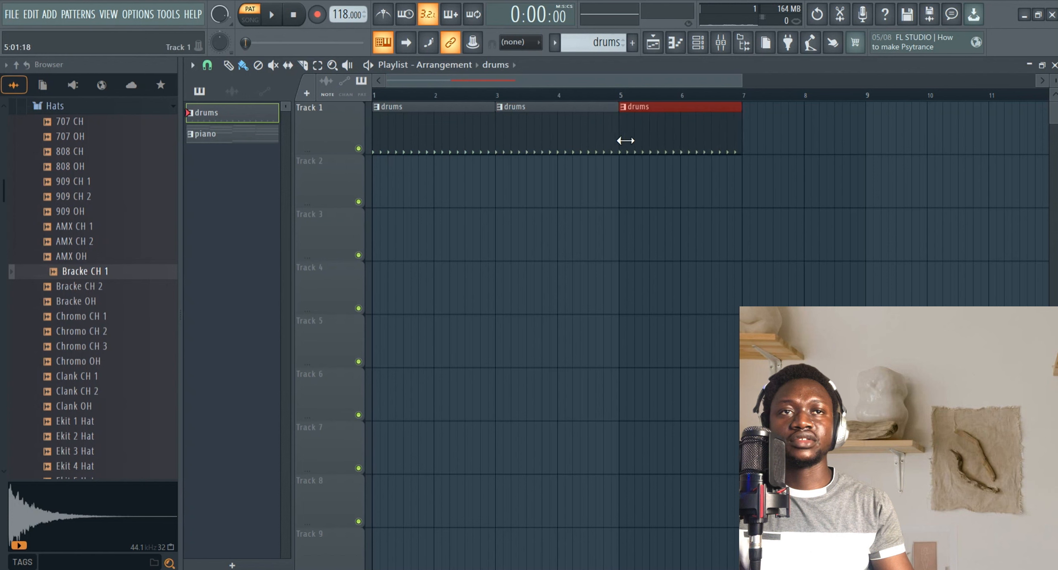
pyautogui.click(748, 144)
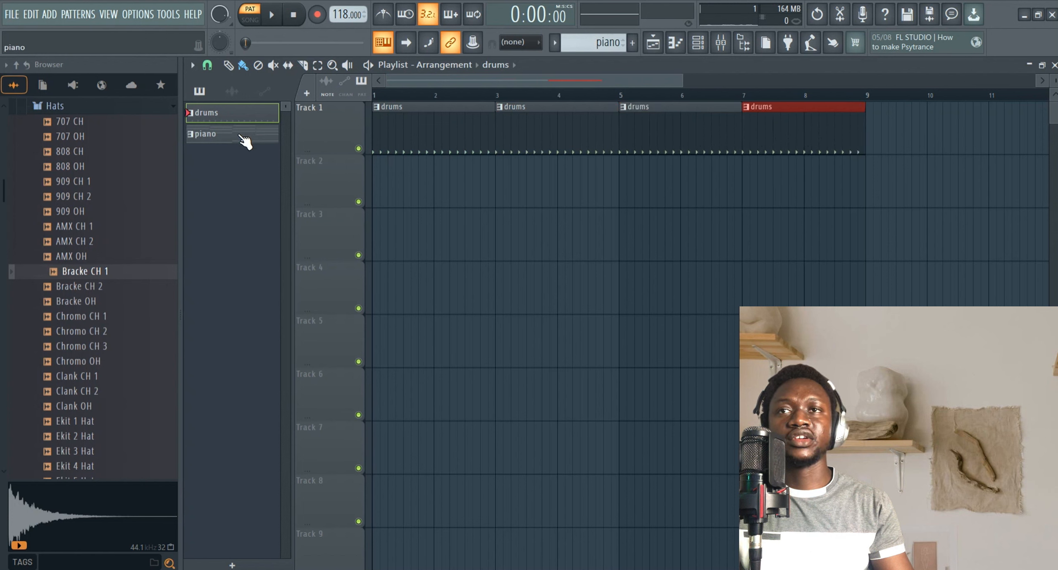
# Place the piano pattern on Track 2 at bars 1 and 5 and play back the arrangement.
pyautogui.click(390, 186)
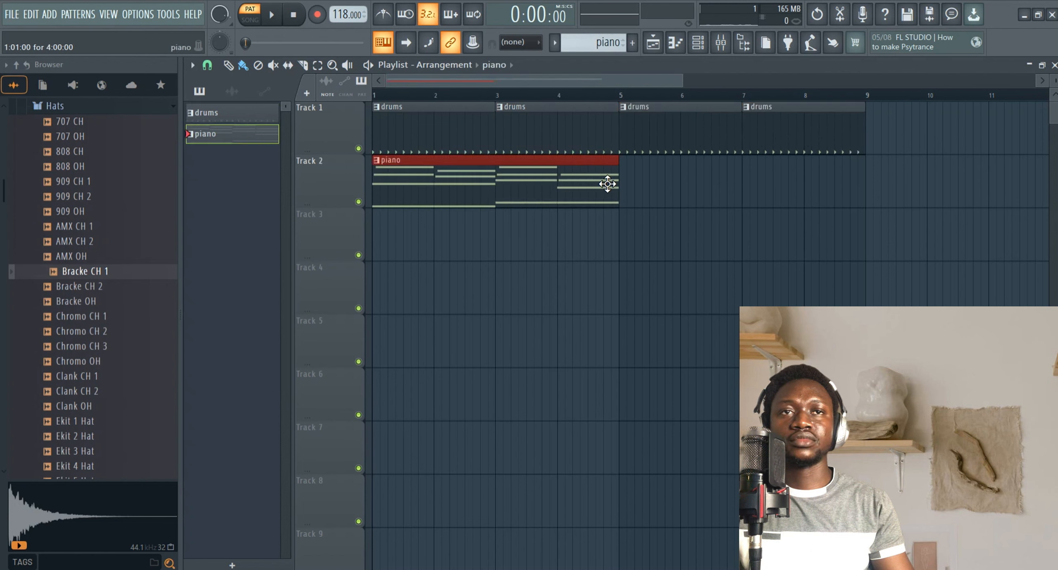
pyautogui.click(630, 198)
pyautogui.moveTo(659, 193); pyautogui.dragTo(652, 193)
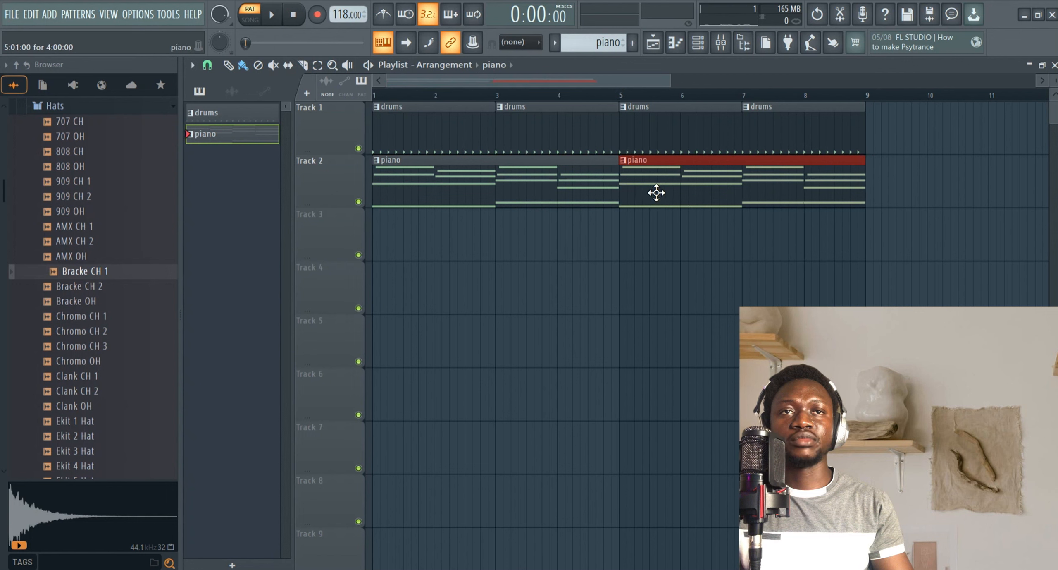
pyautogui.press('space')
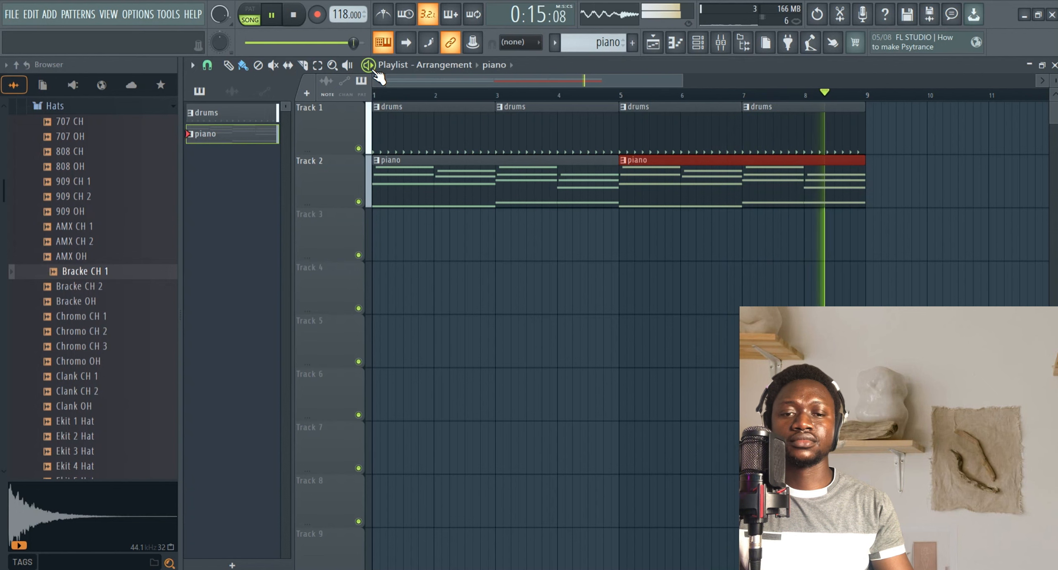
pyautogui.press('space')
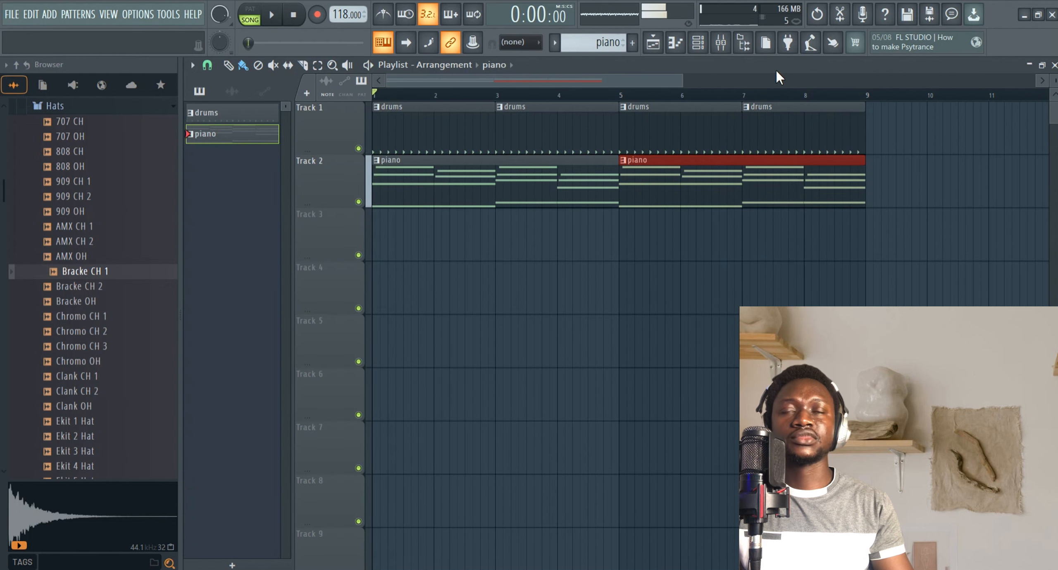
# Select the five instrument channels and route them to consecutive mixer tracks starting from Insert 1.
pyautogui.click(1029, 65)
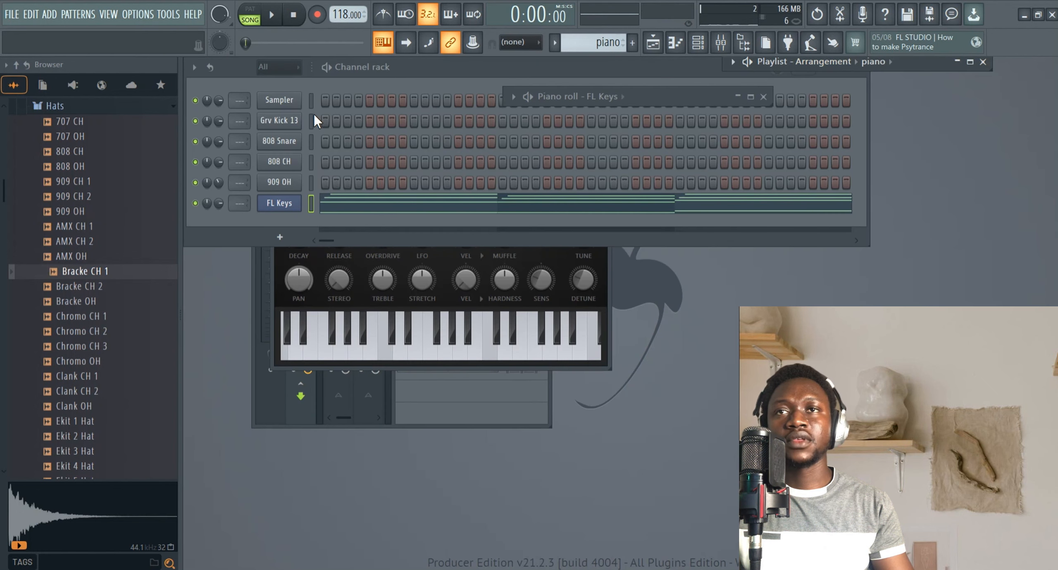
pyautogui.moveTo(310, 122); pyautogui.dragTo(311, 183)
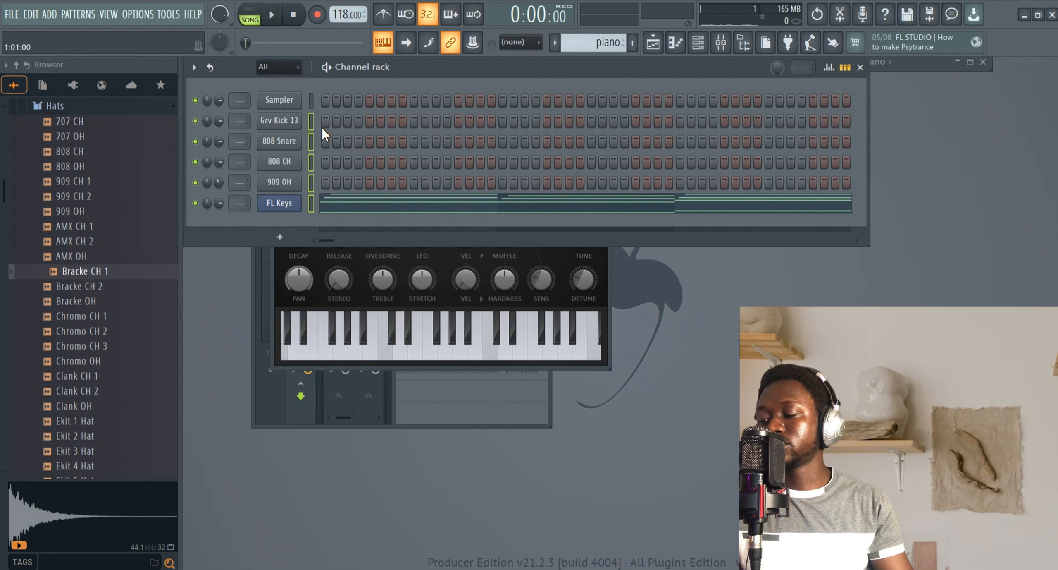
pyautogui.click(727, 43)
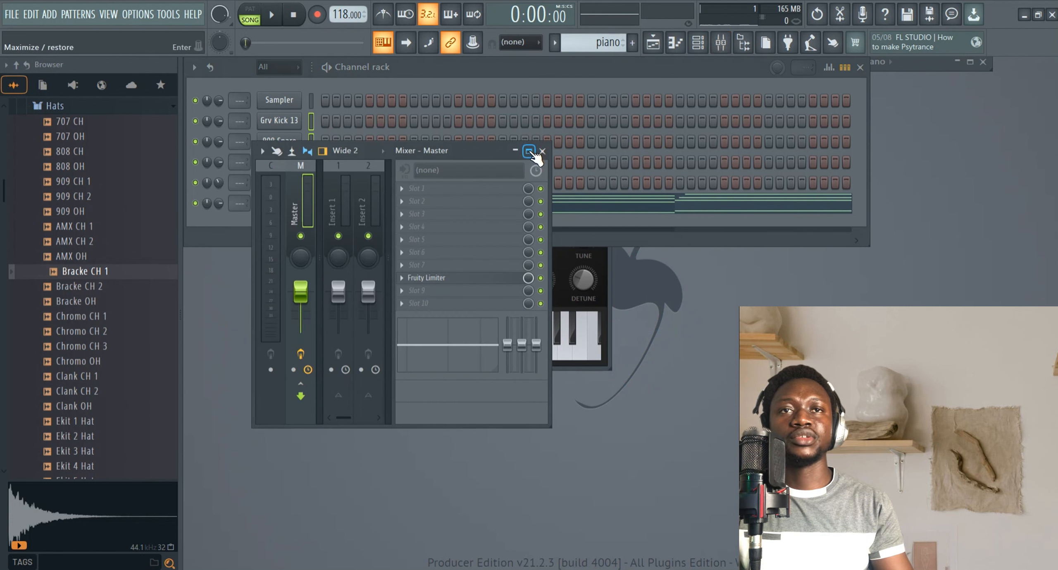
pyautogui.doubleClick(369, 144)
pyautogui.click(271, 144)
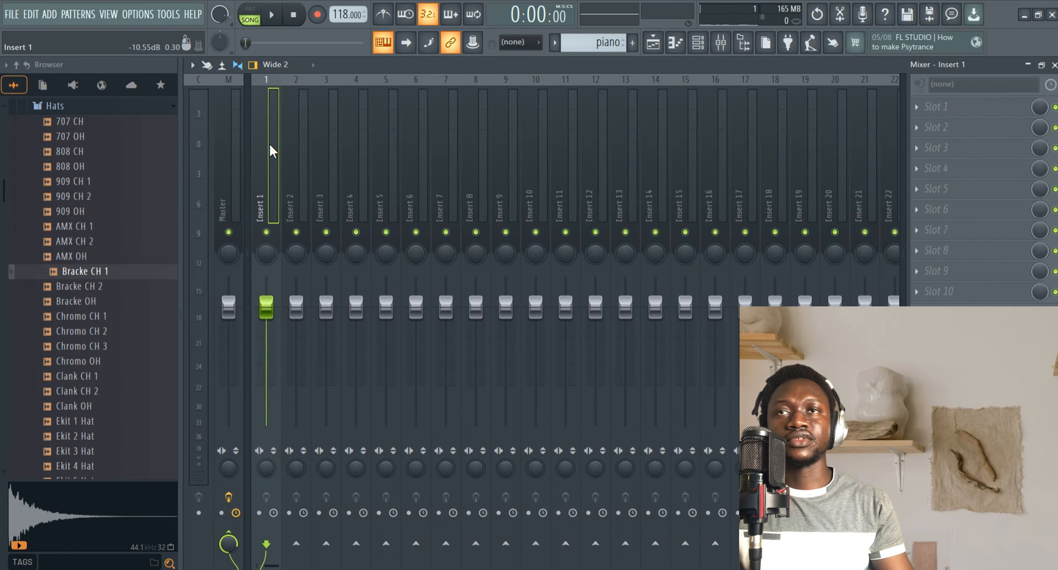
pyautogui.rightClick(270, 144)
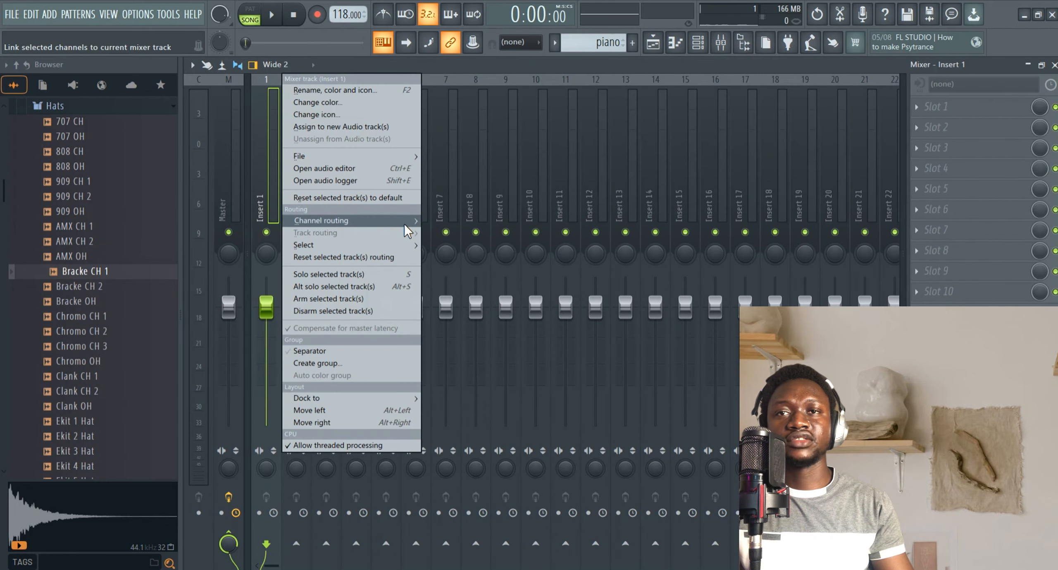
pyautogui.moveTo(404, 222)
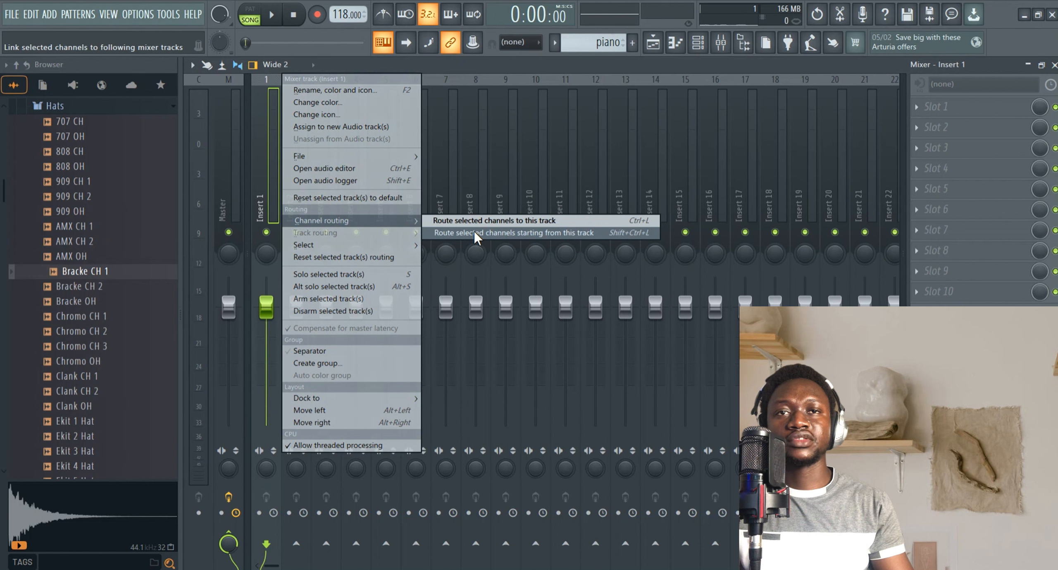
pyautogui.click(563, 234)
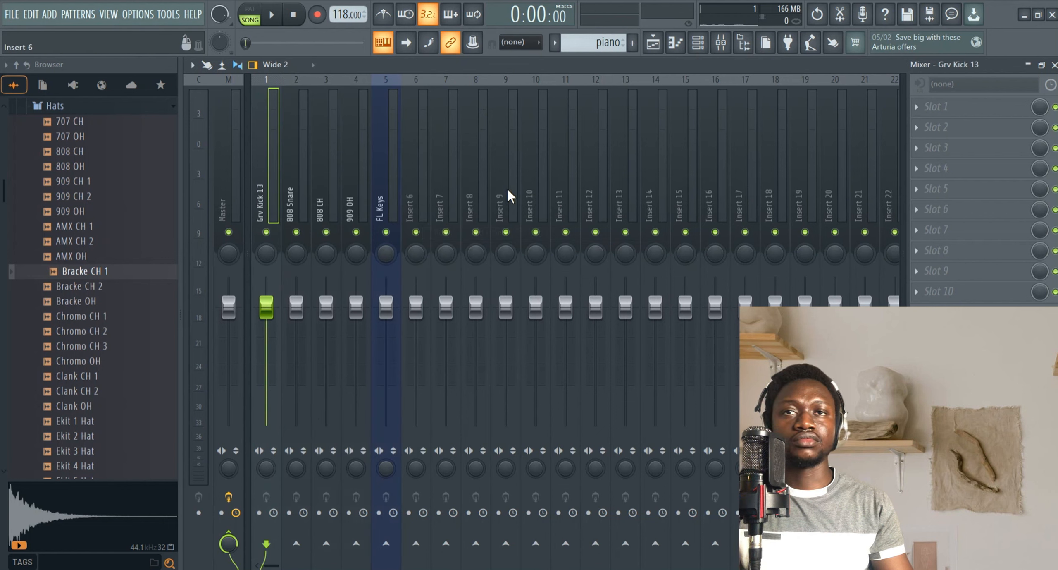
# Play the song briefly, then switch to pattern mode with the drums pattern selected and start playback.
pyautogui.click(274, 16)
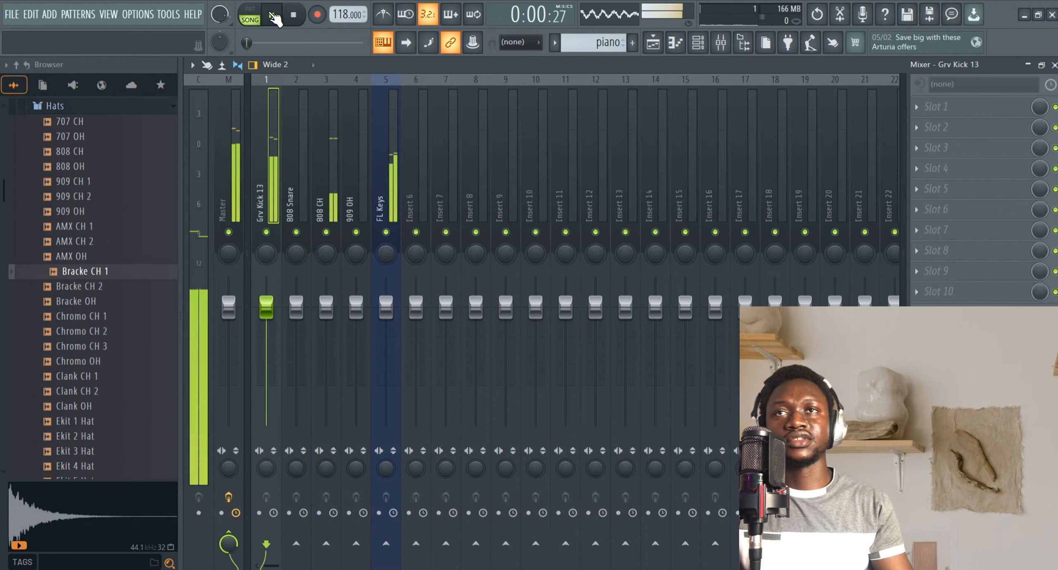
pyautogui.click(269, 19)
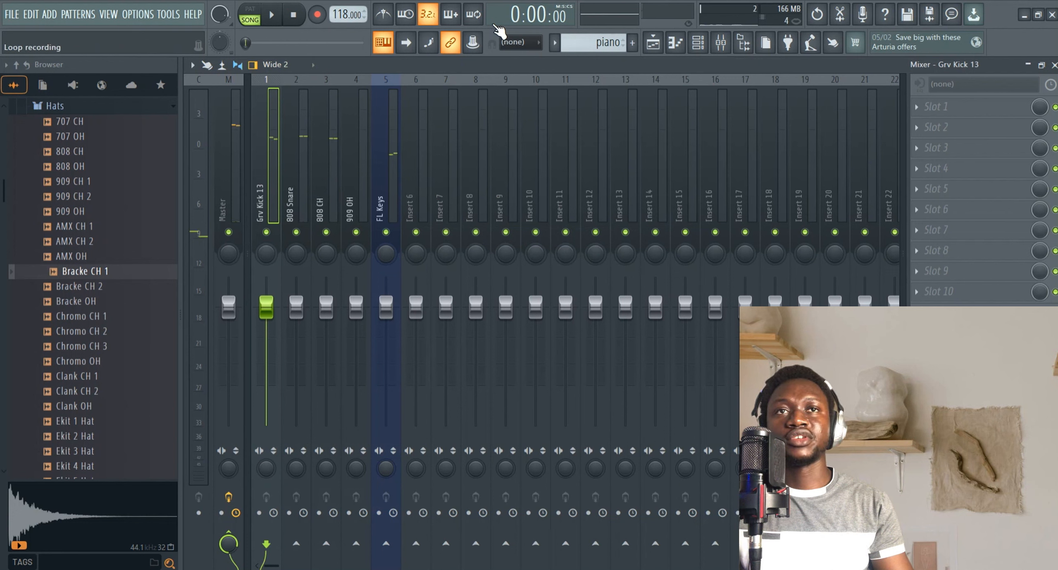
pyautogui.click(563, 45)
pyautogui.click(567, 62)
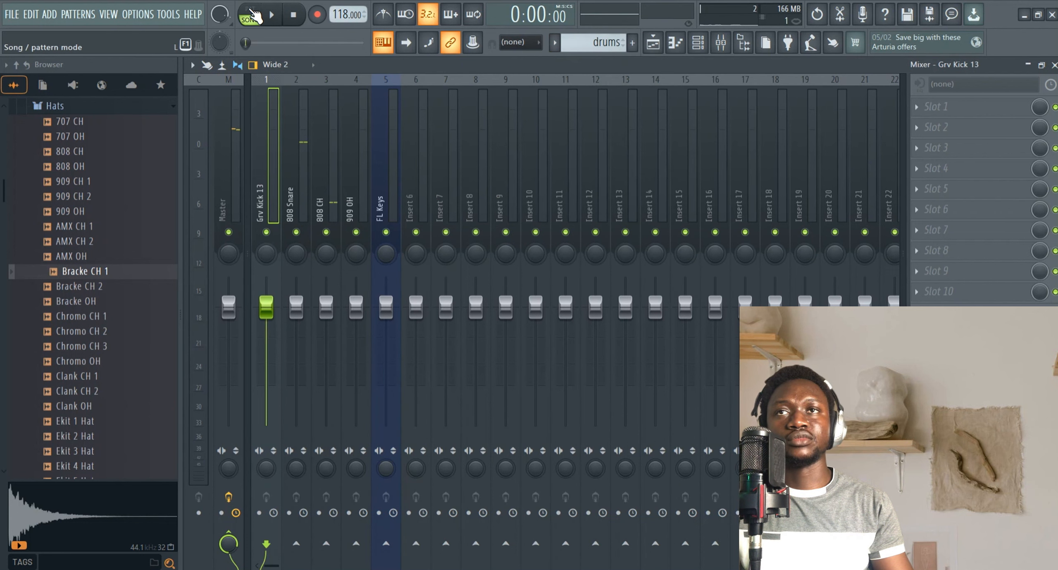
pyautogui.click(253, 16)
pyautogui.press('space')
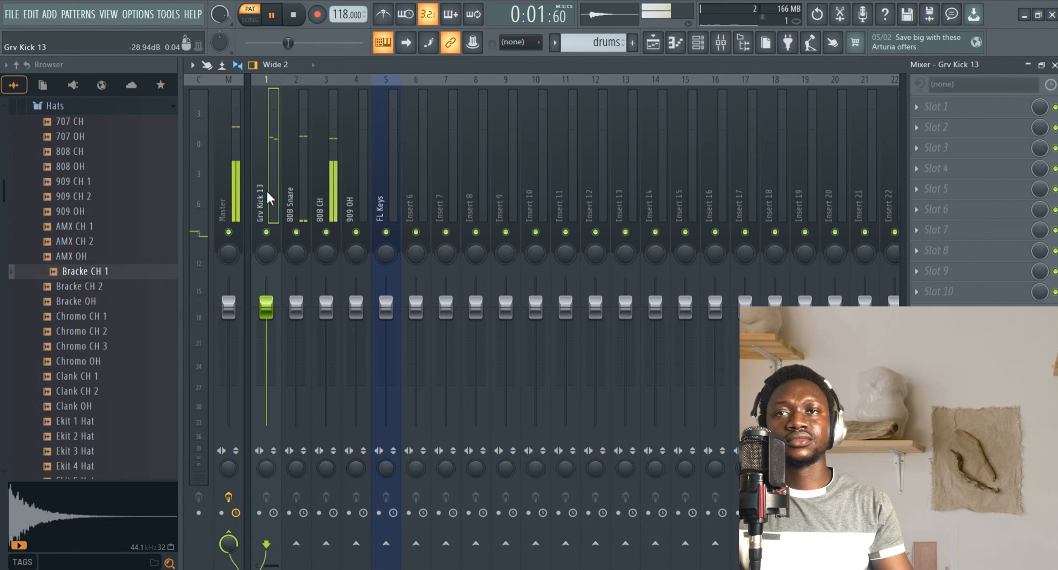
# Add Fruity Parametric EQ 2 to the Grv Kick 13 track and pull the high-shelf band down to cut the highs.
pyautogui.click(926, 107)
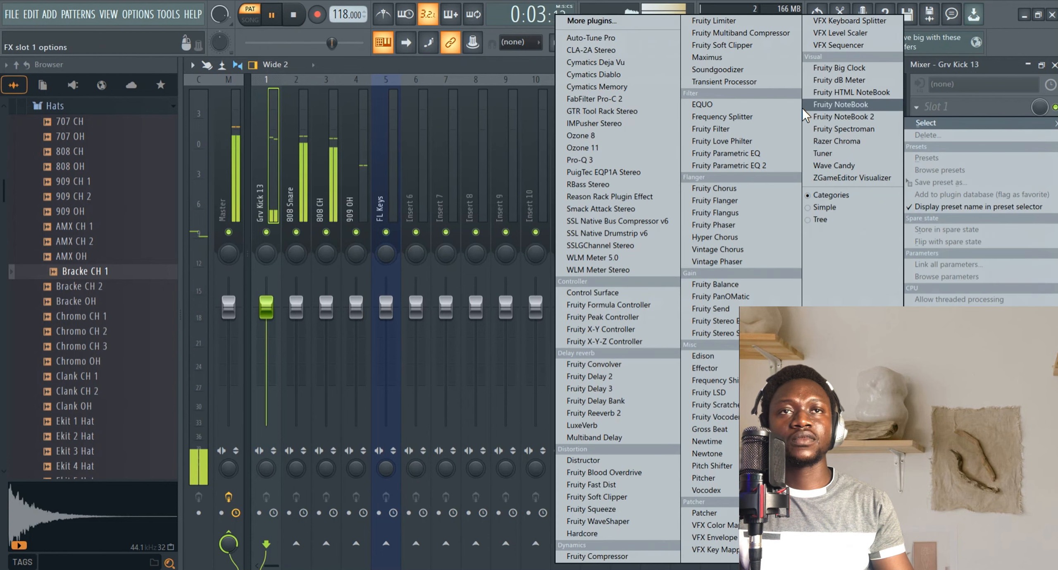
pyautogui.click(730, 166)
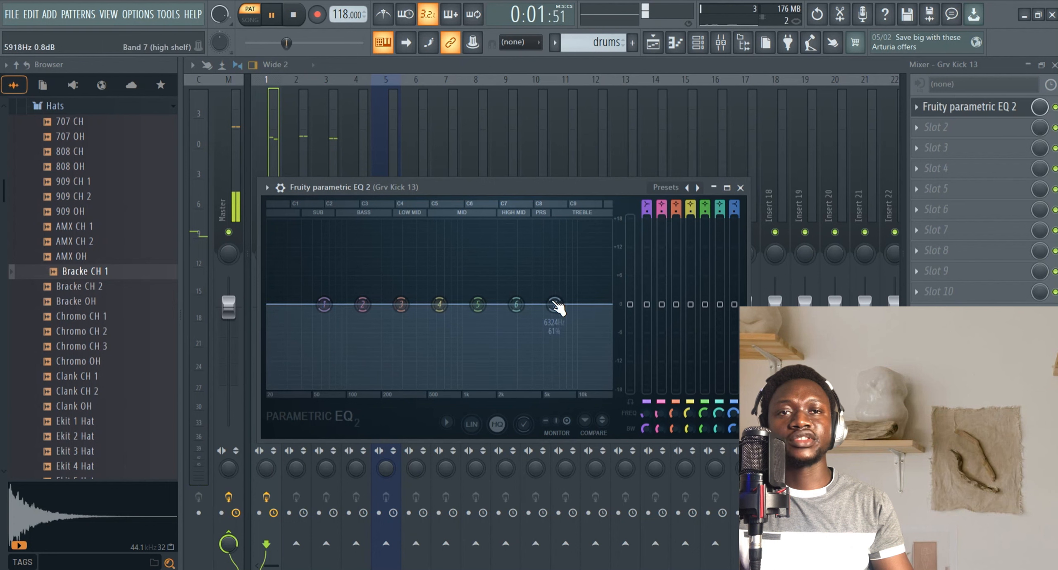
pyautogui.moveTo(555, 305); pyautogui.dragTo(447, 387)
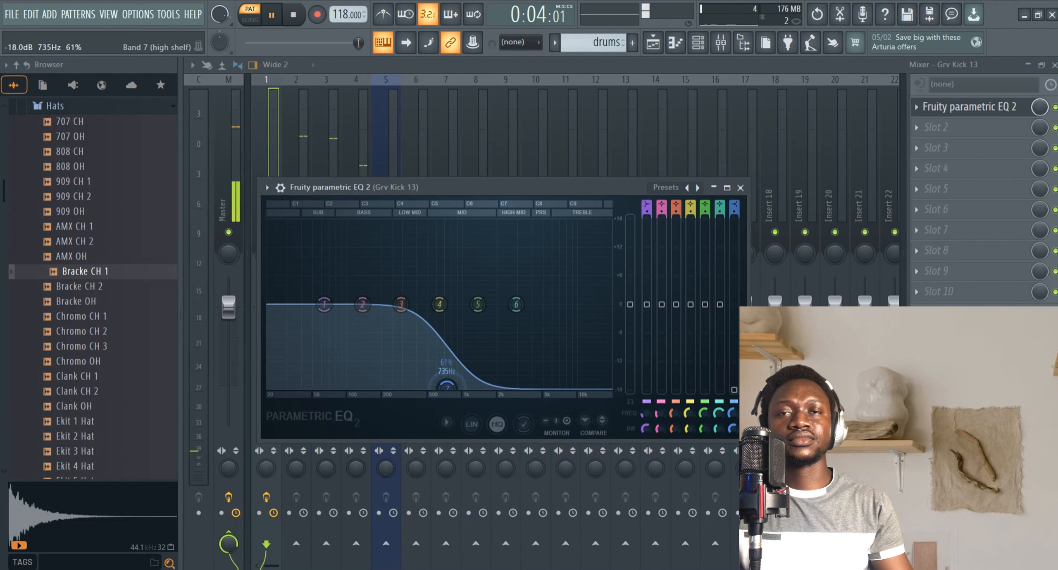
# Add a Transient Processor to the 808 CH track, lower its release to about -57% and switch the release curve.
pyautogui.click(306, 153)
pyautogui.click(330, 185)
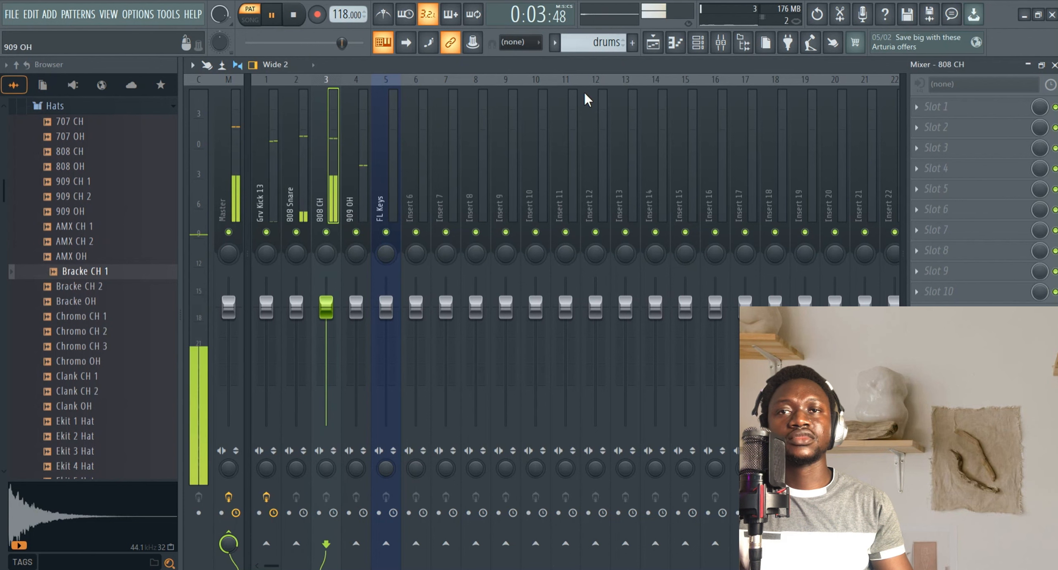
pyautogui.click(920, 107)
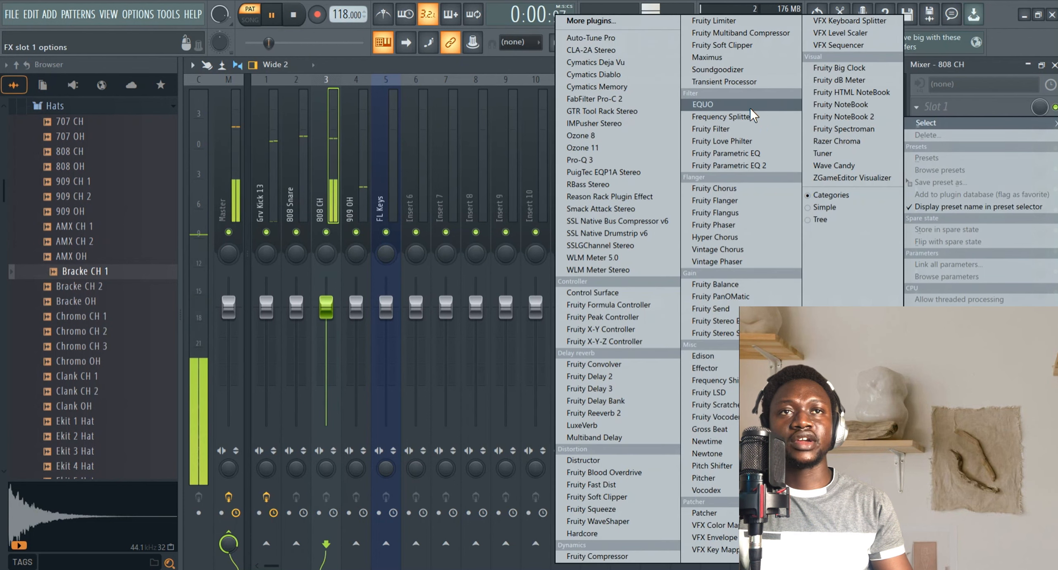
pyautogui.click(743, 82)
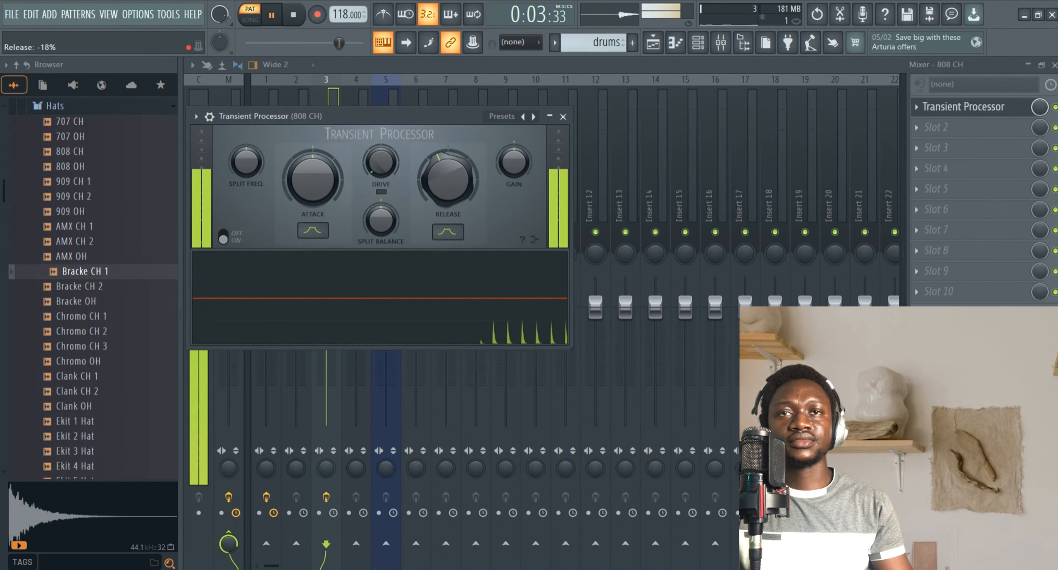
pyautogui.moveTo(447, 179); pyautogui.dragTo(448, 199)
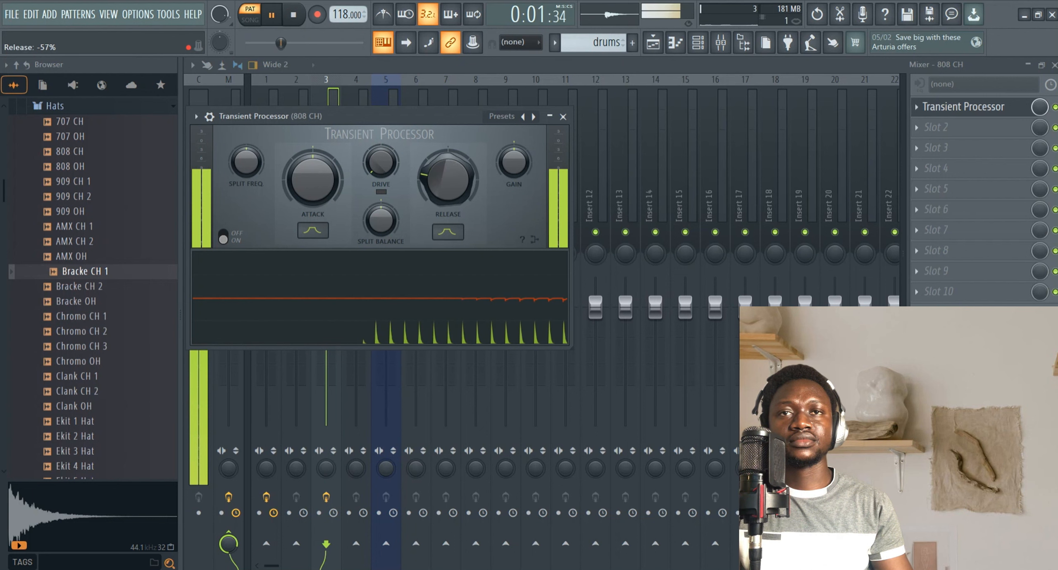
pyautogui.click(448, 232)
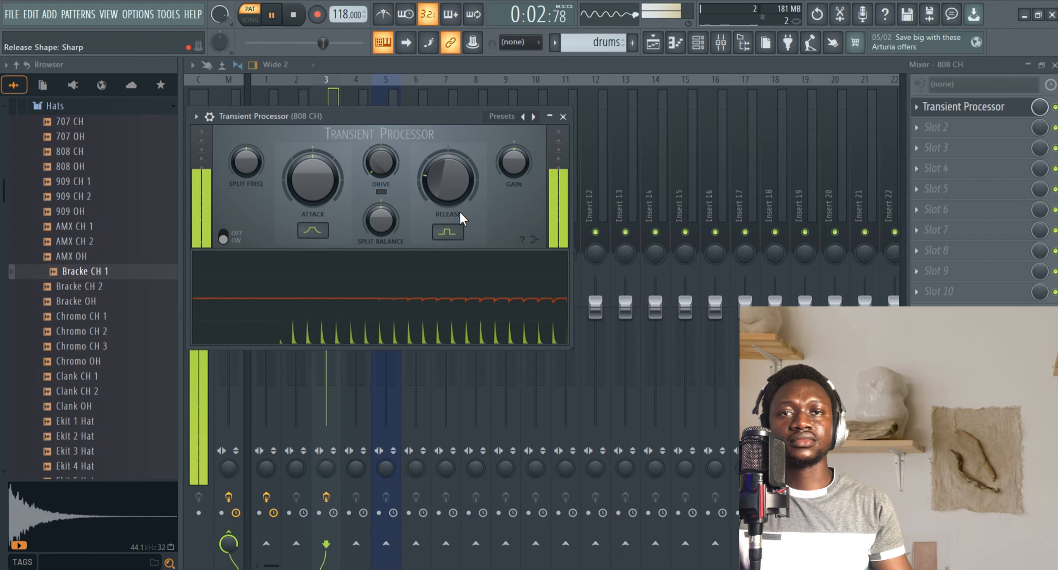
pyautogui.click(550, 118)
# Lower the 808 CH, 909 OH and 808 Snare faders to about -7.3, -11.4 and -0.7 dB and pan 909 OH.
pyautogui.scroll(-10, 335, 308)
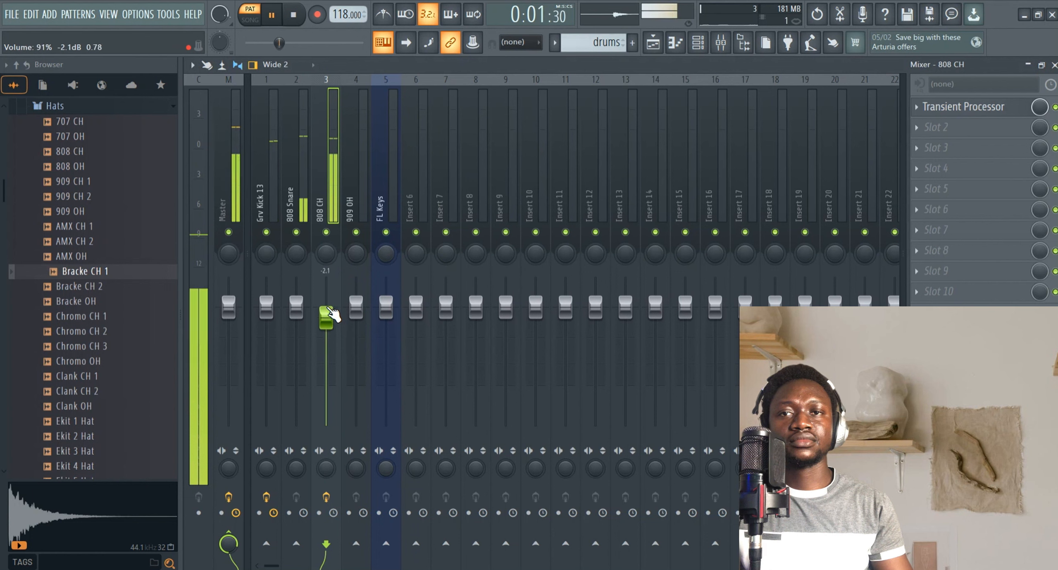
pyautogui.scroll(-15, 355, 310)
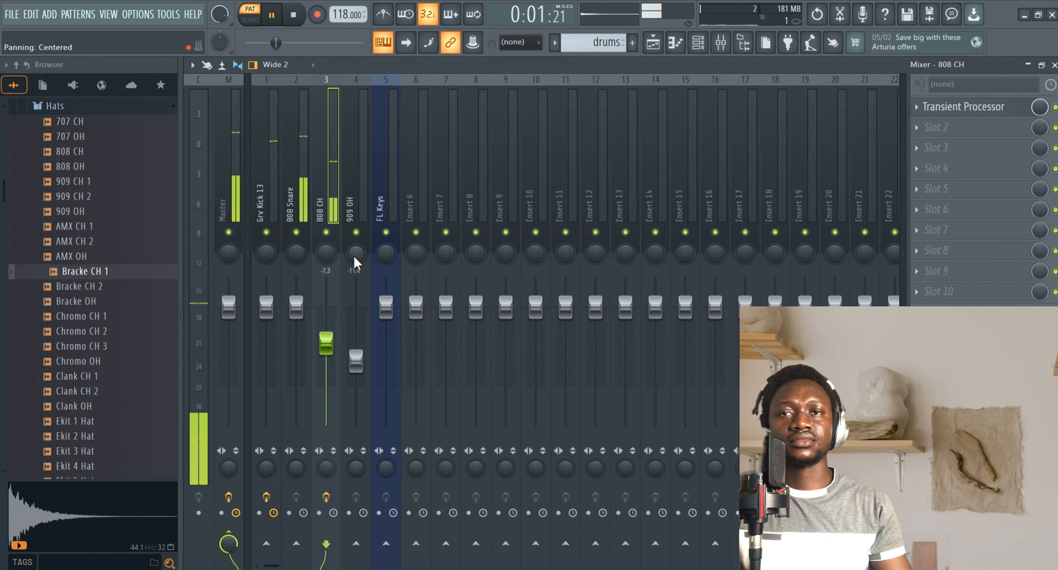
pyautogui.scroll(-10, 353, 254)
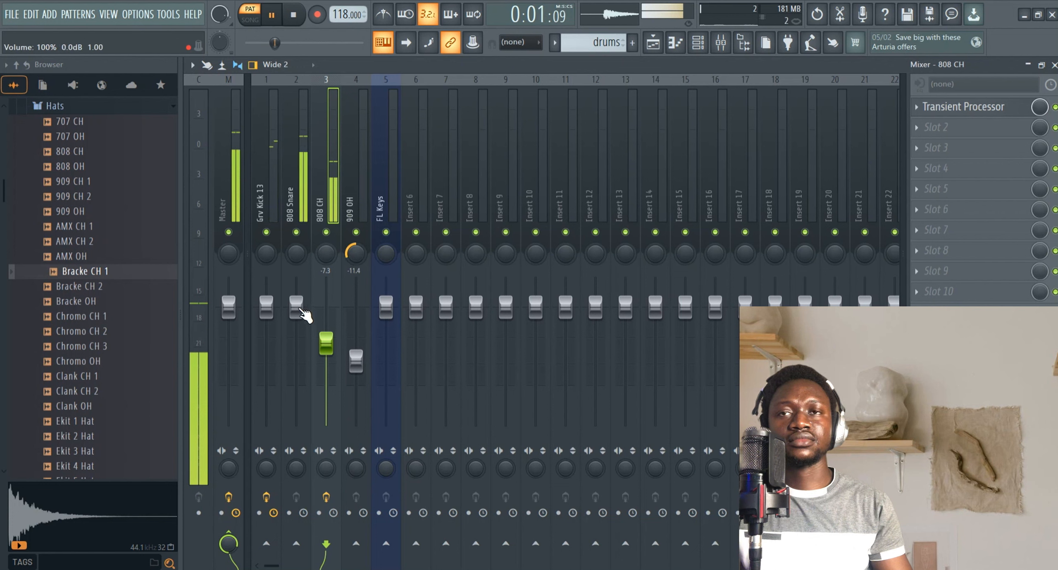
pyautogui.scroll(-2, 300, 309)
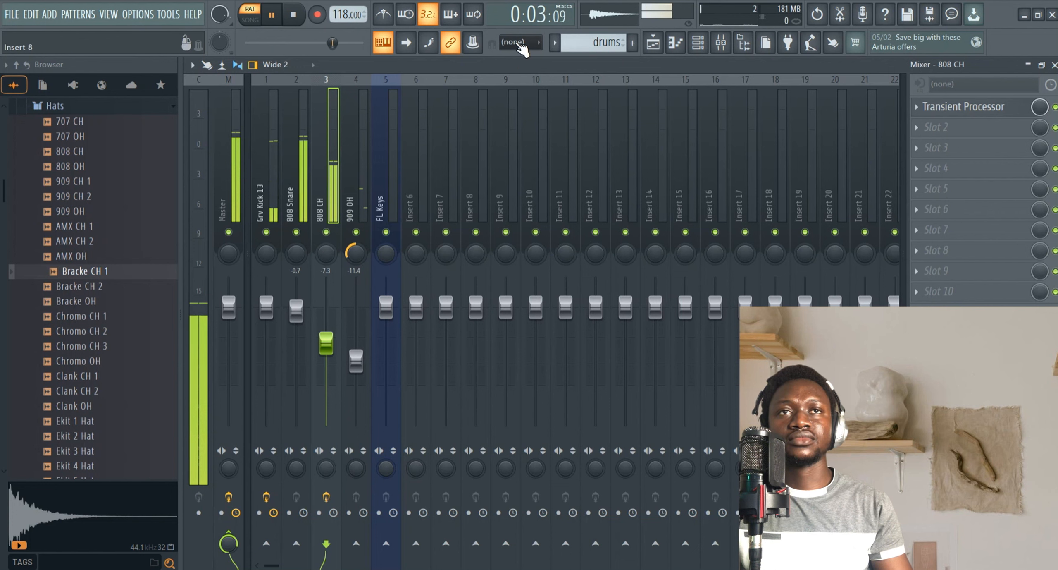
# Select the piano pattern and add Fruity Parametric EQ 2 to the FL Keys track using the 20Hz + 18kHz cut preset.
pyautogui.click(552, 46)
pyautogui.click(572, 68)
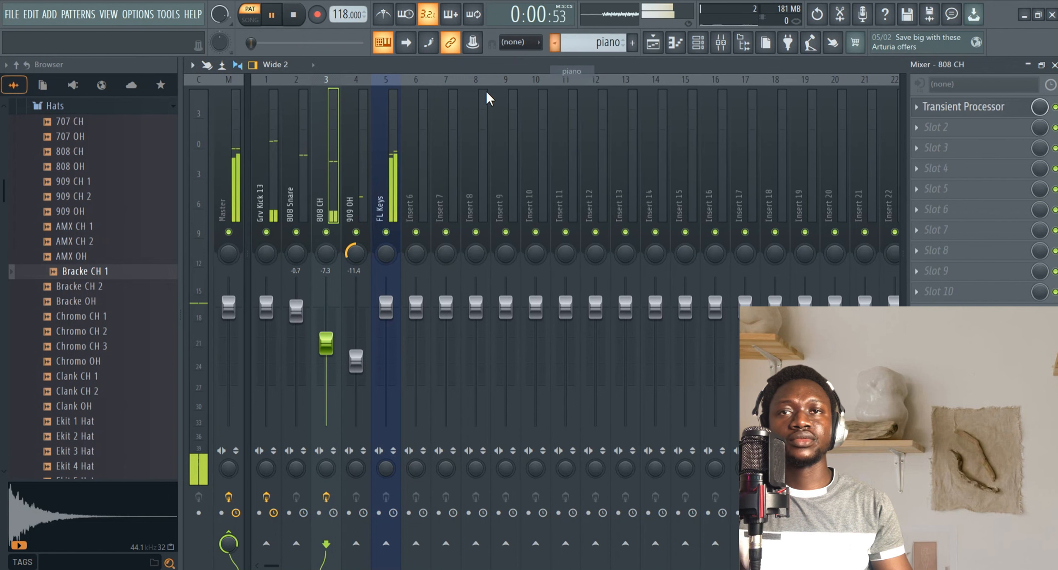
pyautogui.click(385, 149)
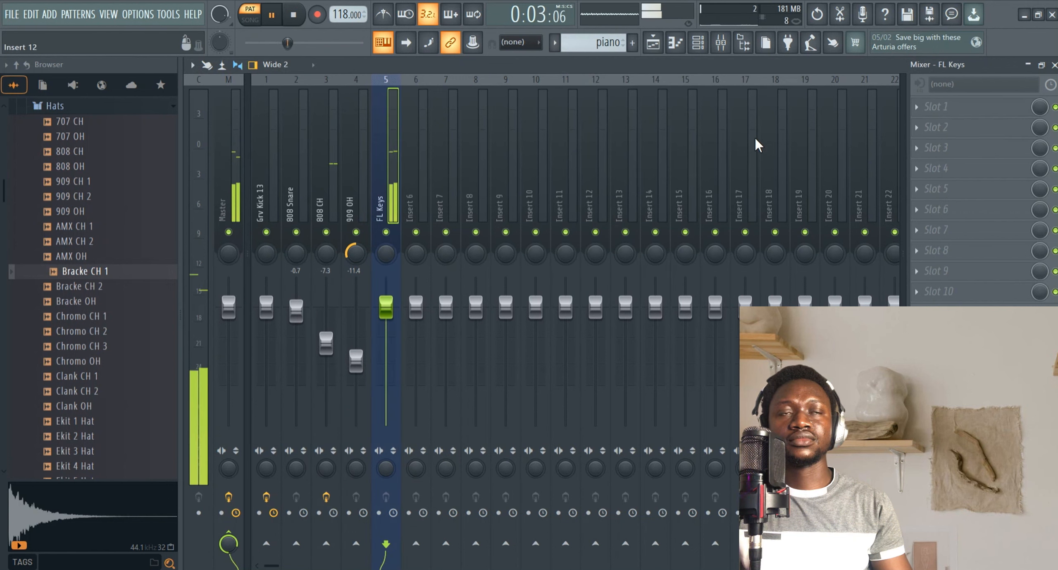
pyautogui.click(918, 111)
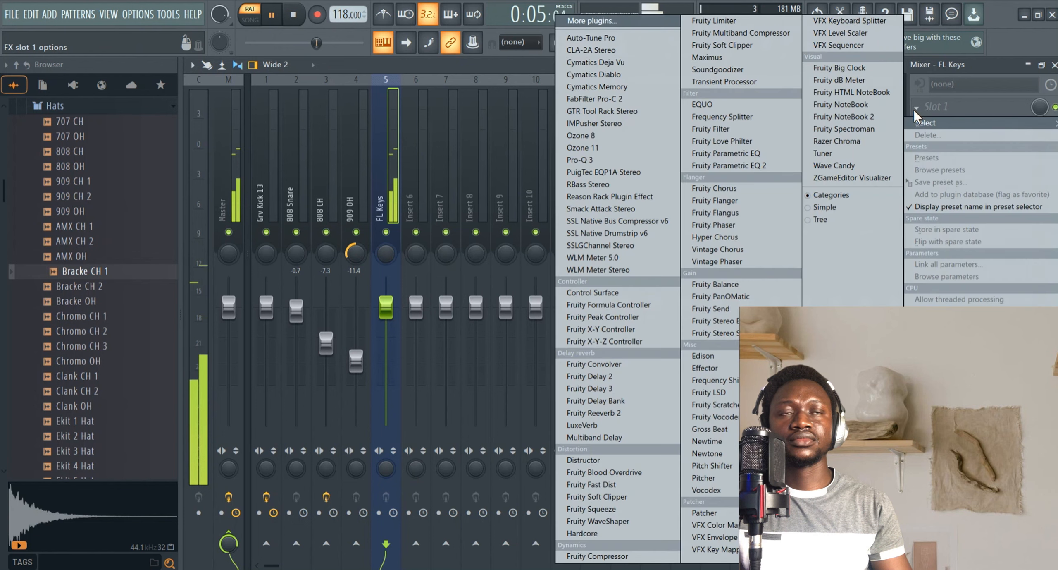
pyautogui.click(734, 167)
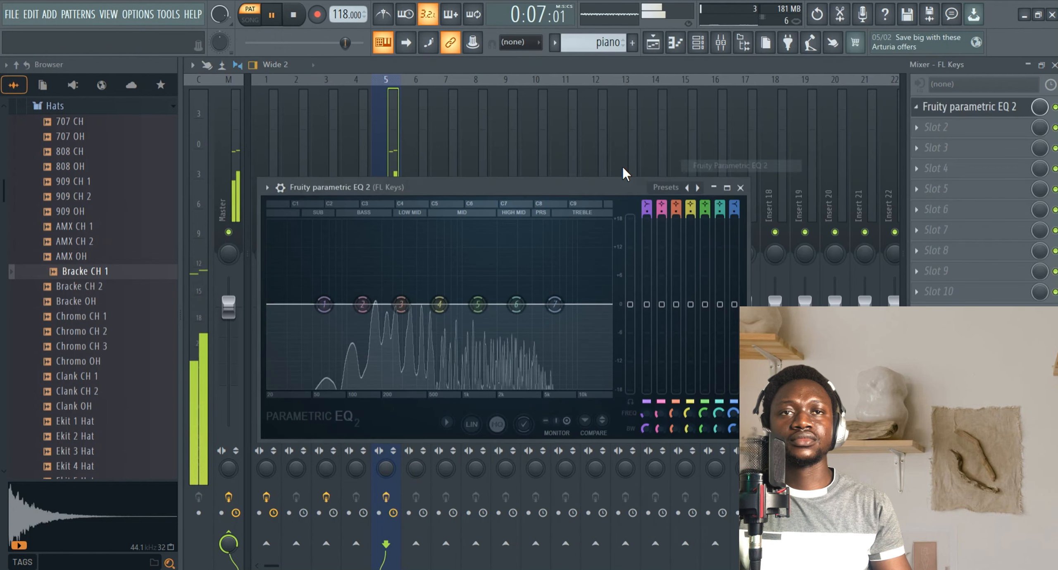
pyautogui.rightClick(698, 188)
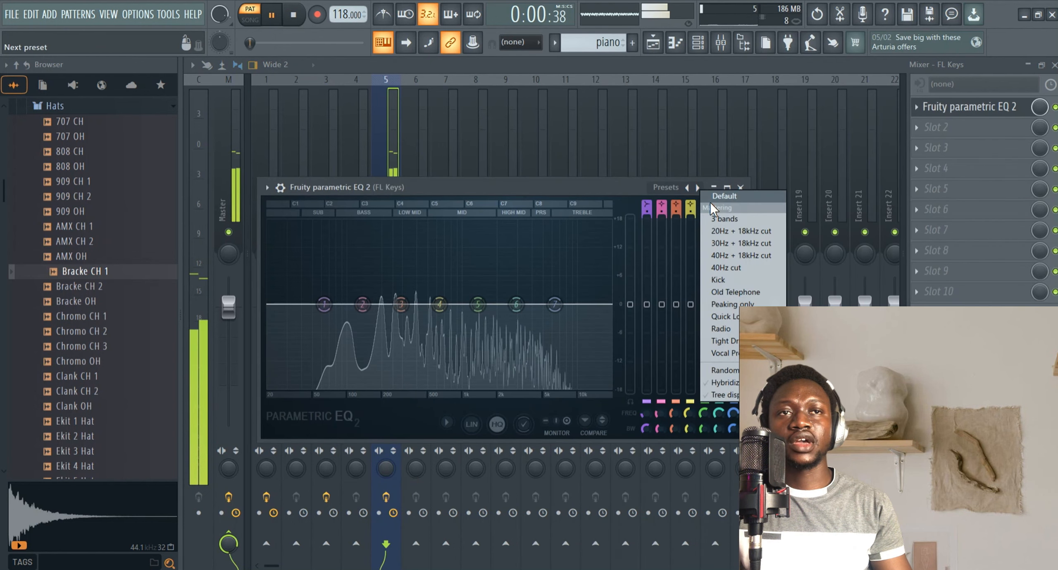
pyautogui.click(719, 232)
# Raise the FL Keys EQ low cut to about 114 Hz, lower the high cut, and close the EQ.
pyautogui.moveTo(273, 305); pyautogui.dragTo(354, 303)
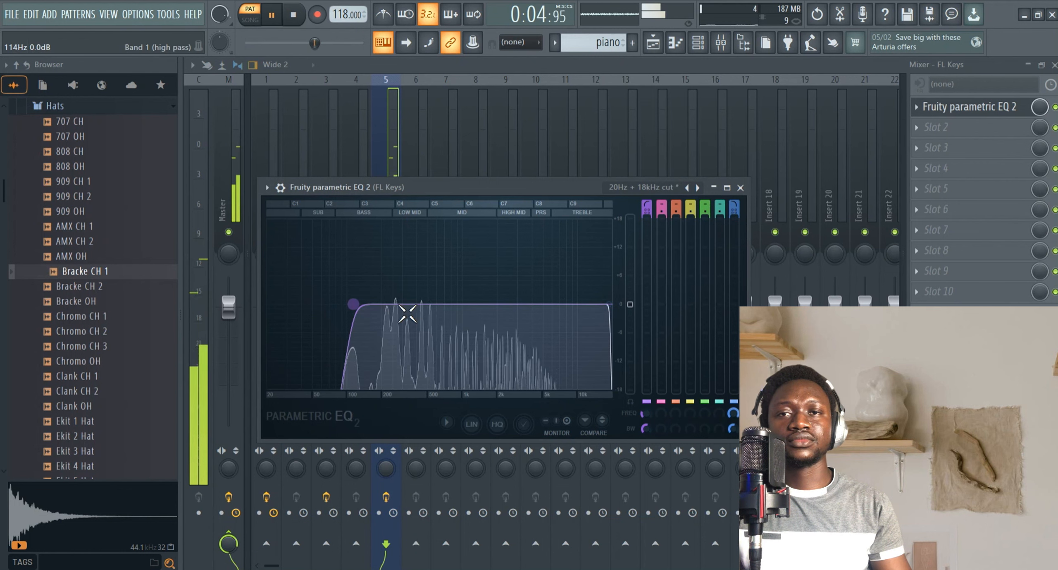
pyautogui.moveTo(610, 304); pyautogui.dragTo(550, 304)
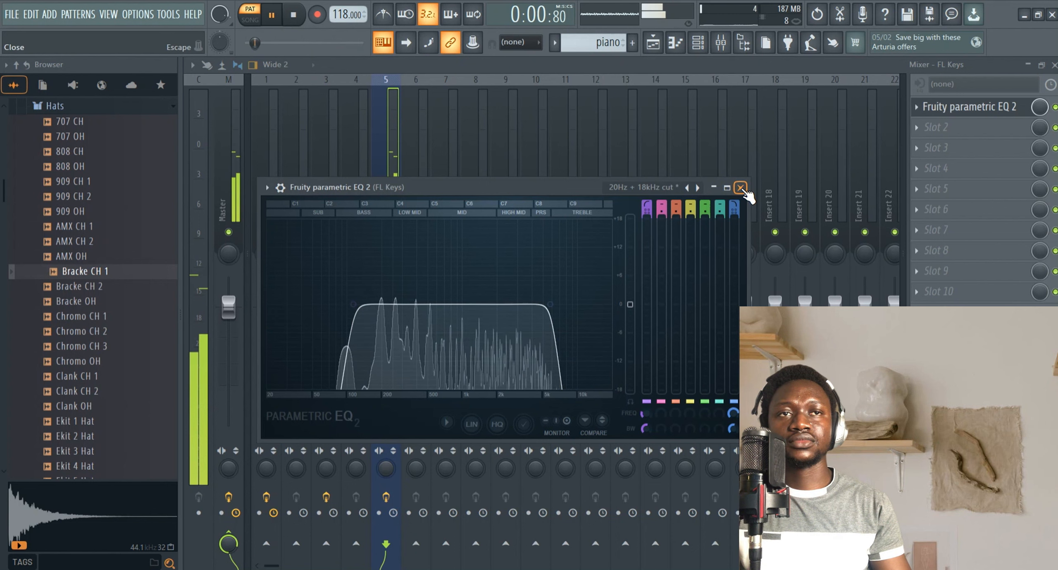
pyautogui.click(741, 187)
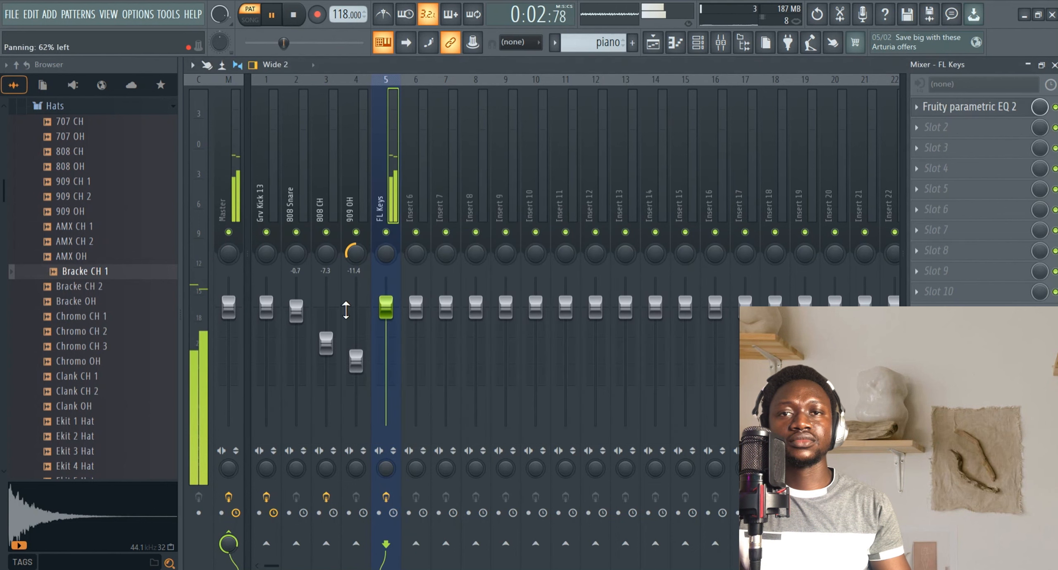
# Switch to song mode, play and stop the arrangement, and return to the playlist.
pyautogui.click(251, 19)
pyautogui.click(1030, 65)
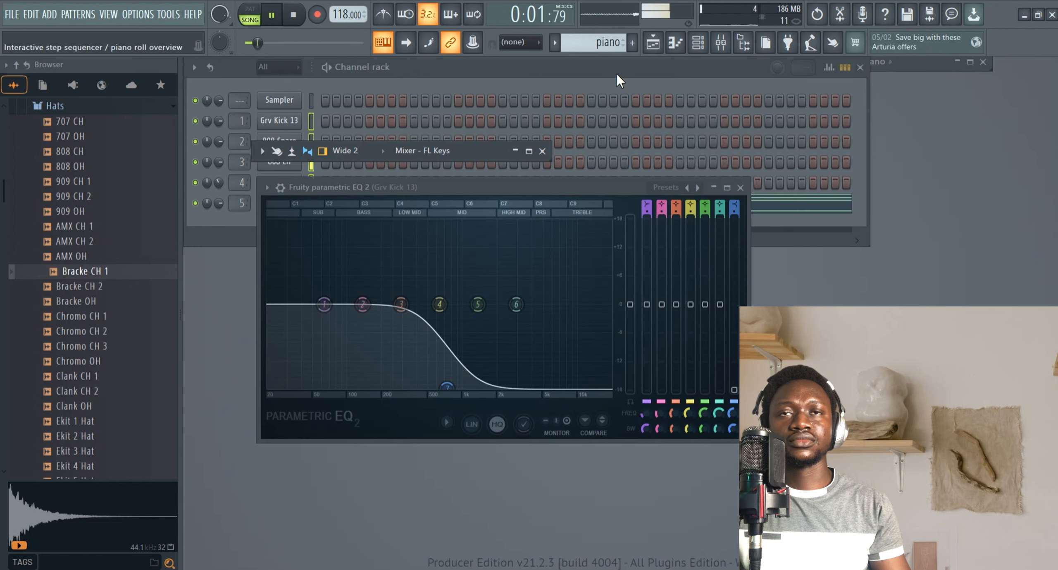
pyautogui.click(402, 69)
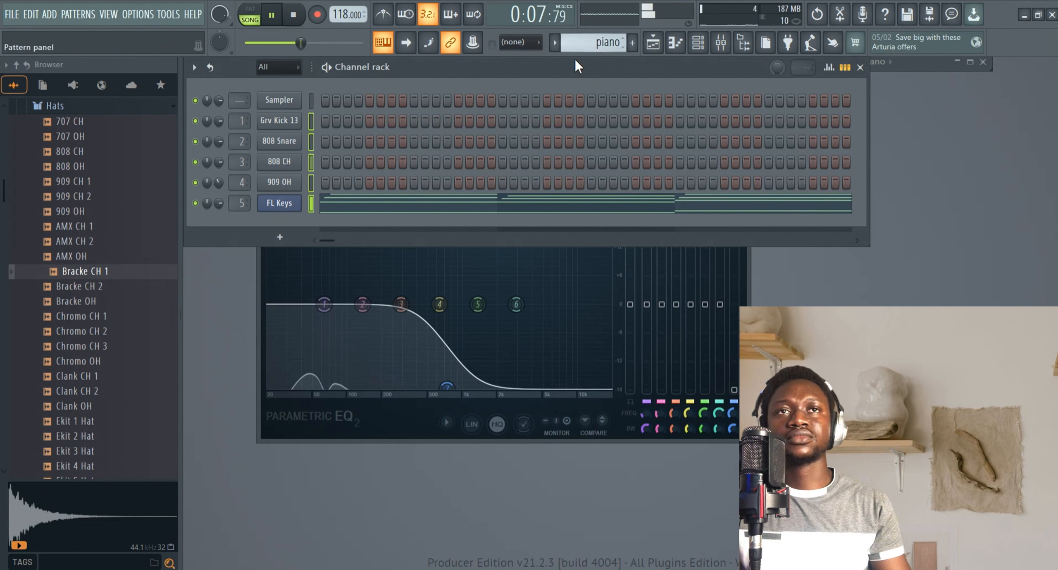
pyautogui.press('space')
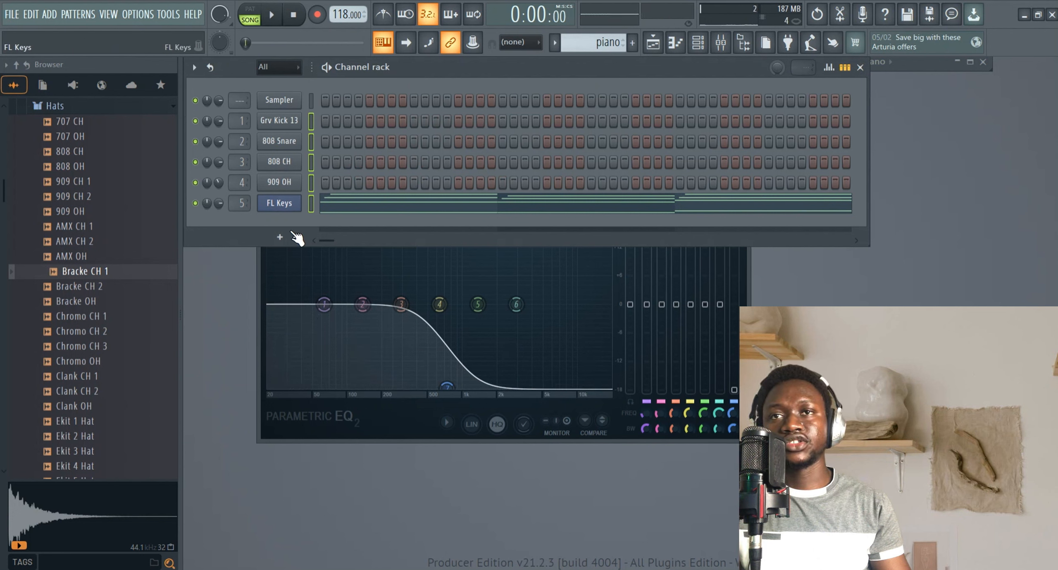
pyautogui.click(653, 43)
pyautogui.click(970, 63)
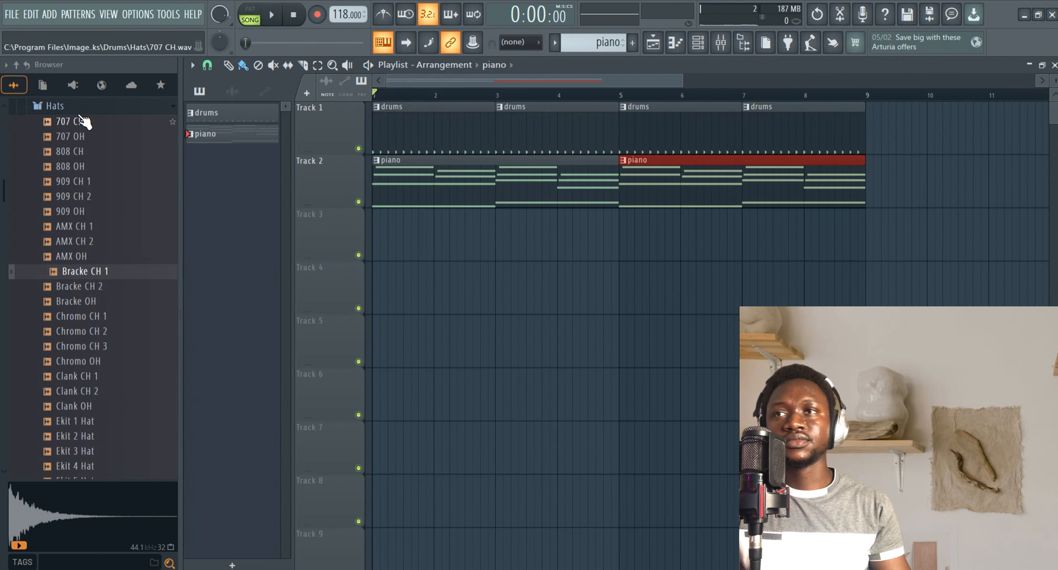
pyautogui.click(46, 106)
pyautogui.click(700, 267)
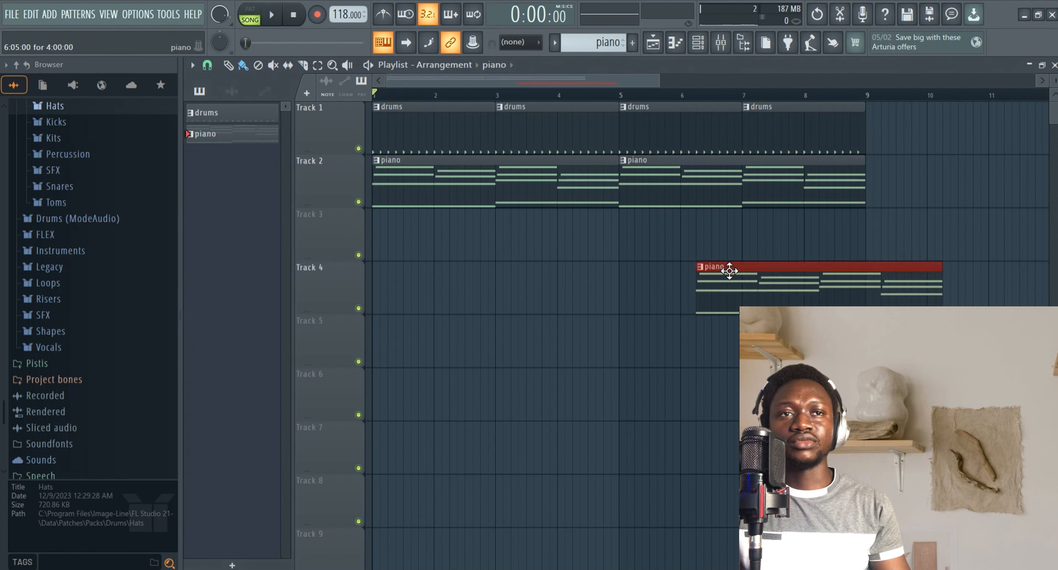
pyautogui.rightClick(728, 271)
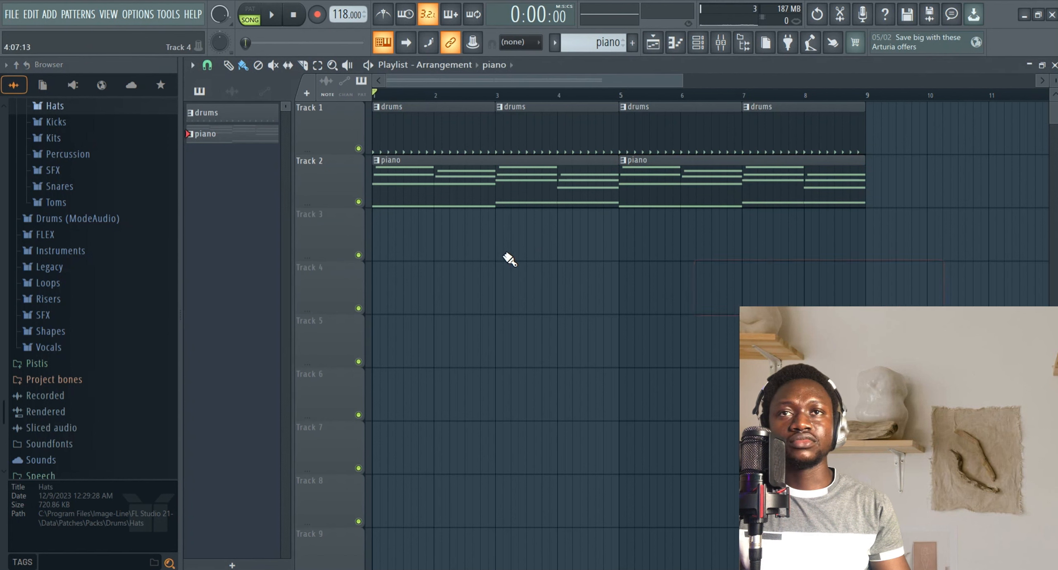
# Create a new empty pattern, Pattern 3, for the next instrument.
pyautogui.click(632, 43)
pyautogui.click(649, 59)
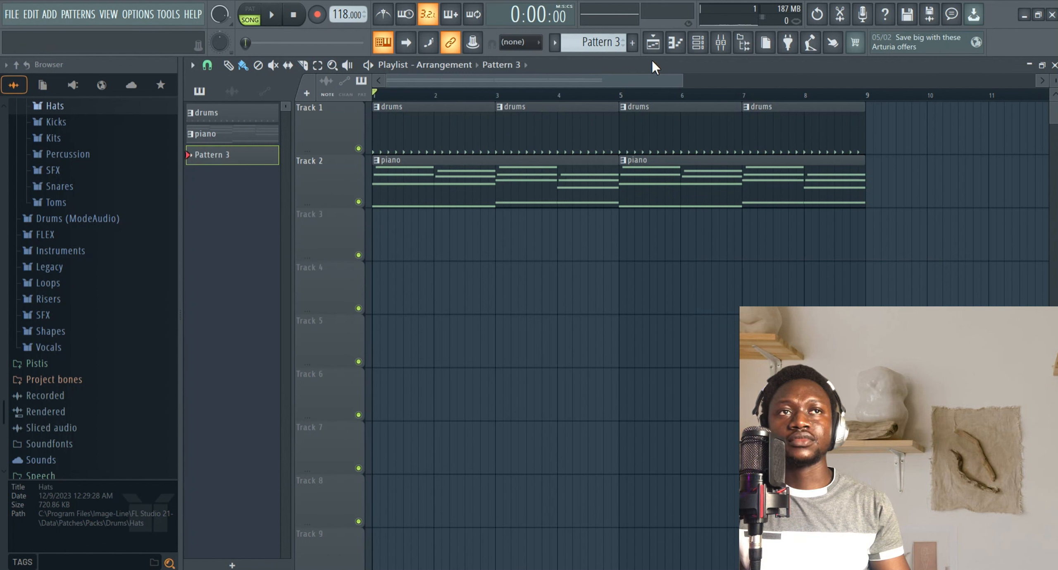
pyautogui.click(787, 42)
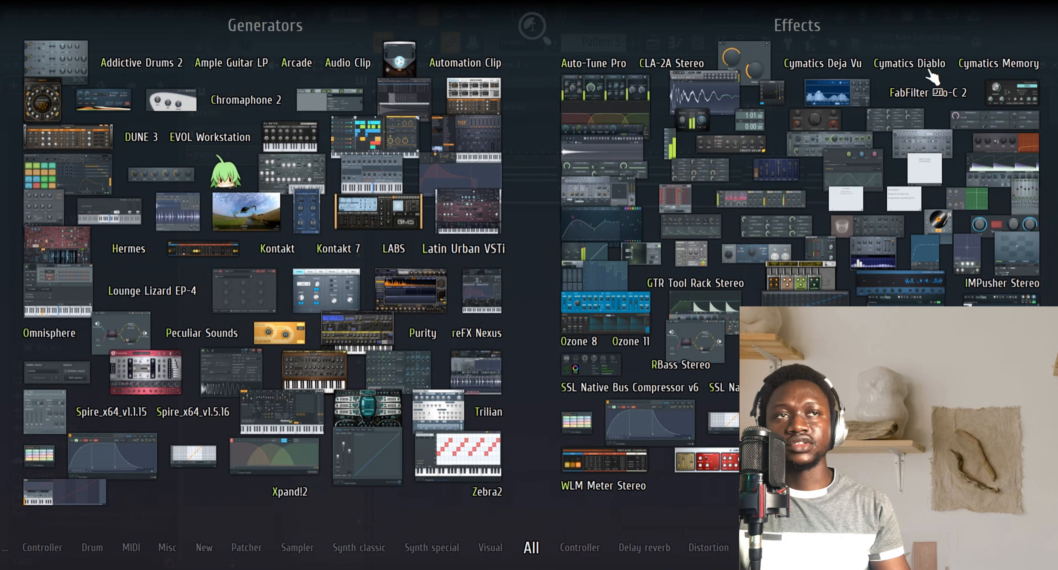
pyautogui.click(891, 33)
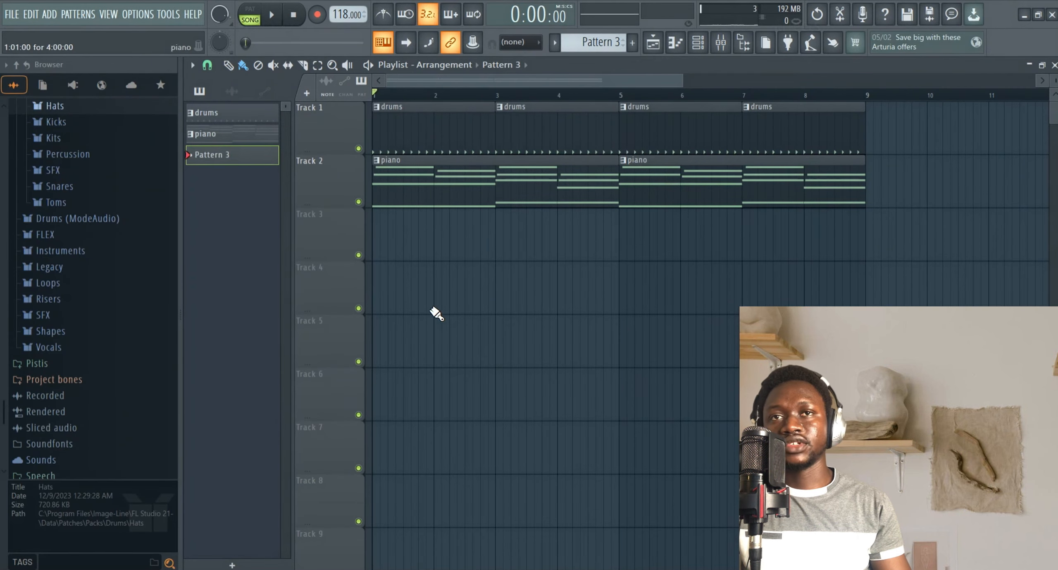
# Close the playlist and browse the plugin list for adding a new channel to the channel rack.
pyautogui.click(1030, 65)
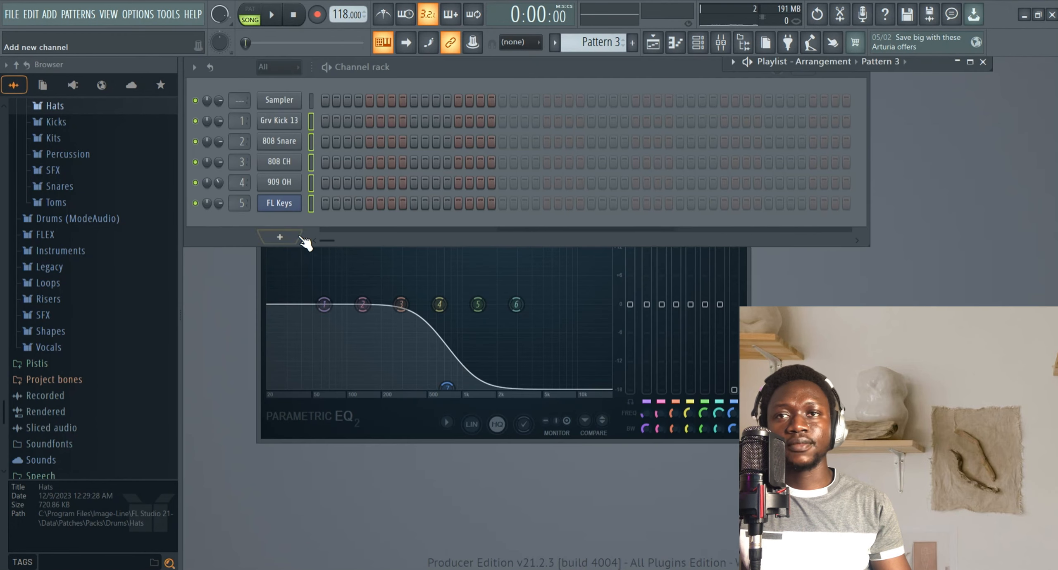
pyautogui.click(283, 237)
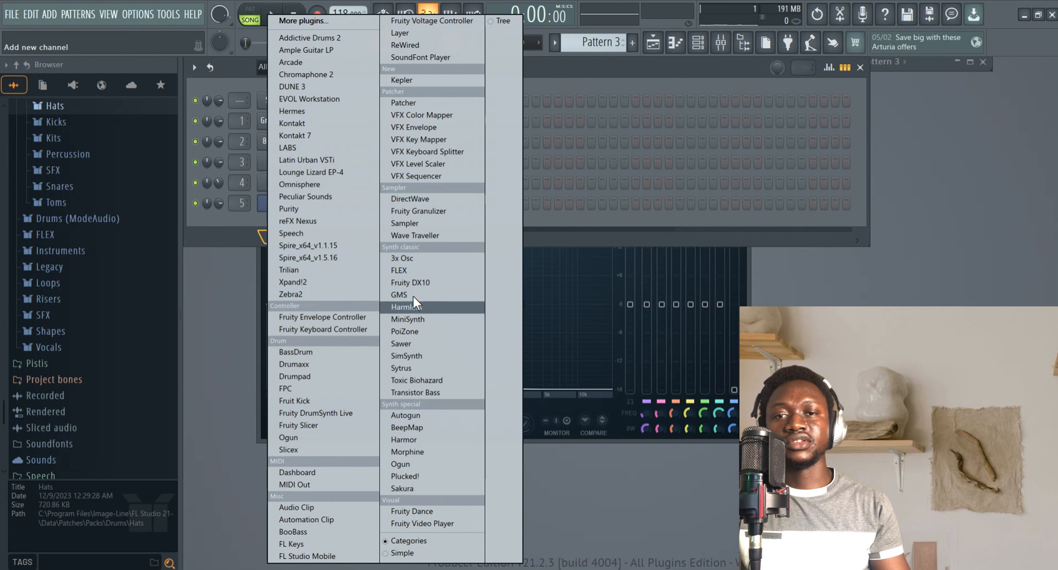
pyautogui.click(582, 64)
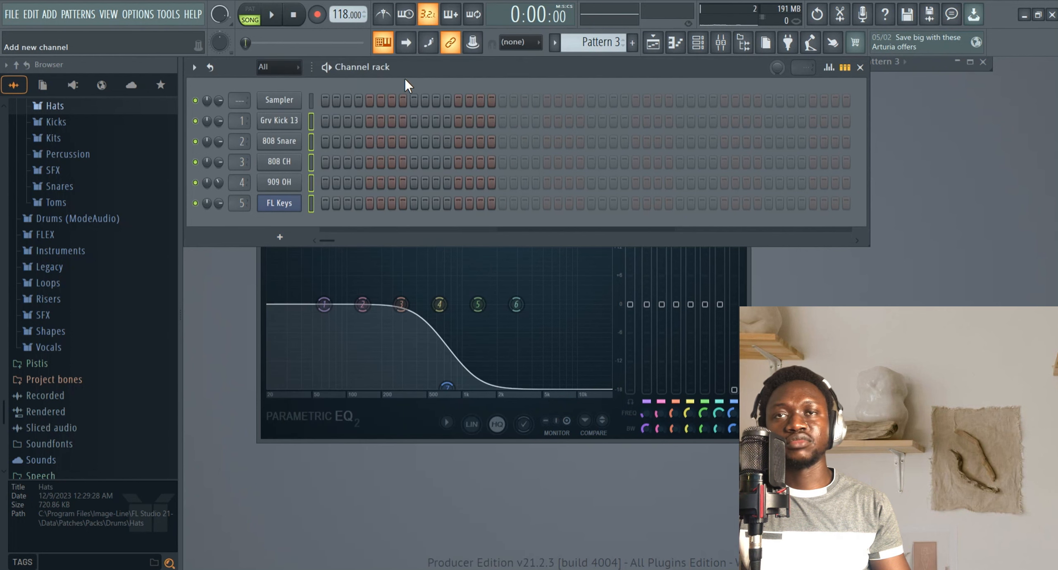